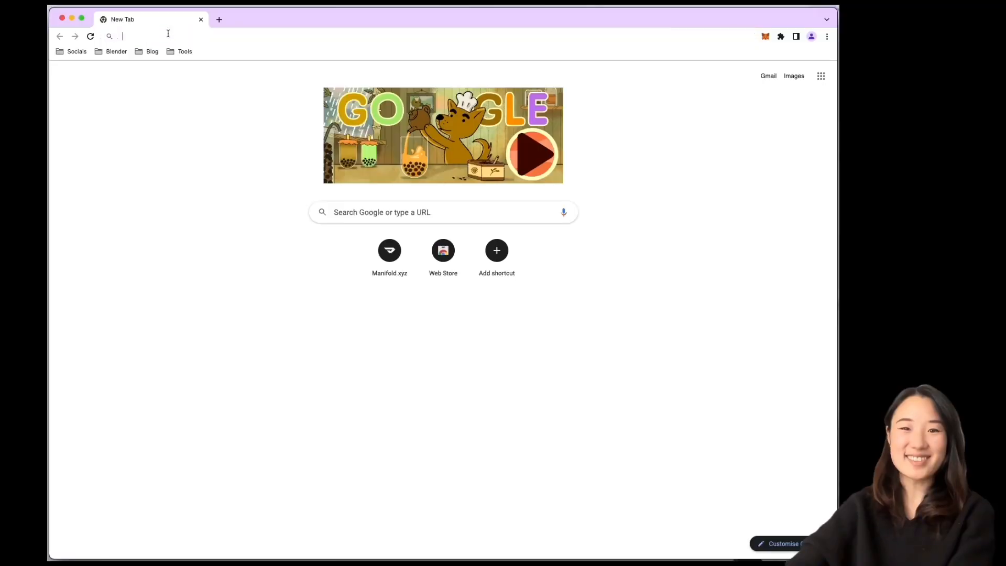
Go to manifold.xyz, enter Manifold Studio via Studio Login, and close the manifold.xyz tab
{"action": "left_click", "coordinate": [161, 39]}
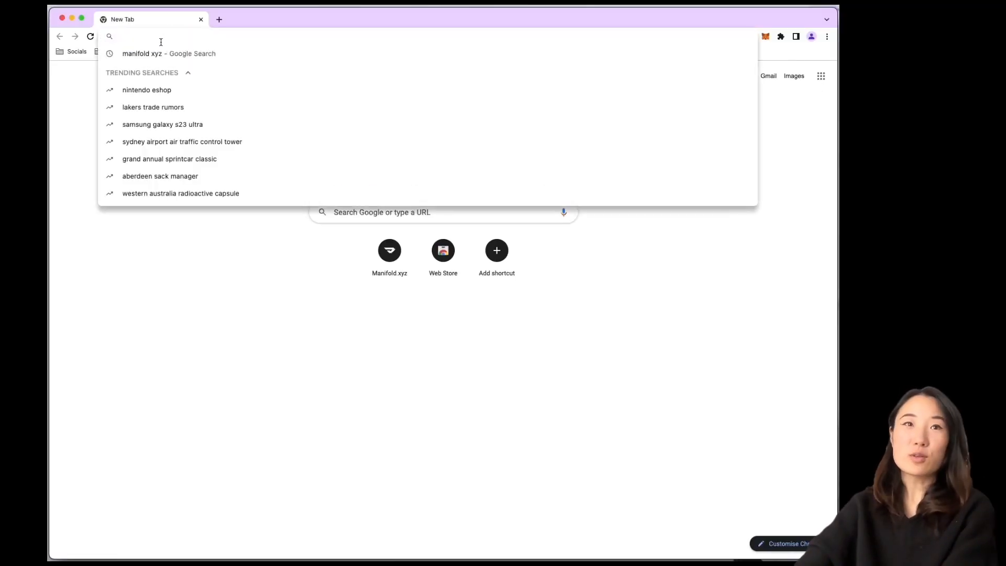
{"action": "type", "text": "manif"}
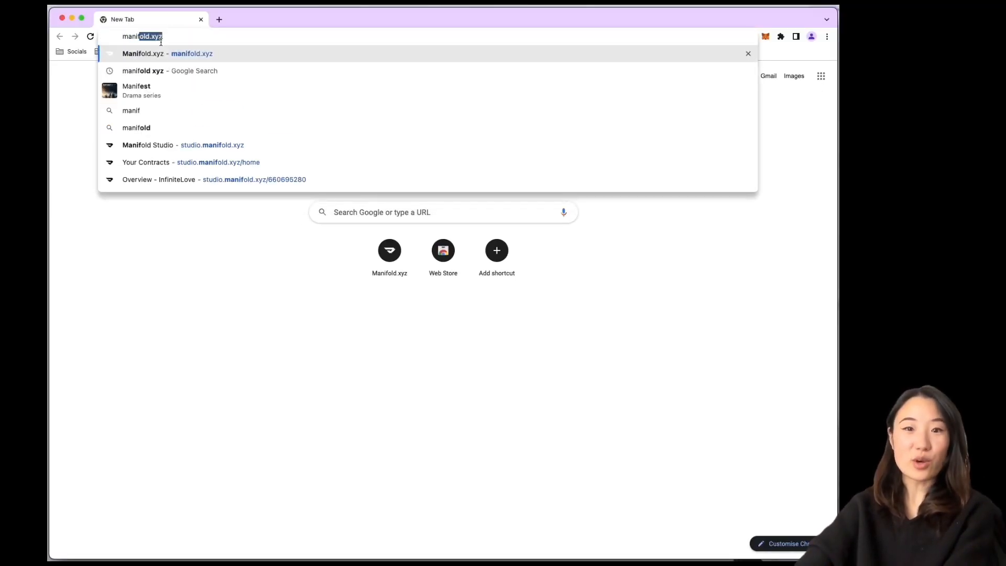
{"action": "key", "text": "Right"}
{"action": "key", "text": "Return"}
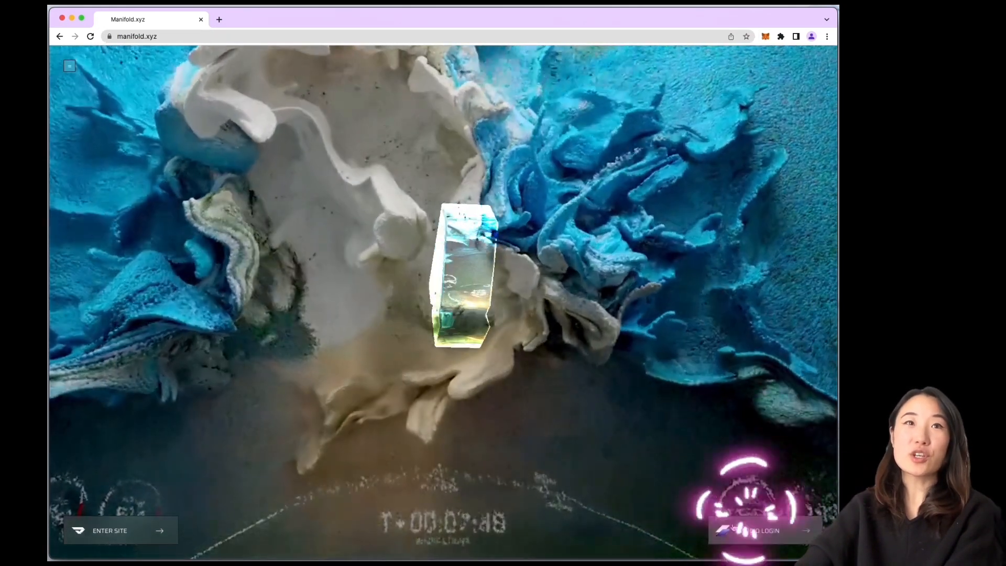
{"action": "left_click", "coordinate": [733, 528]}
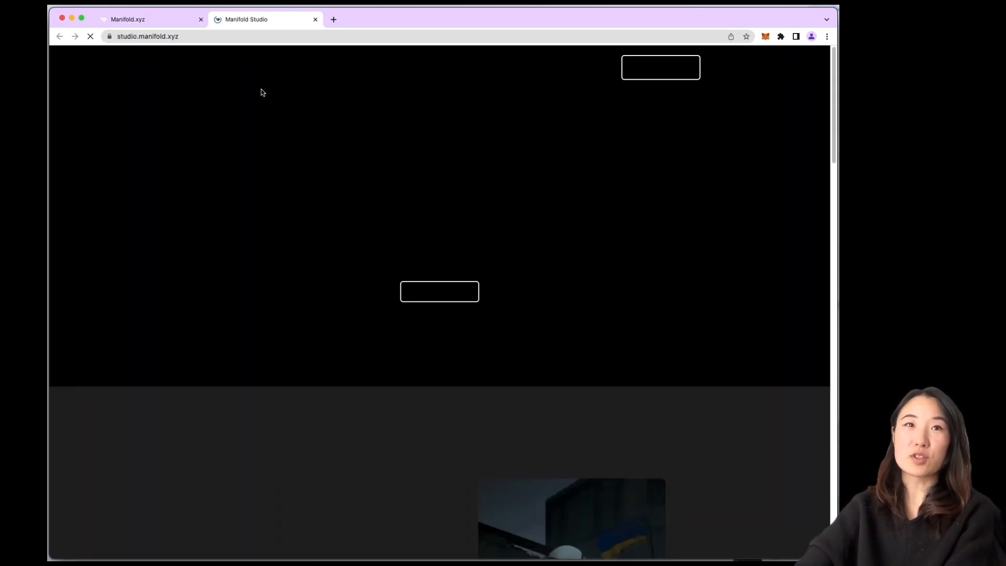
{"action": "left_click", "coordinate": [200, 19]}
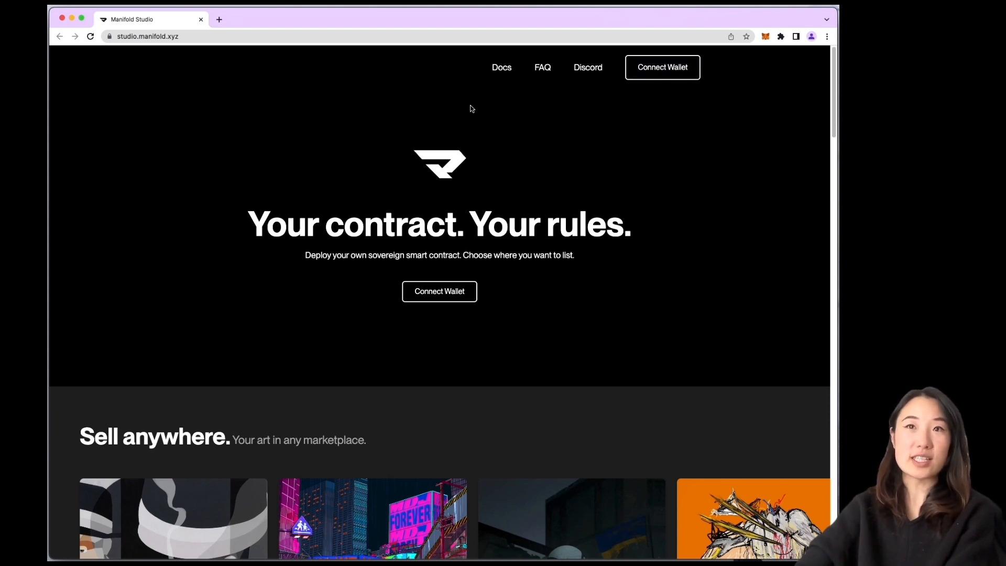
Cancel the wrong-account signature and connect the Manifold MetaMask account to the site
{"action": "left_click", "coordinate": [671, 73]}
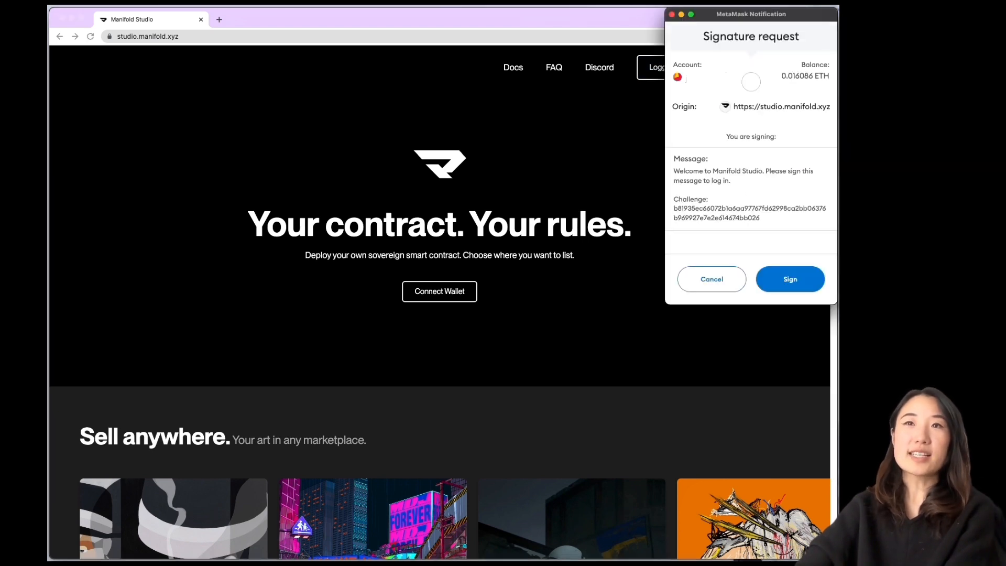
{"action": "left_click", "coordinate": [713, 280]}
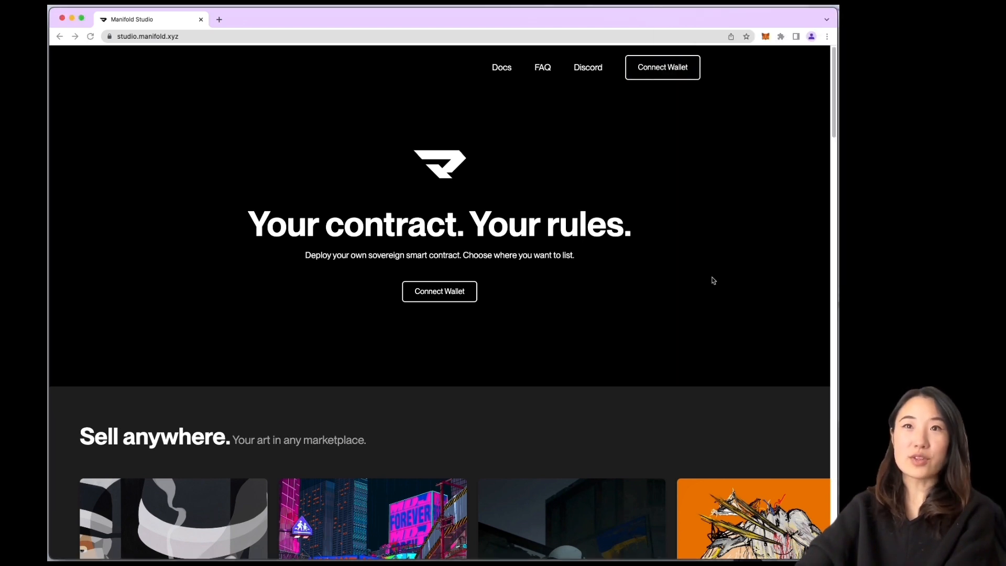
{"action": "left_click", "coordinate": [765, 36]}
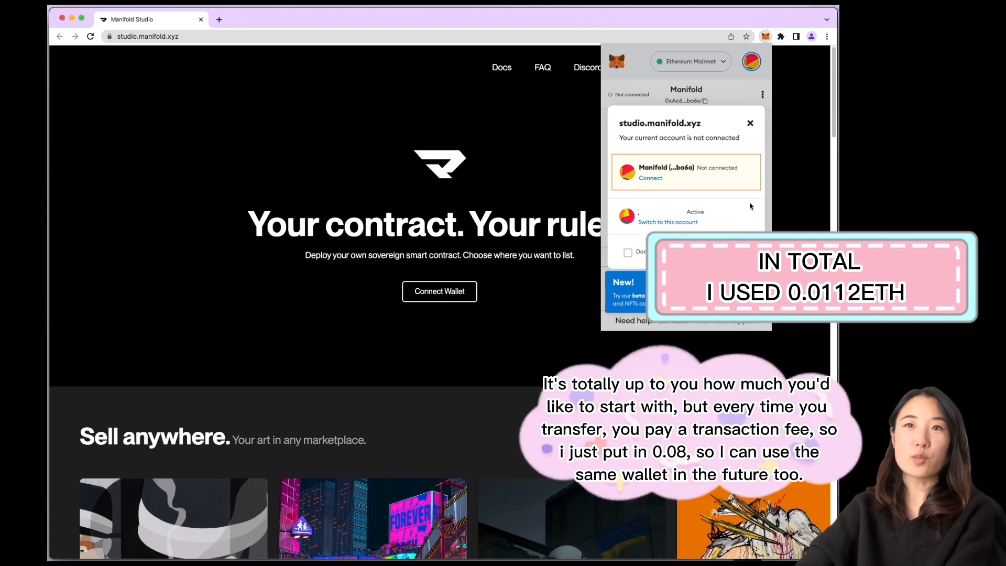
{"action": "left_click", "coordinate": [650, 178]}
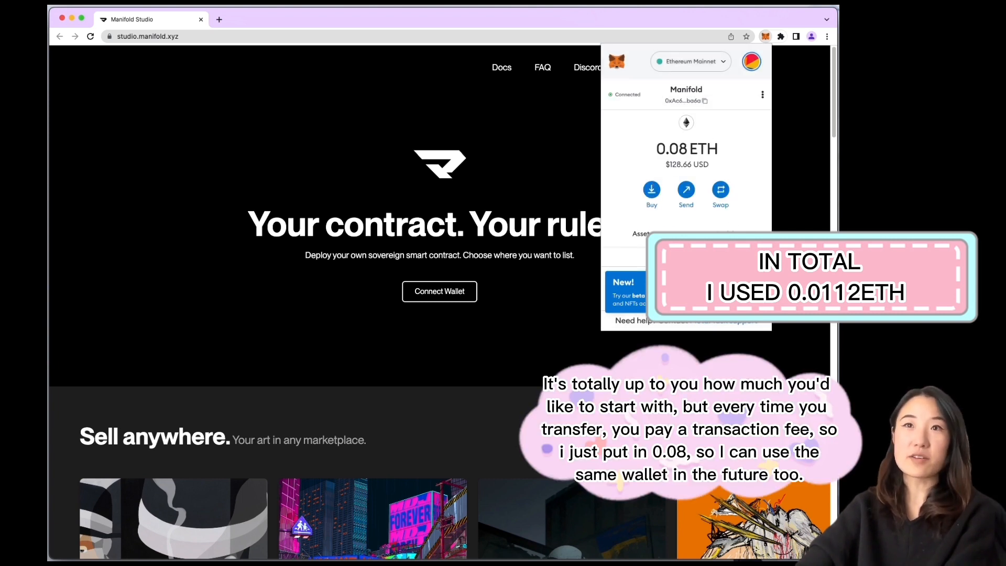
Log in to Manifold Studio with the wallet and sign the login message
{"action": "left_click", "coordinate": [728, 66]}
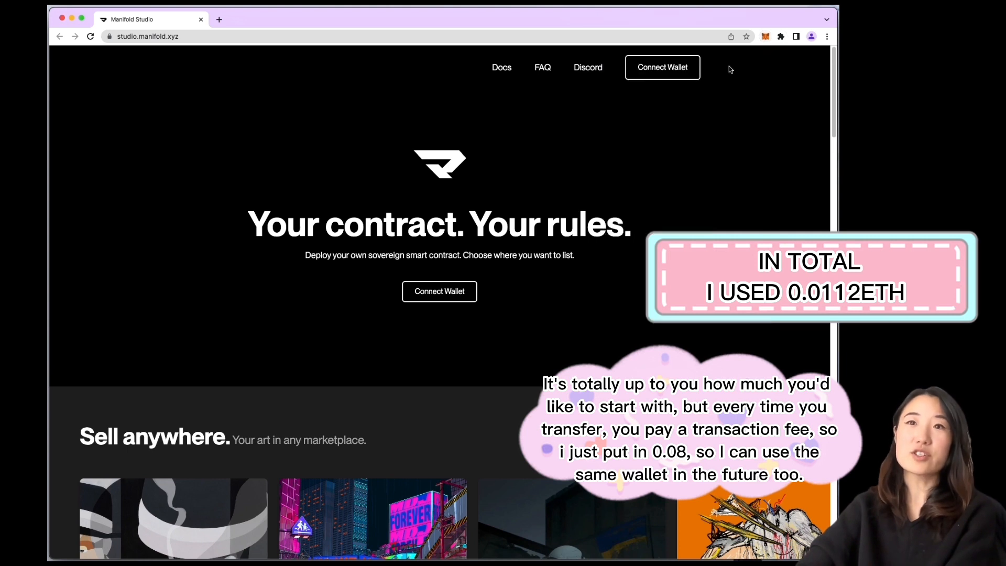
{"action": "left_click", "coordinate": [674, 72]}
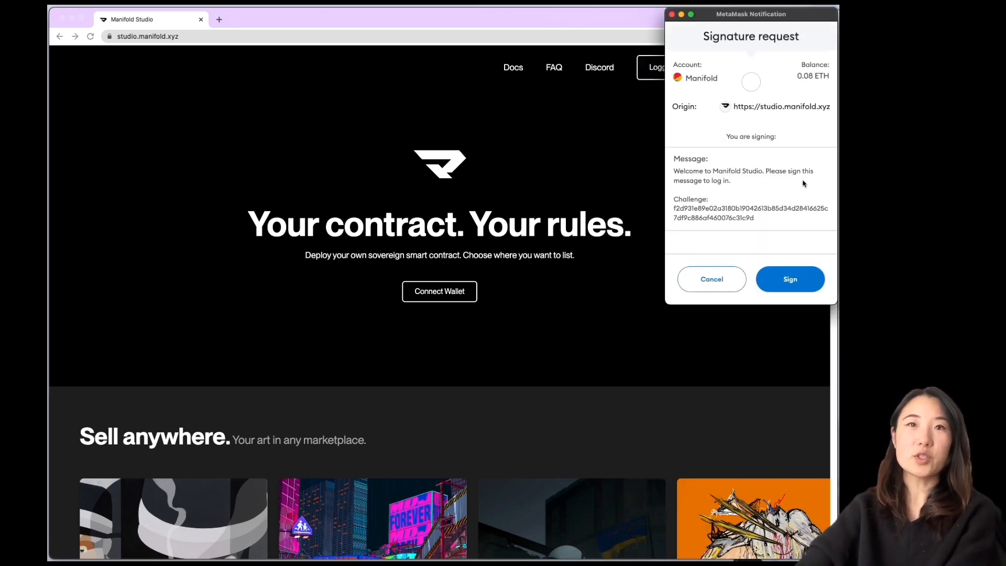
{"action": "left_click", "coordinate": [783, 280]}
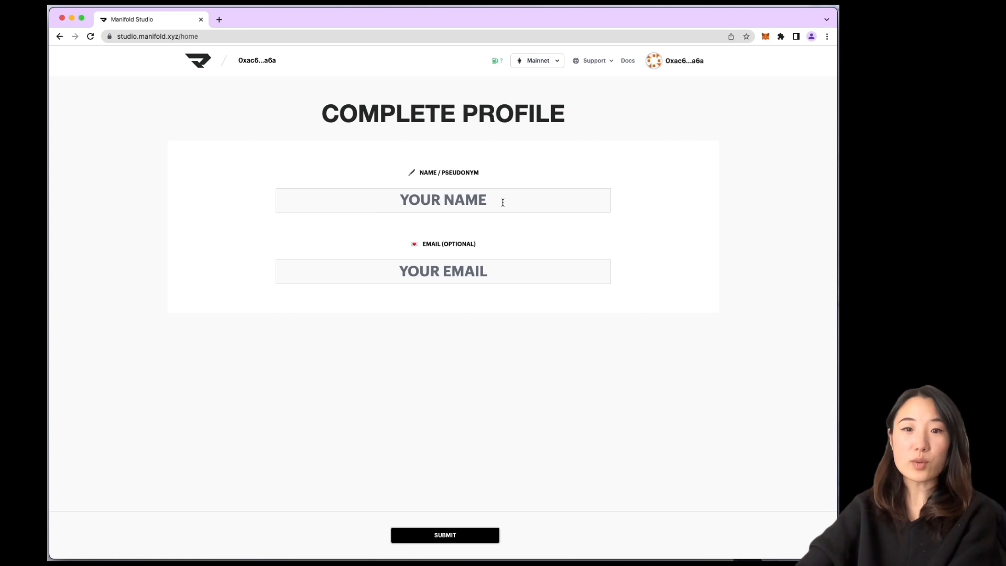
Complete the profile with the artist's name and e-mail address and submit it
{"action": "type", "text": "Joy C"}
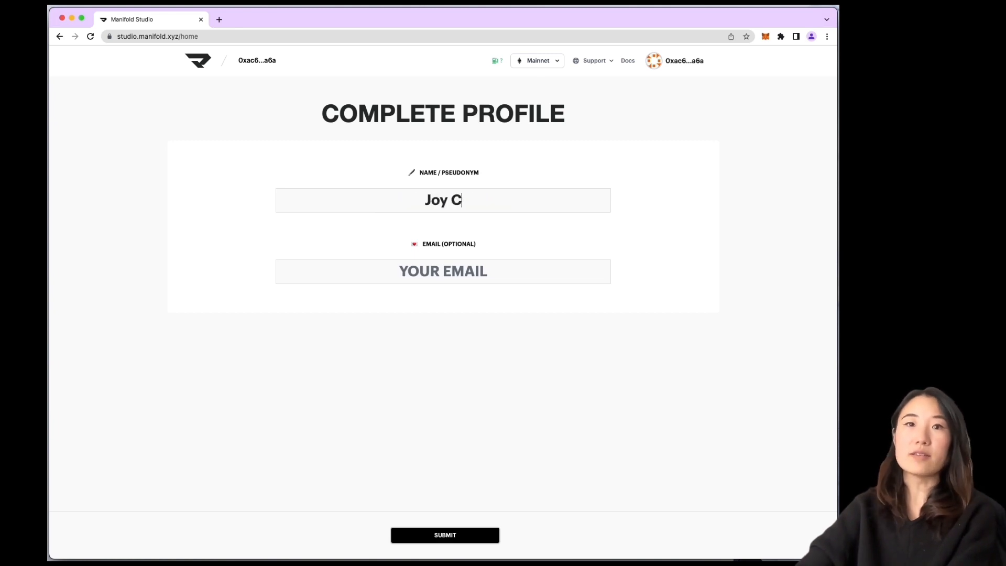
{"action": "type", "text": "hiang Art"}
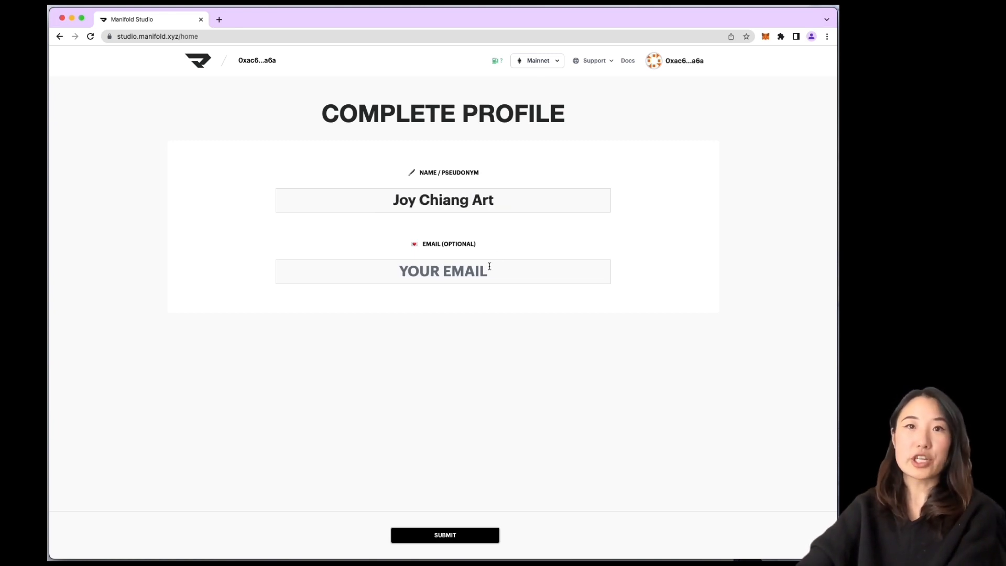
{"action": "left_click", "coordinate": [482, 274]}
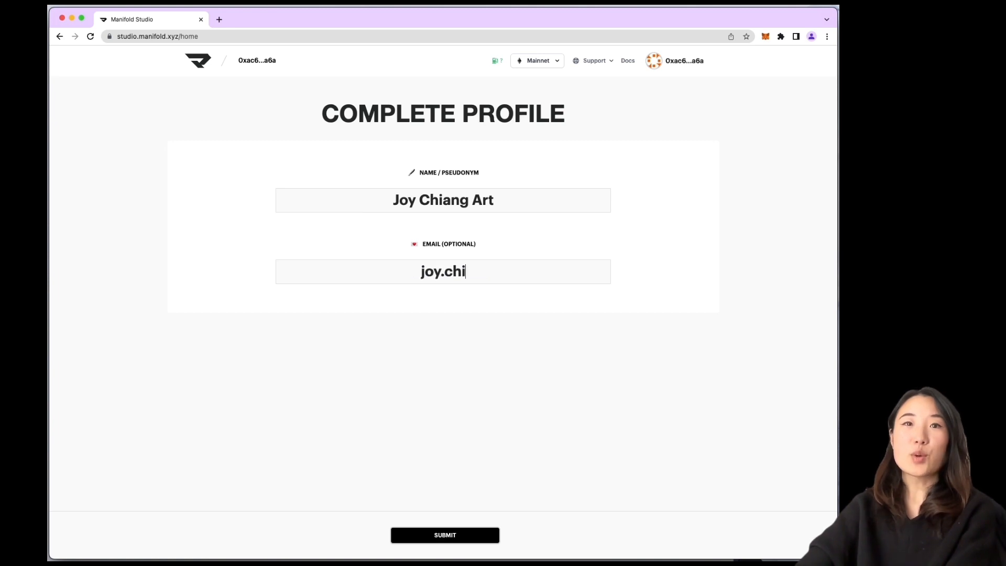
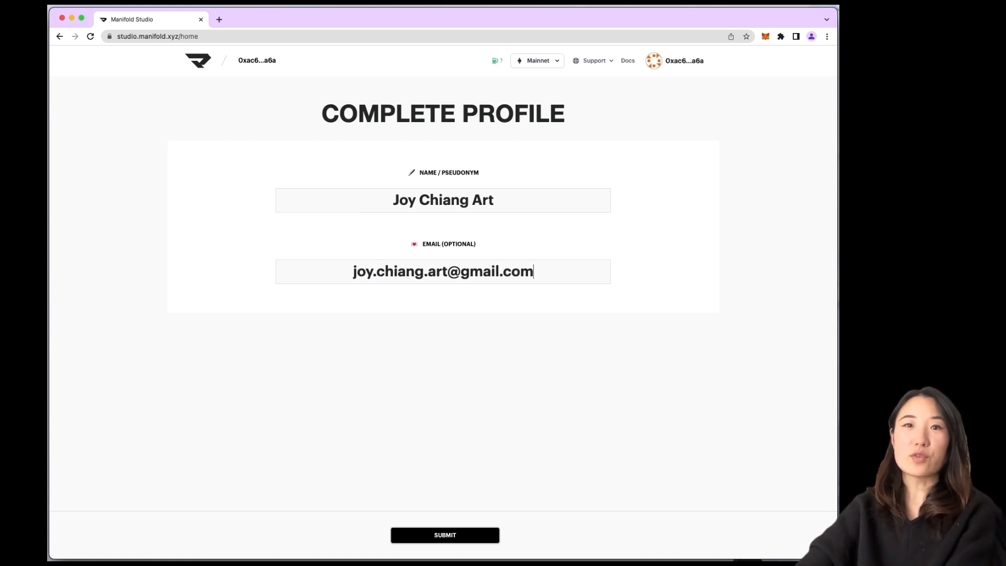
{"action": "left_click", "coordinate": [458, 535]}
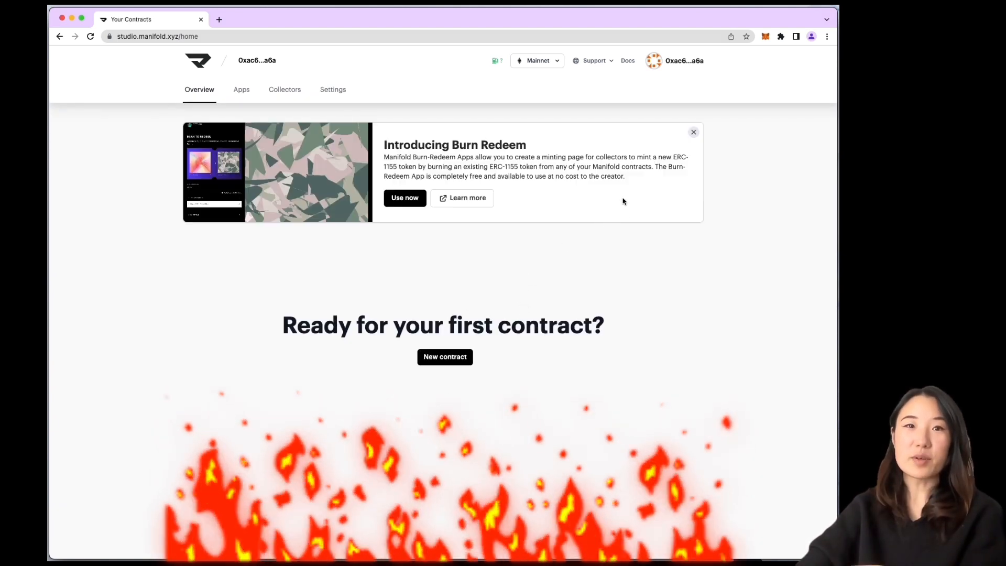
Open the Burn Redeem Learn more page, then start a new contract
{"action": "mouse_move", "coordinate": [625, 179]}
{"action": "left_mouse_down"}
{"action": "mouse_move", "coordinate": [384, 167]}
{"action": "mouse_move", "coordinate": [383, 153]}
{"action": "left_mouse_up"}
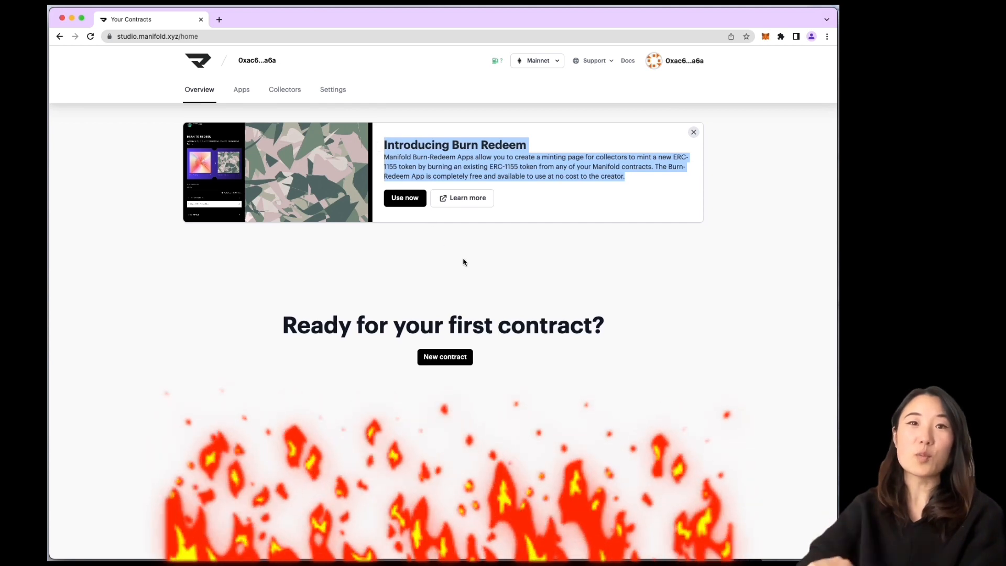
{"action": "left_click", "coordinate": [461, 262]}
{"action": "left_click", "coordinate": [465, 198]}
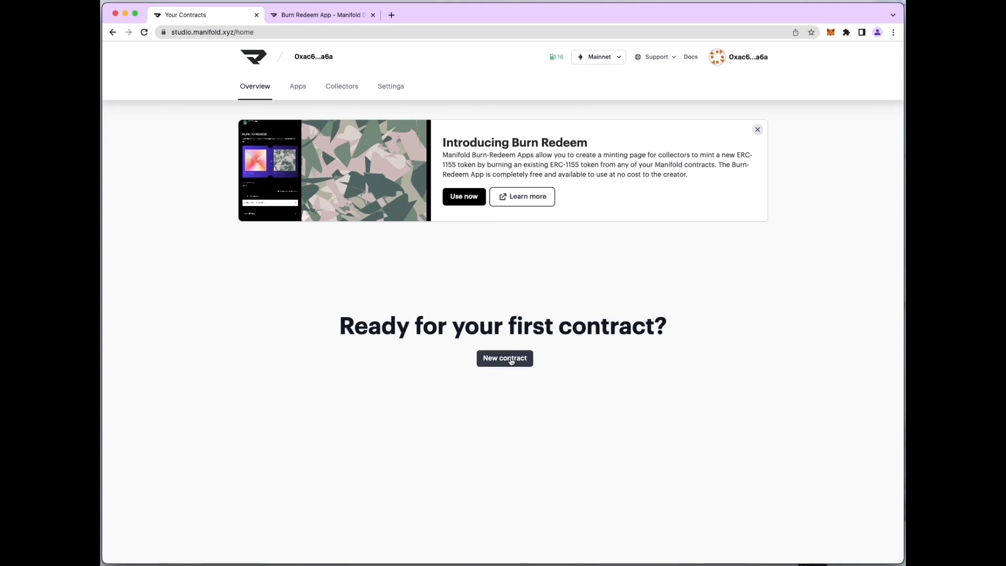
{"action": "left_click", "coordinate": [511, 359]}
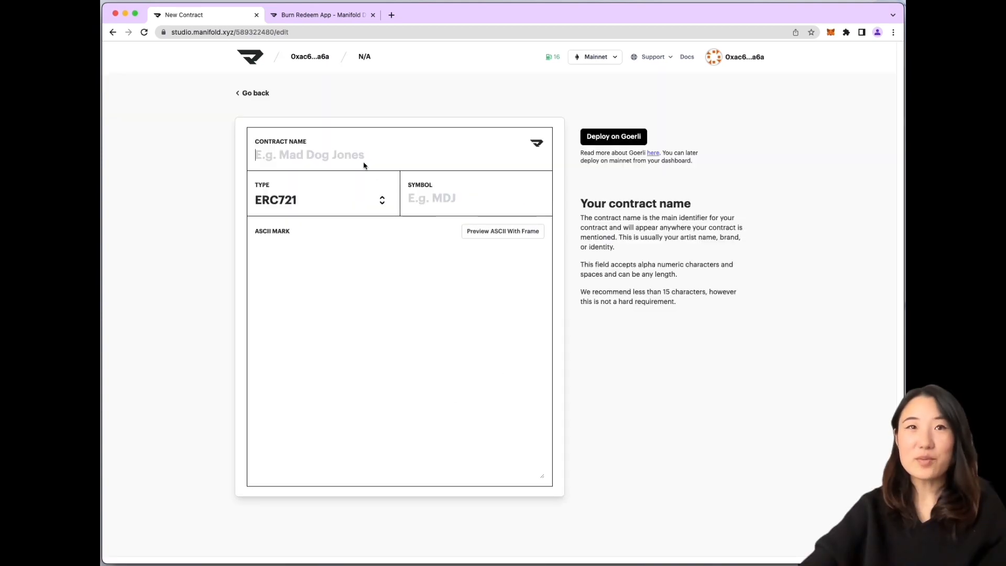
Name the contract InfiniteLove, choose ERC1155, enter symbol IL_JC, and paste ASCII art as the mark
{"action": "type", "text": "InfiniteLove"}
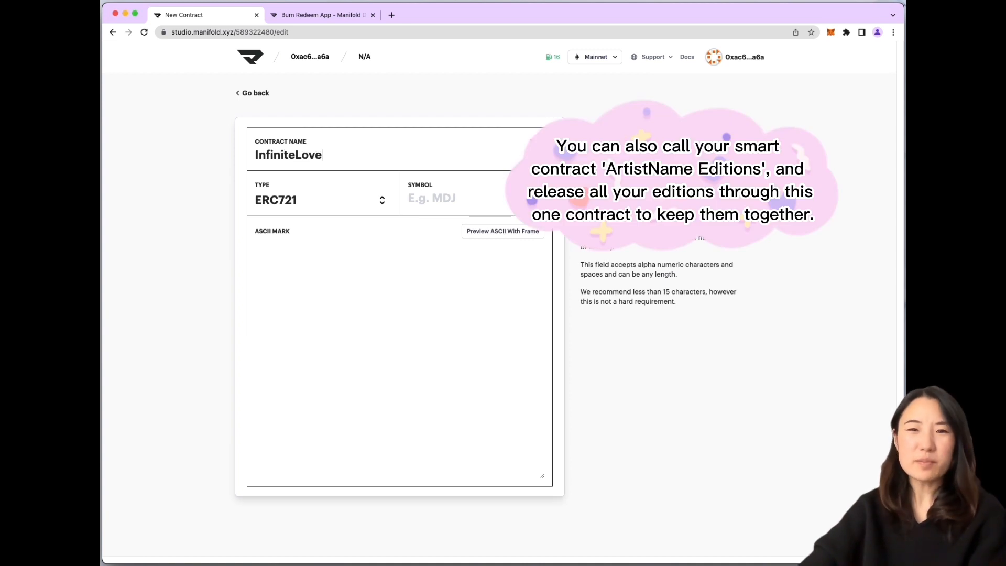
{"action": "left_click", "coordinate": [353, 207]}
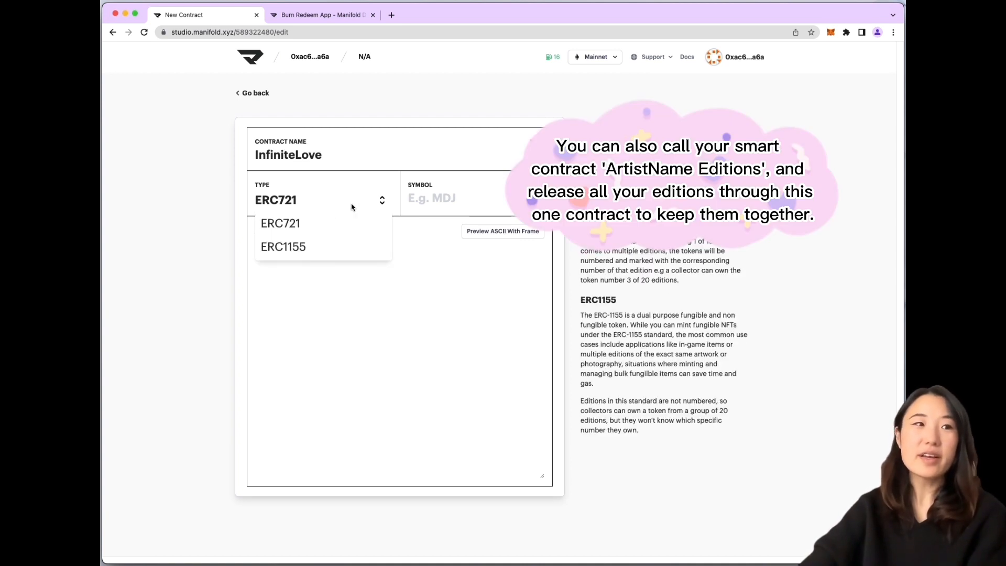
{"action": "left_click", "coordinate": [301, 247]}
{"action": "left_click", "coordinate": [471, 202]}
{"action": "type", "text": "I"}
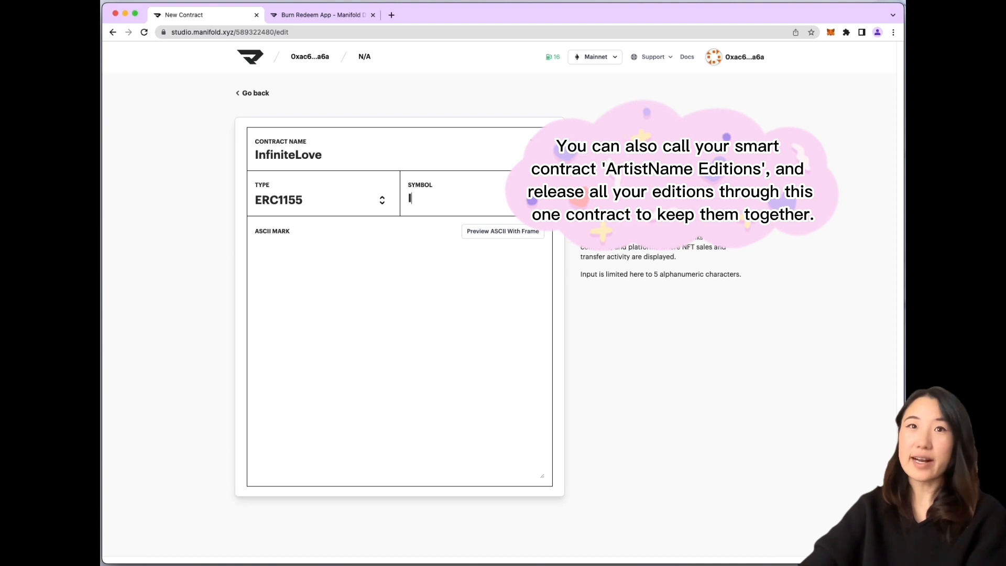
{"action": "type", "text": "L_JC"}
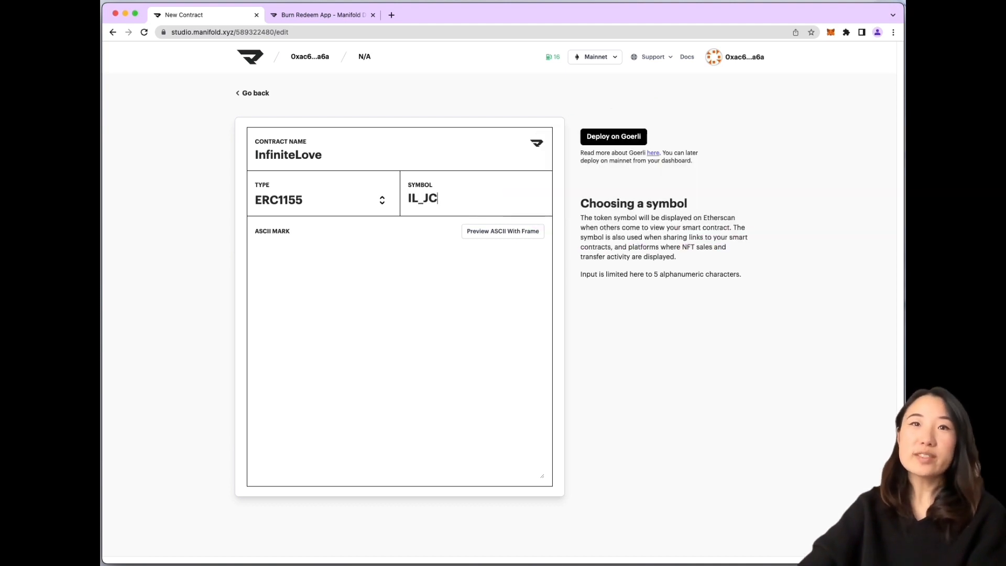
{"action": "key", "text": "BackSpace"}
{"action": "key", "text": "BackSpace"}
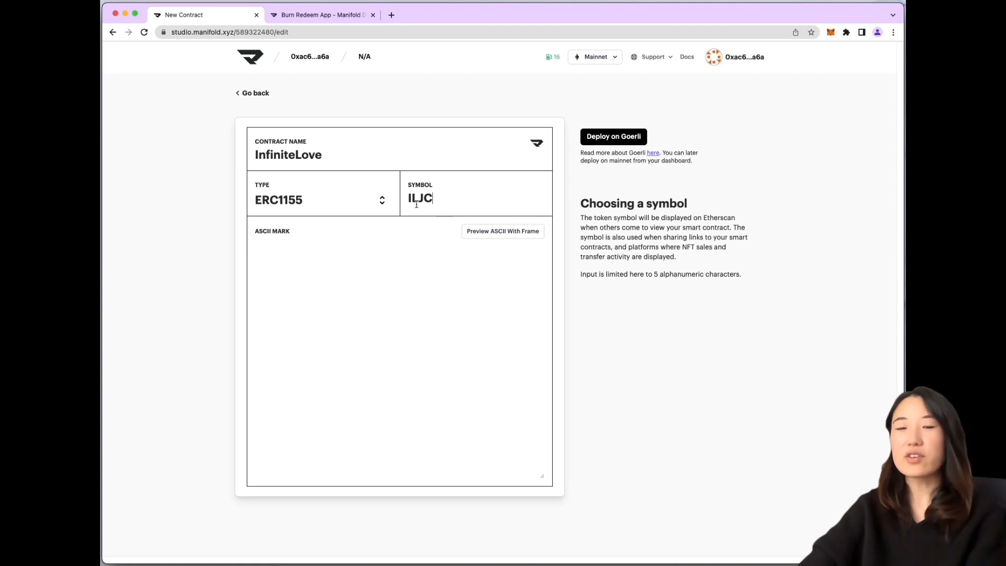
{"action": "type", "text": "_"}
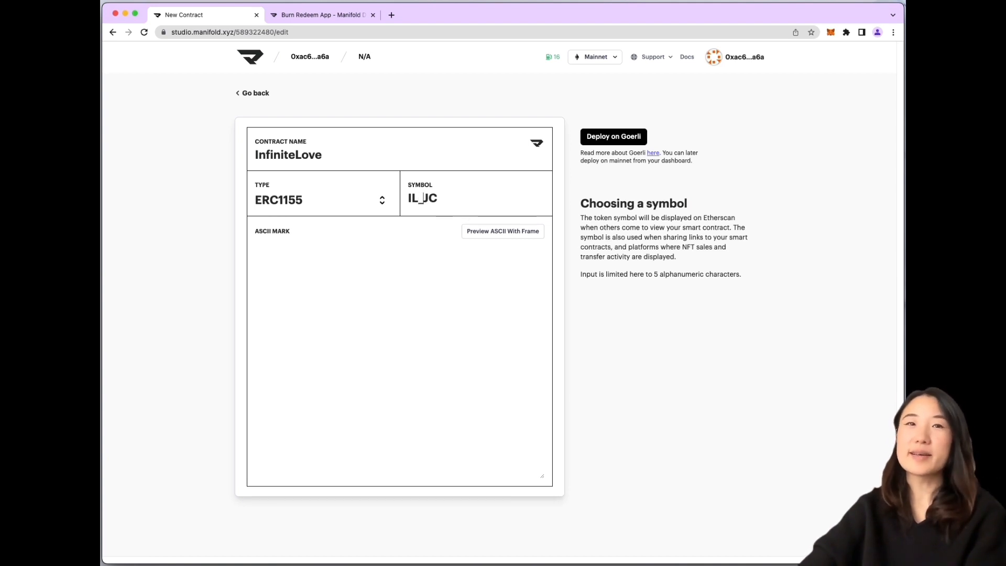
{"action": "left_click", "coordinate": [383, 264]}
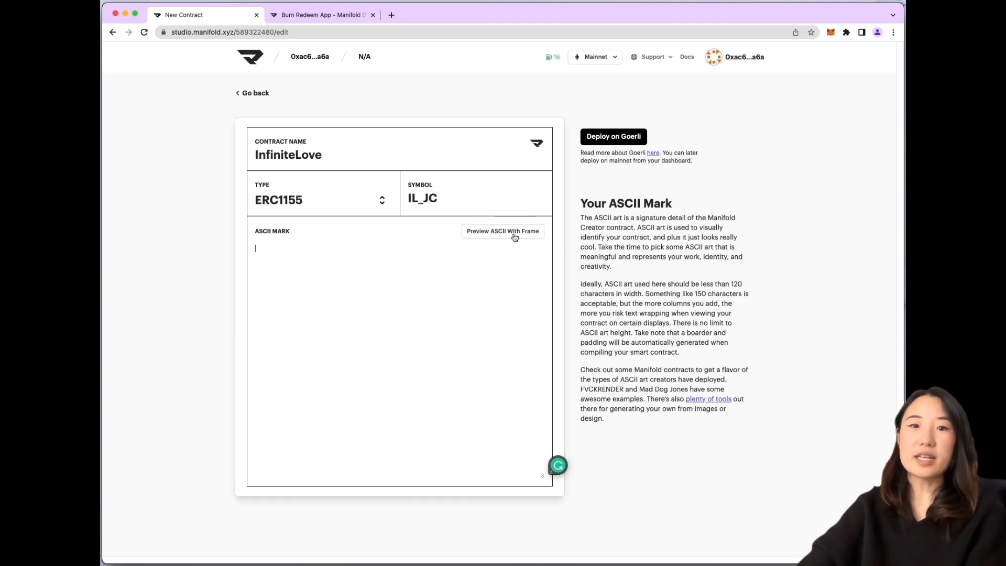
{"action": "key", "text": "super+v"}
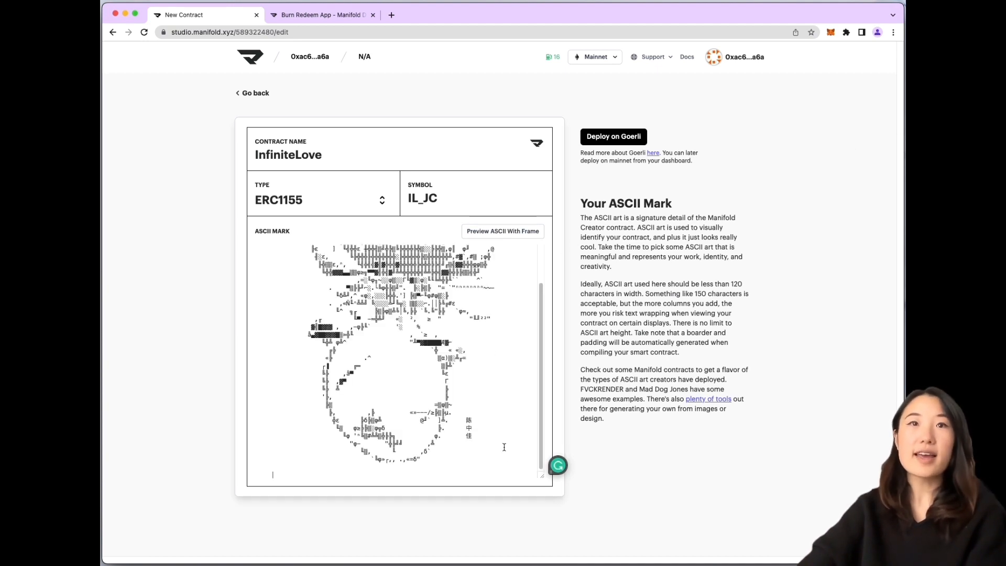
Preview the pasted ASCII mark inside its frame
{"action": "scroll", "coordinate": [543, 419], "scroll_direction": "up", "scroll_amount": 2}
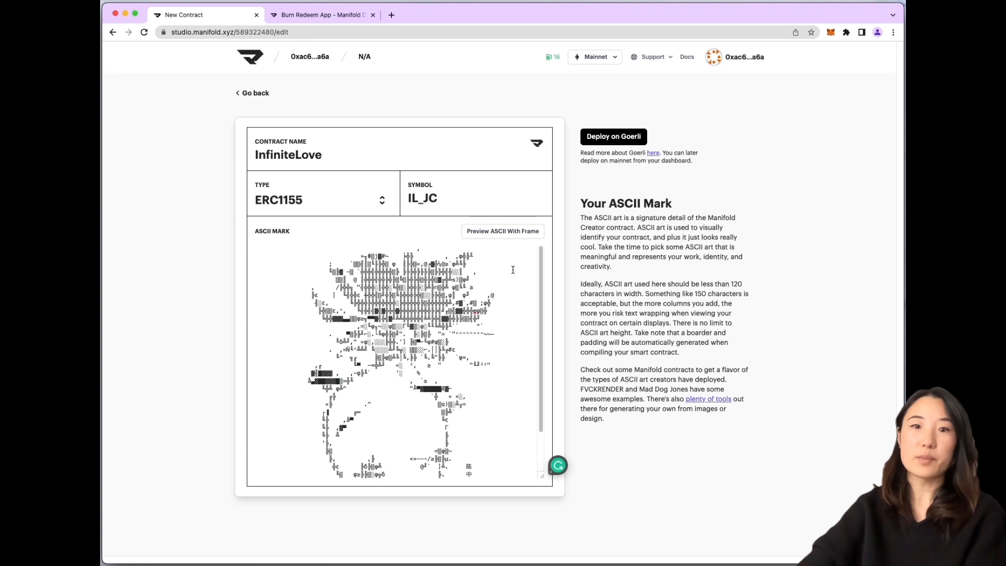
{"action": "left_click", "coordinate": [505, 236]}
{"action": "scroll", "coordinate": [618, 290], "scroll_direction": "down", "scroll_amount": 3}
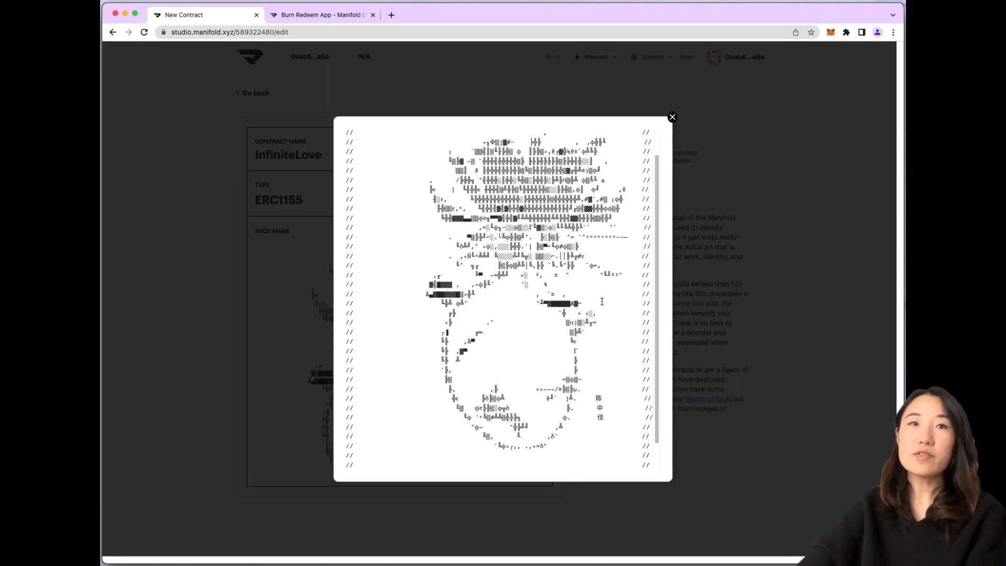
{"action": "scroll", "coordinate": [628, 283], "scroll_direction": "up", "scroll_amount": 3}
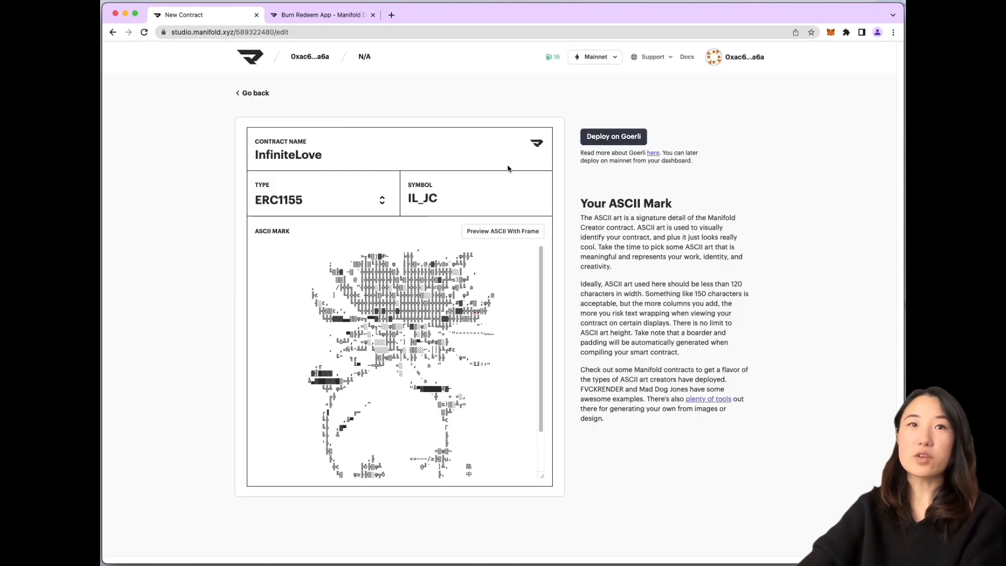
{"action": "left_click", "coordinate": [673, 116]}
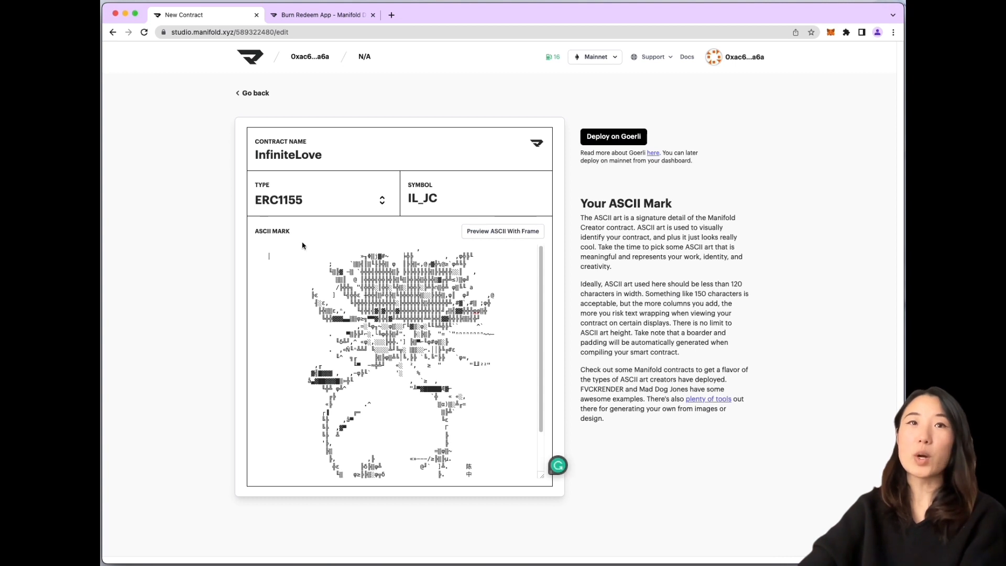
Trim leading characters from the top eleven lines to shift the art left
{"action": "left_click", "coordinate": [256, 249]}
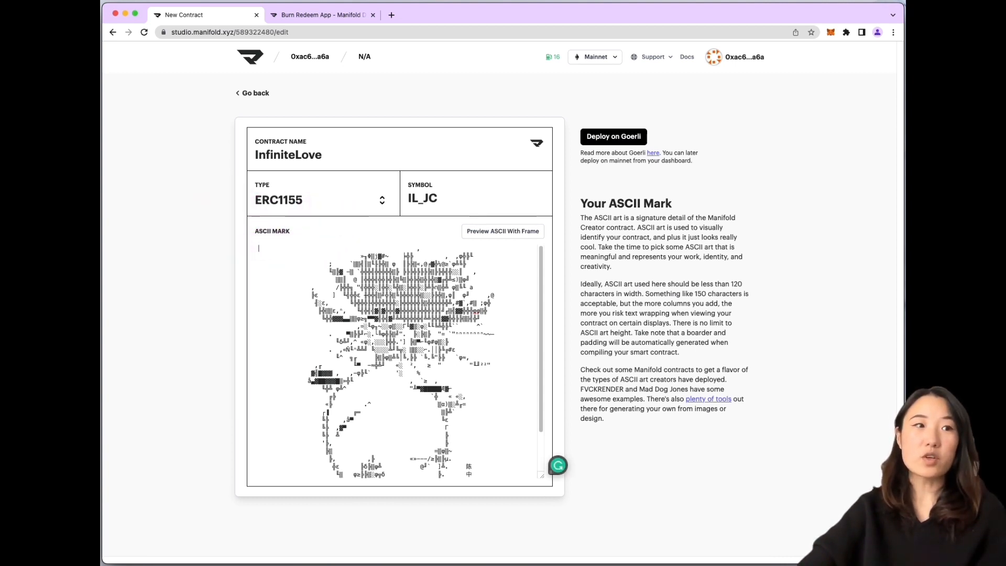
{"action": "key", "text": "Delete"}
{"action": "key", "text": "Delete"}
{"action": "key", "text": "Down"}
{"action": "key", "text": "Delete"}
{"action": "key", "text": "Delete"}
{"action": "key", "text": "Down"}
{"action": "key", "text": "Delete"}
{"action": "key", "text": "Delete"}
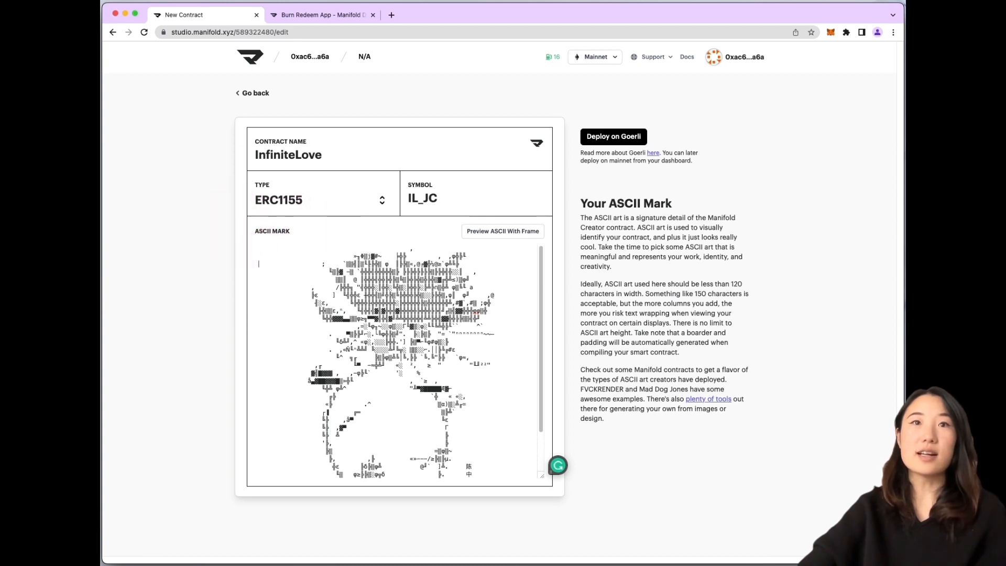
{"action": "key", "text": "Down"}
{"action": "key", "text": "Delete"}
{"action": "key", "text": "Delete"}
{"action": "key", "text": "Down"}
{"action": "key", "text": "Delete"}
{"action": "key", "text": "Delete"}
{"action": "key", "text": "Down"}
{"action": "key", "text": "Delete"}
{"action": "key", "text": "Delete"}
{"action": "key", "text": "Down"}
{"action": "key", "text": "Delete"}
{"action": "key", "text": "Delete"}
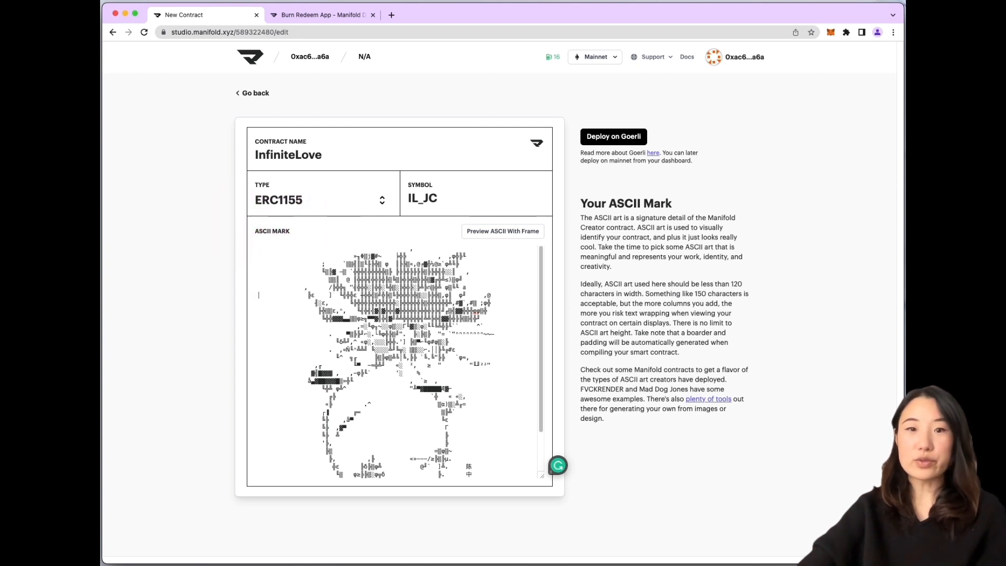
{"action": "key", "text": "Delete"}
{"action": "key", "text": "Down"}
{"action": "key", "text": "Delete"}
{"action": "key", "text": "Delete"}
{"action": "key", "text": "Down"}
{"action": "key", "text": "Delete"}
{"action": "key", "text": "Delete"}
{"action": "key", "text": "Down"}
{"action": "key", "text": "Delete"}
{"action": "key", "text": "Delete"}
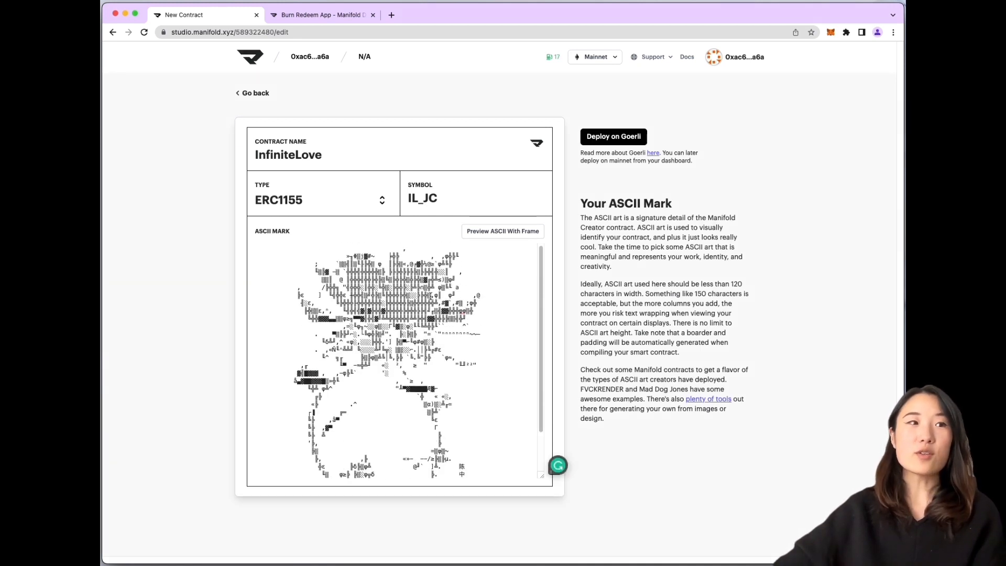
Work the artist's name and the word 'art' into the middle of the drawing
{"action": "type", "text": "joy"}
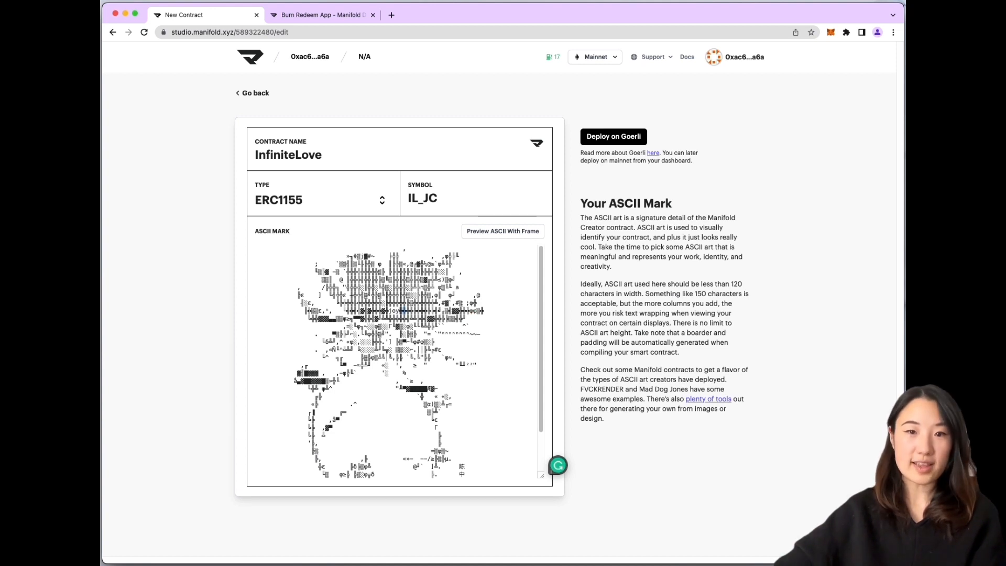
{"action": "key", "text": "Delete"}
{"action": "key", "text": "Delete"}
{"action": "key", "text": "Delete"}
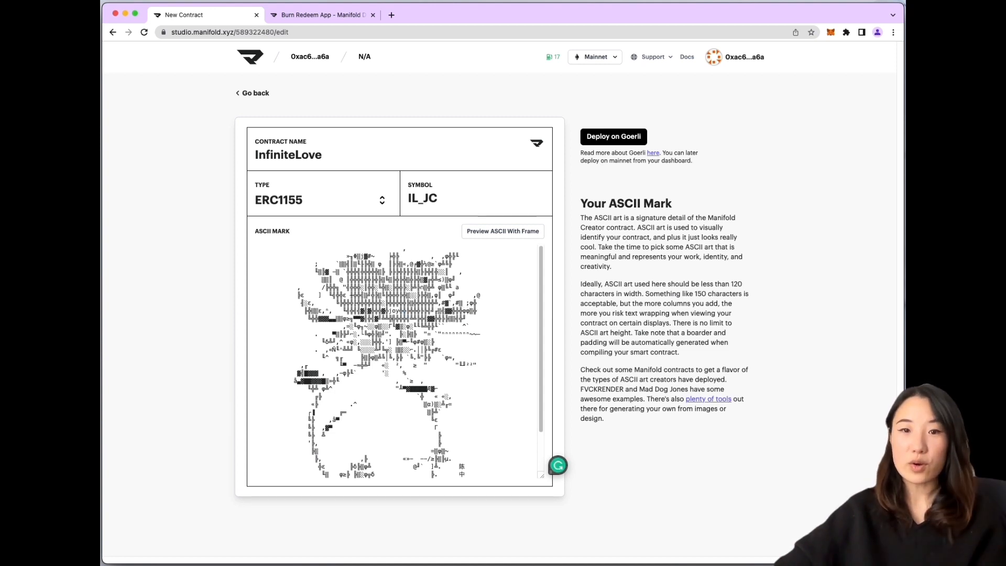
{"action": "type", "text": "chiang"}
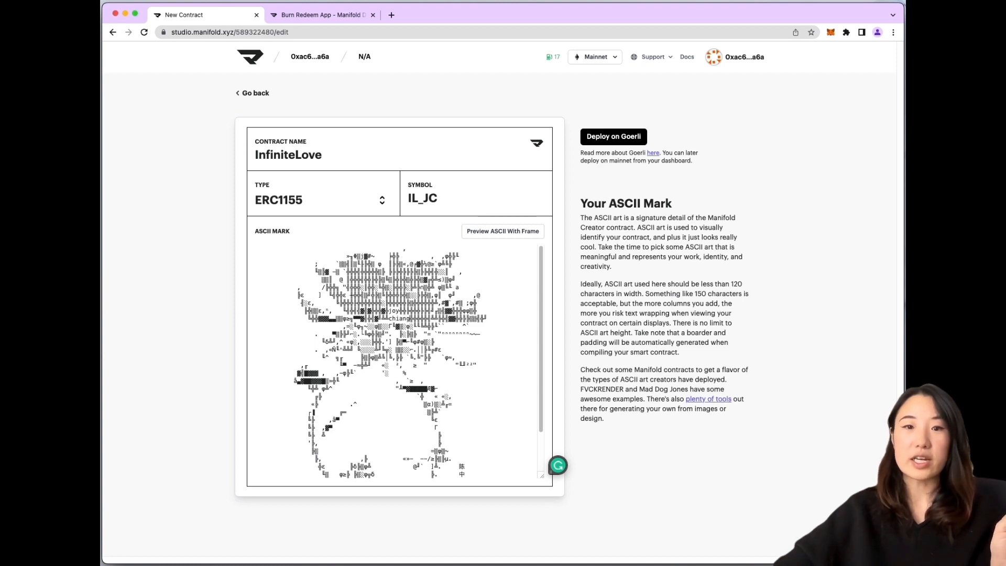
{"action": "key", "text": "Delete"}
{"action": "key", "text": "Delete"}
{"action": "key", "text": "Delete"}
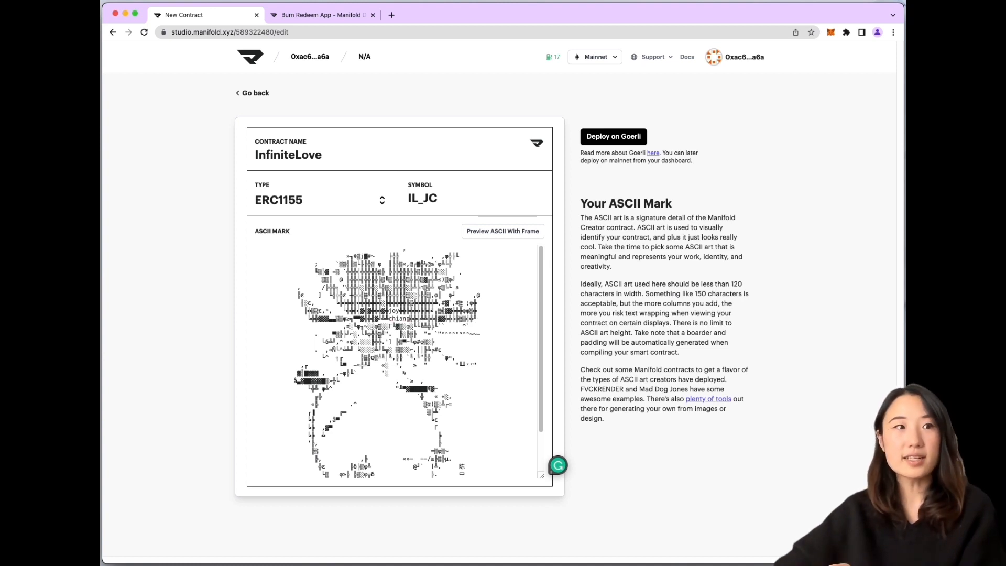
{"action": "type", "text": "art"}
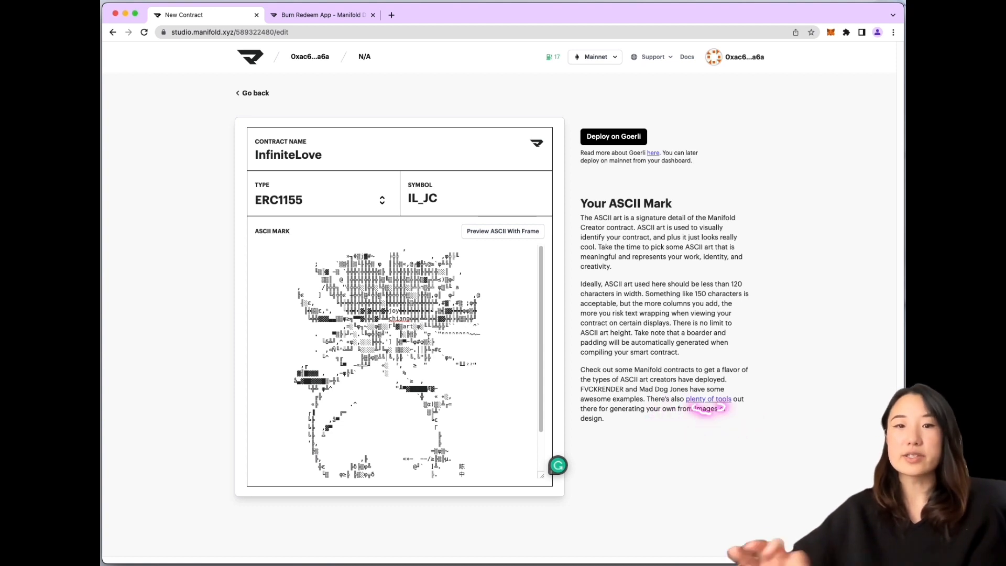
Preview the edited ASCII mark with its frame, then close the preview
{"action": "left_click", "coordinate": [516, 237]}
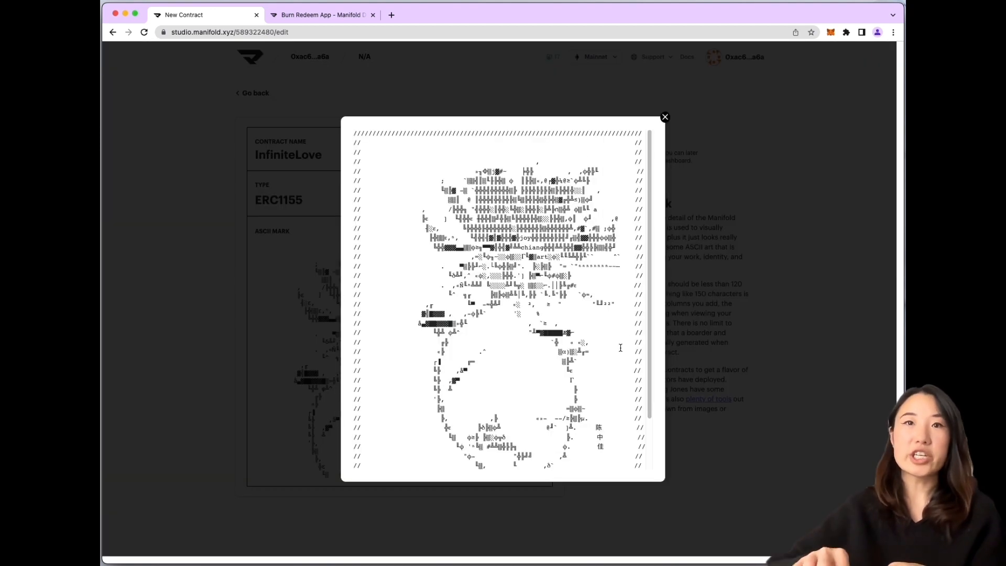
{"action": "scroll", "coordinate": [619, 307], "scroll_direction": "down", "scroll_amount": 5}
{"action": "scroll", "coordinate": [619, 307], "scroll_direction": "up", "scroll_amount": 5}
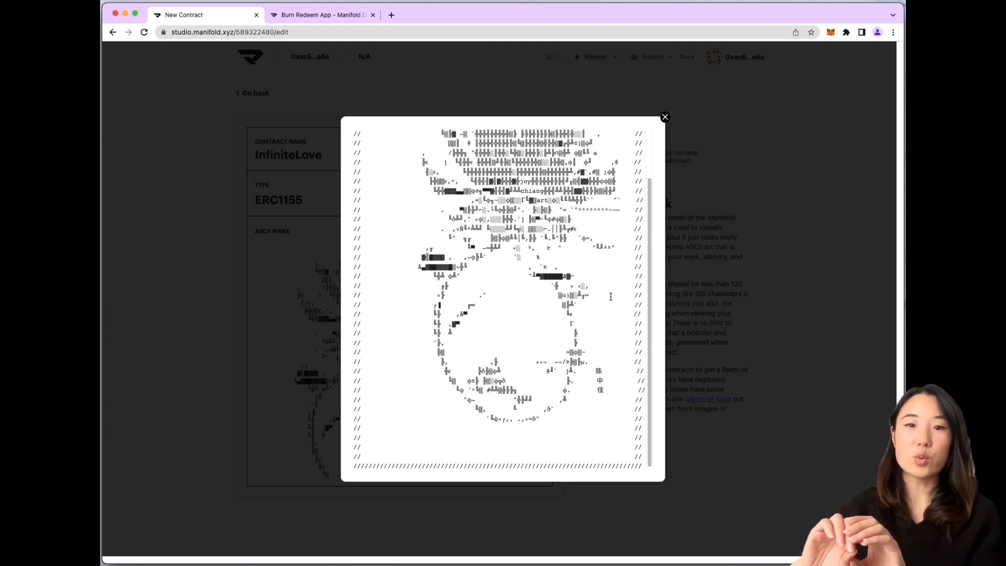
{"action": "key", "text": "Escape"}
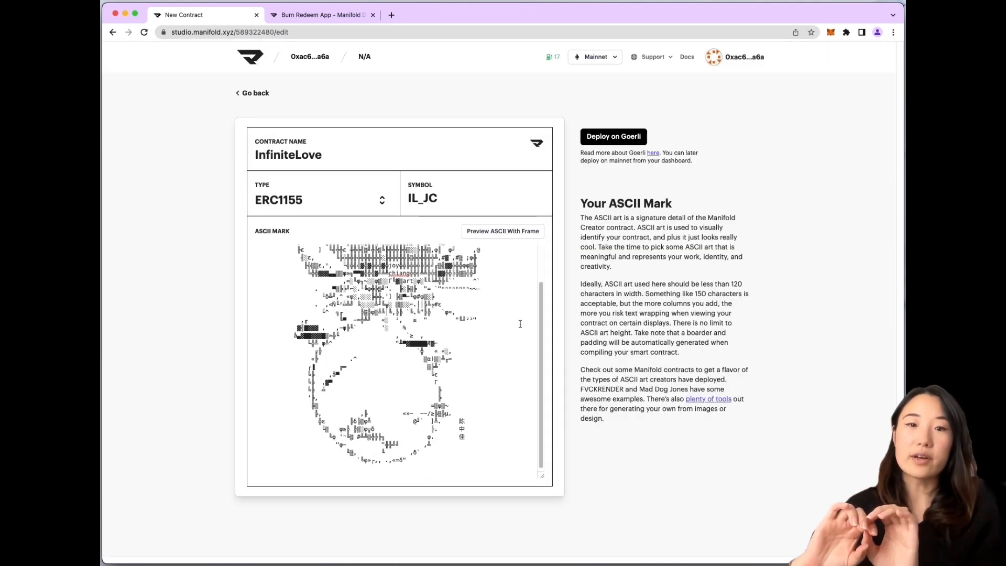
After Goerli rejects symbol IL_JC, remove the underscore to make it ILJC and redeploy
{"action": "left_click", "coordinate": [624, 139]}
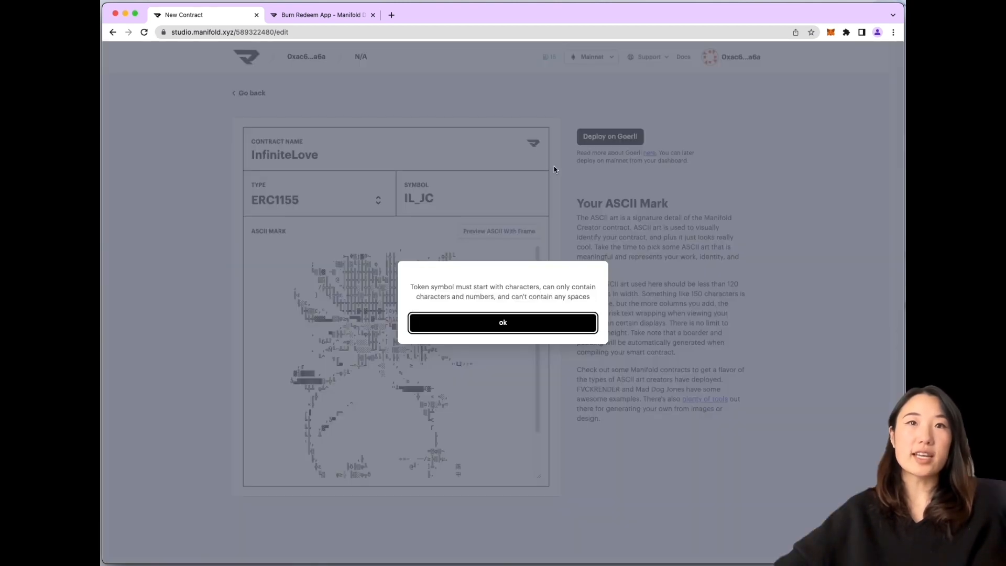
{"action": "left_click", "coordinate": [551, 320]}
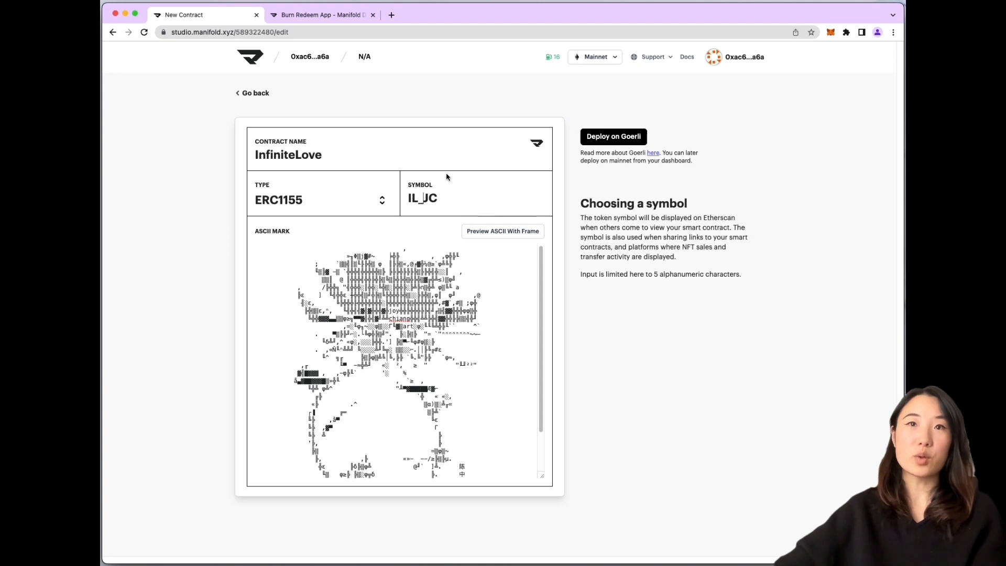
{"action": "left_click", "coordinate": [419, 198]}
{"action": "key", "text": "BackSpace"}
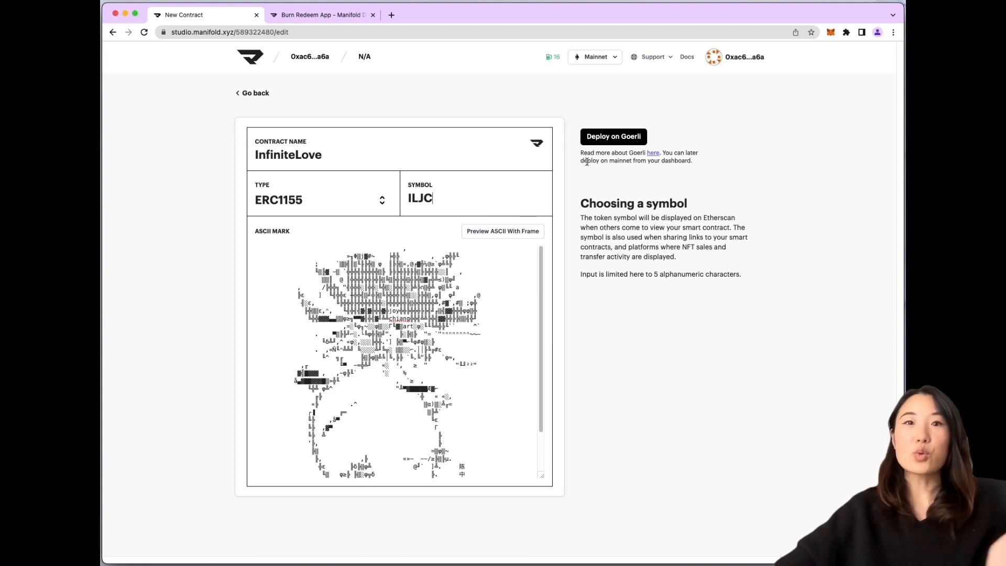
{"action": "left_click", "coordinate": [607, 138]}
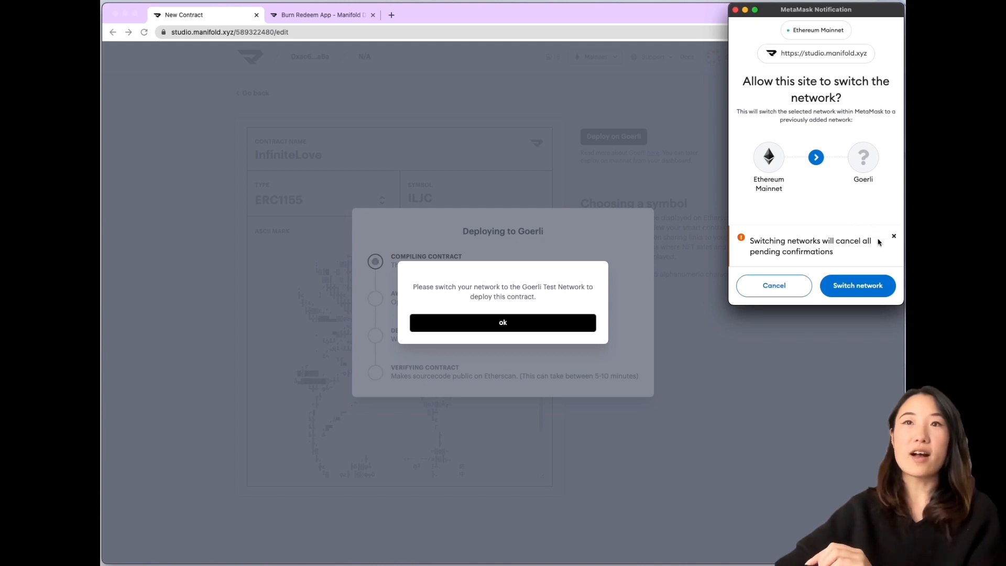
Approve the MetaMask switch to Goerli and open the goerlifaucet.com link from the low-ETH warning
{"action": "left_click", "coordinate": [865, 287]}
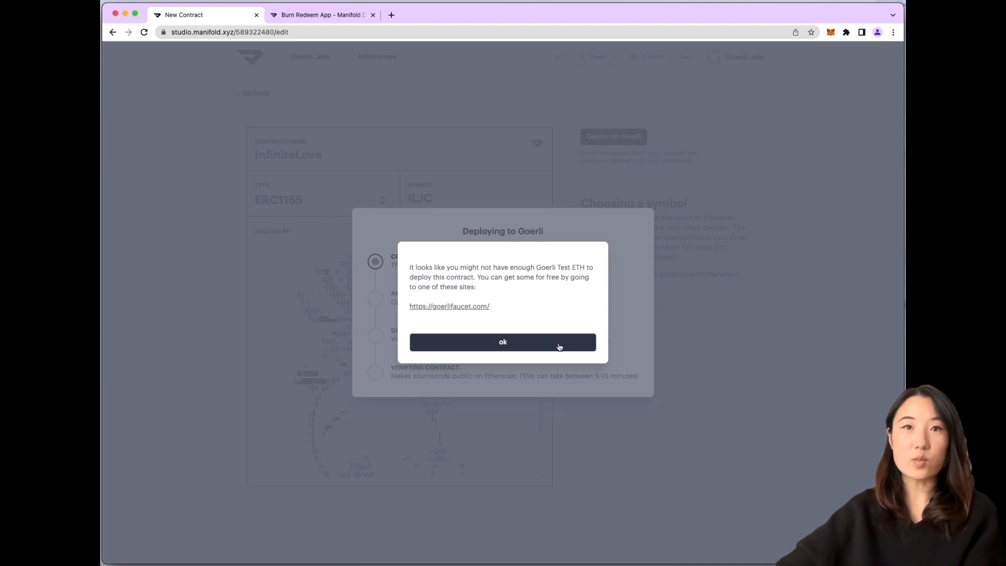
{"action": "left_click", "coordinate": [429, 307]}
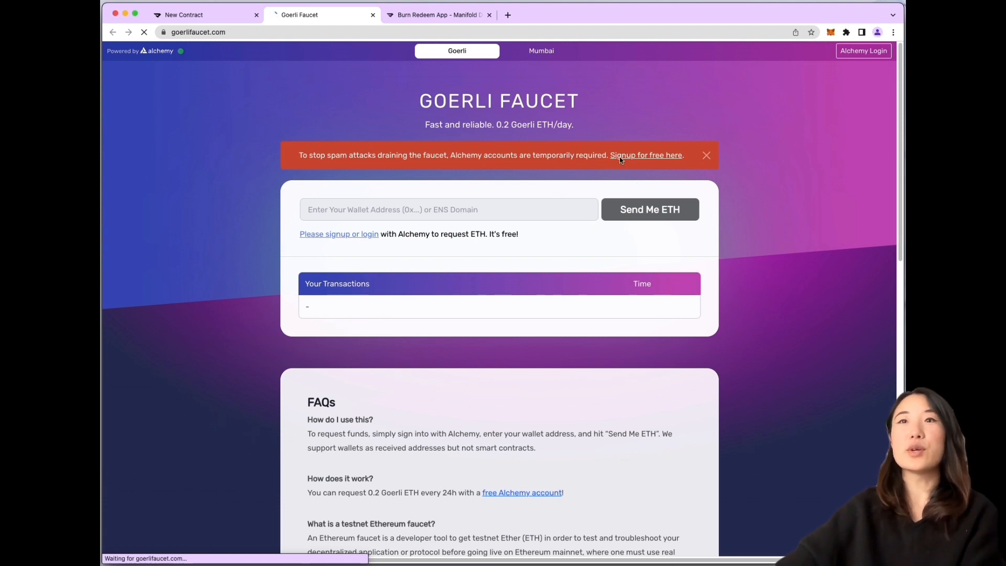
Copy the MetaMask wallet address
{"action": "left_click", "coordinate": [831, 33]}
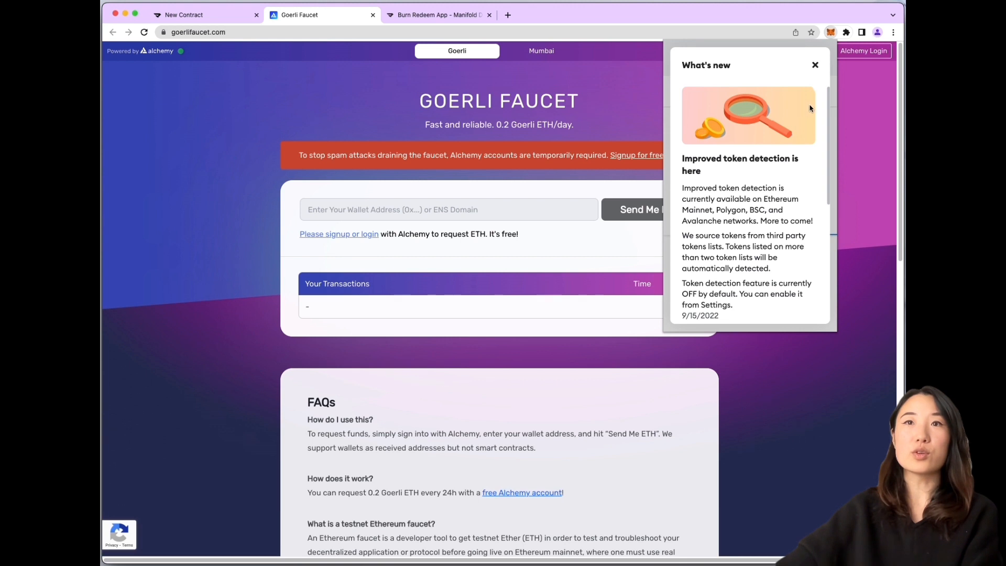
{"action": "left_click", "coordinate": [816, 65]}
{"action": "left_click", "coordinate": [748, 98]}
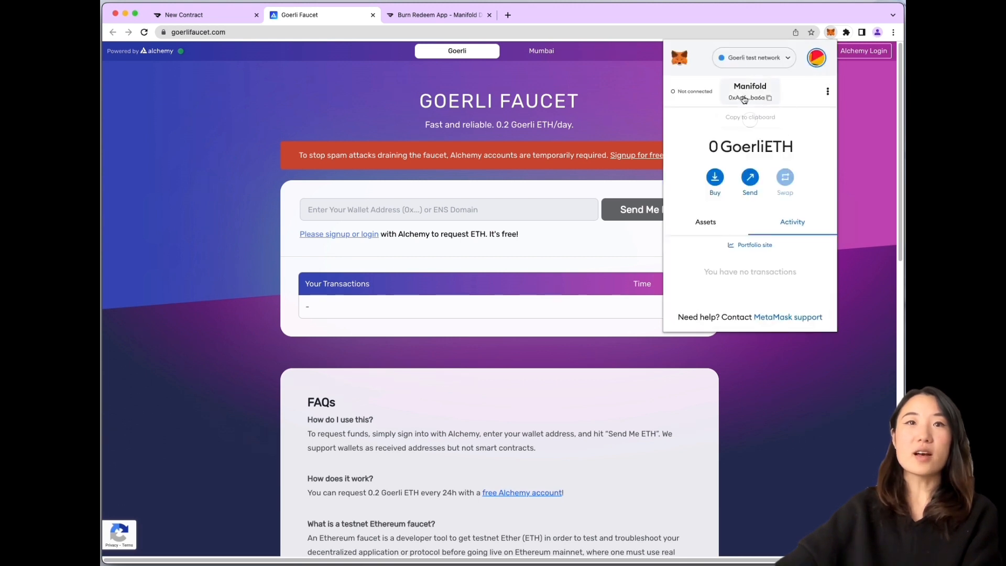
{"action": "left_click", "coordinate": [579, 209]}
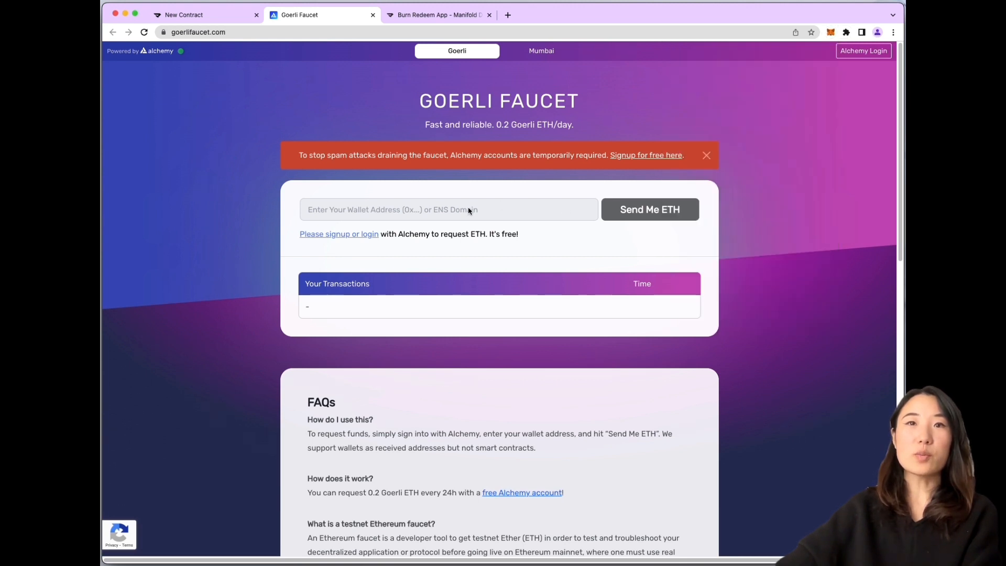
Log in to Alchemy with Google, request Goerli ETH, and dismiss the follow-up popups
{"action": "left_click", "coordinate": [347, 240]}
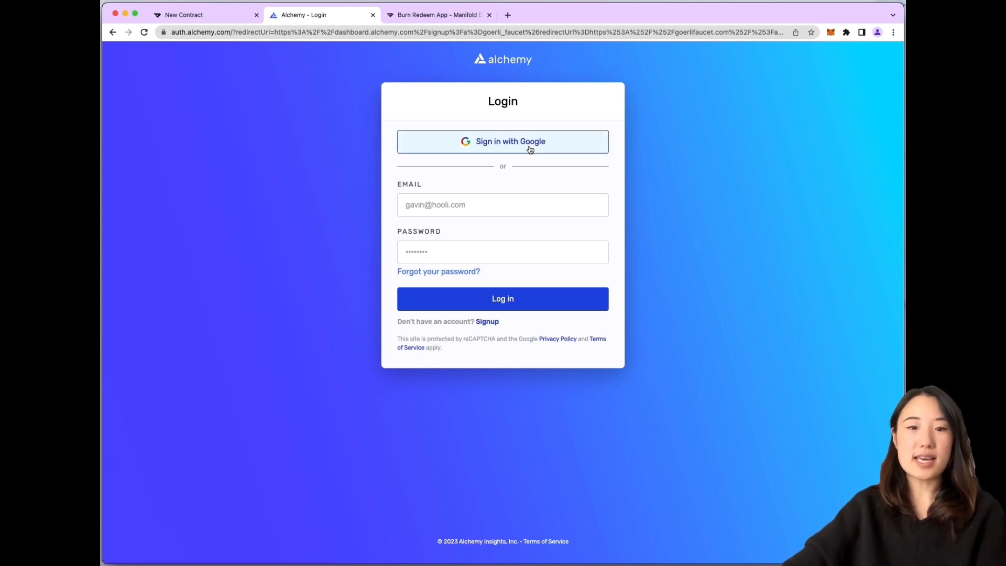
{"action": "left_click", "coordinate": [531, 148]}
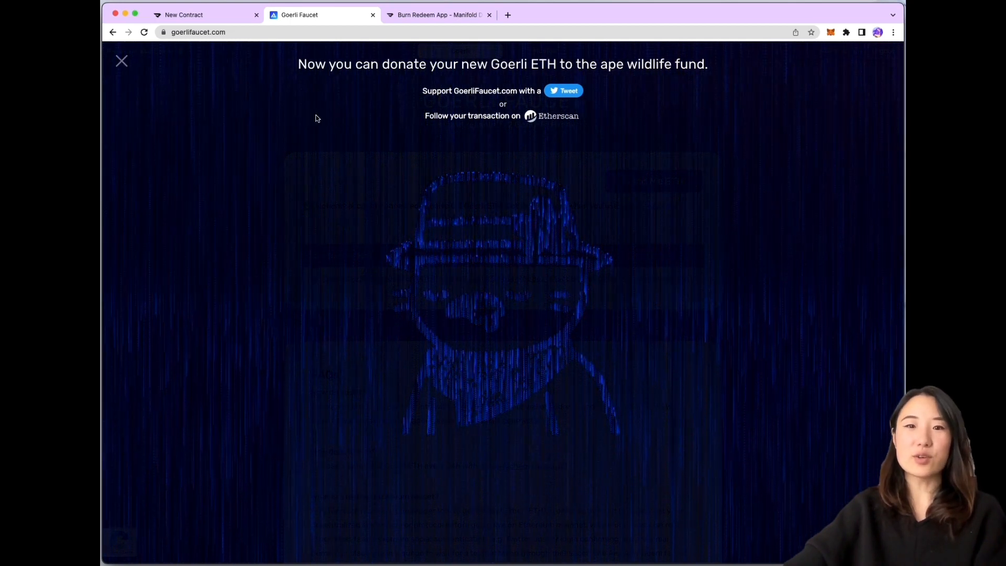
{"action": "left_click", "coordinate": [123, 62]}
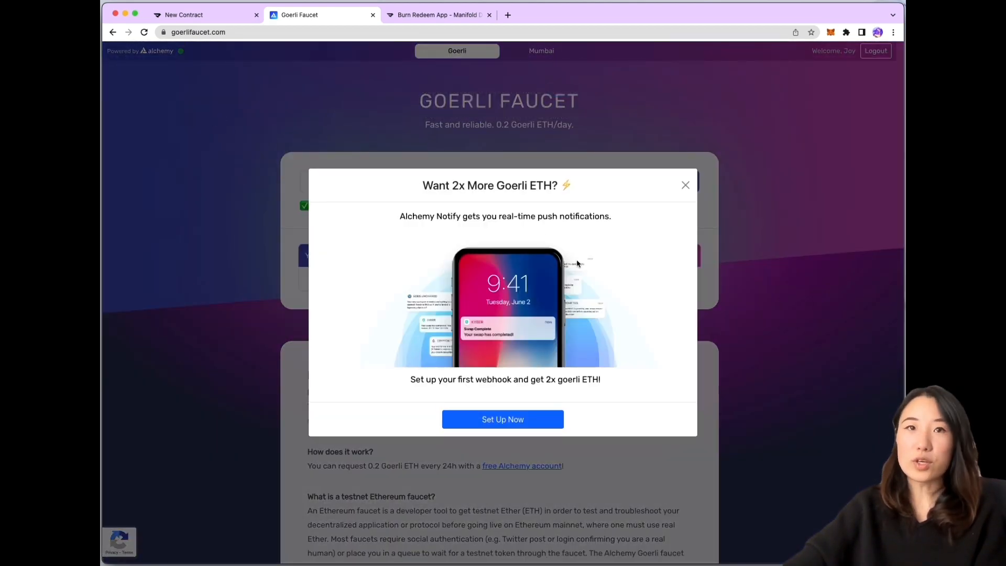
{"action": "left_click", "coordinate": [685, 185]}
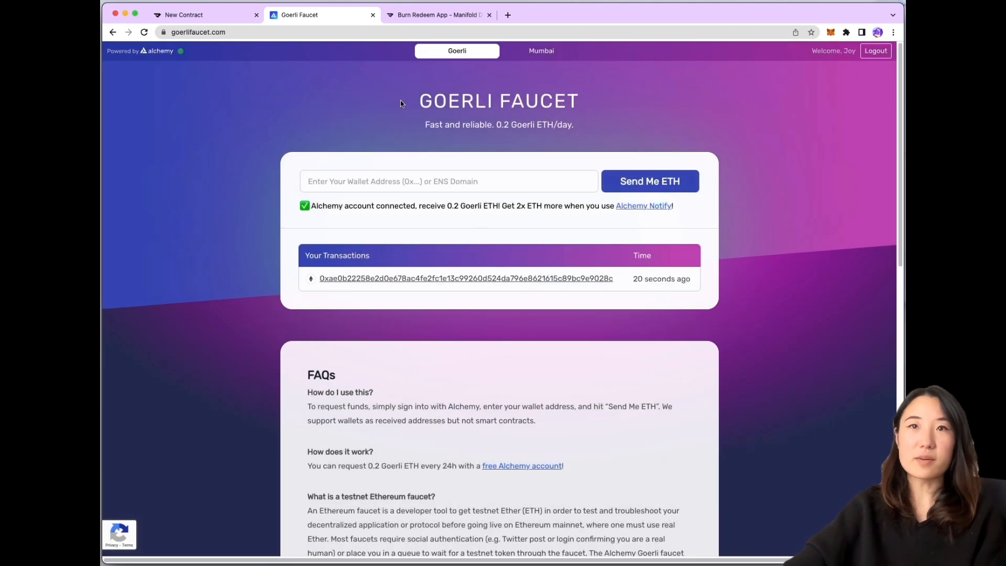
Confirm the wallet shows 0.2 Goerli ETH and return to the Manifold contract tab
{"action": "left_click", "coordinate": [830, 33]}
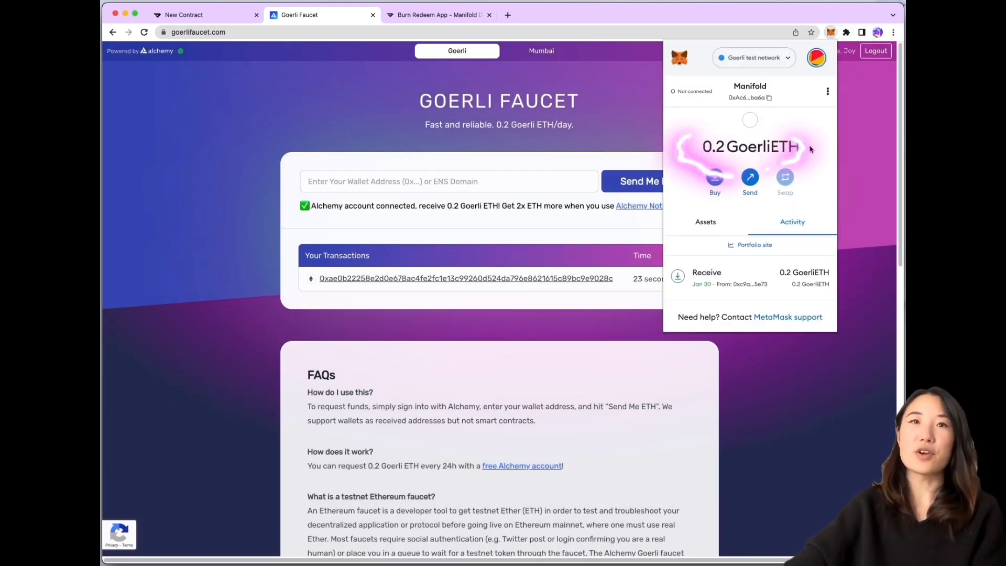
{"action": "left_click", "coordinate": [624, 136]}
{"action": "left_click", "coordinate": [220, 16]}
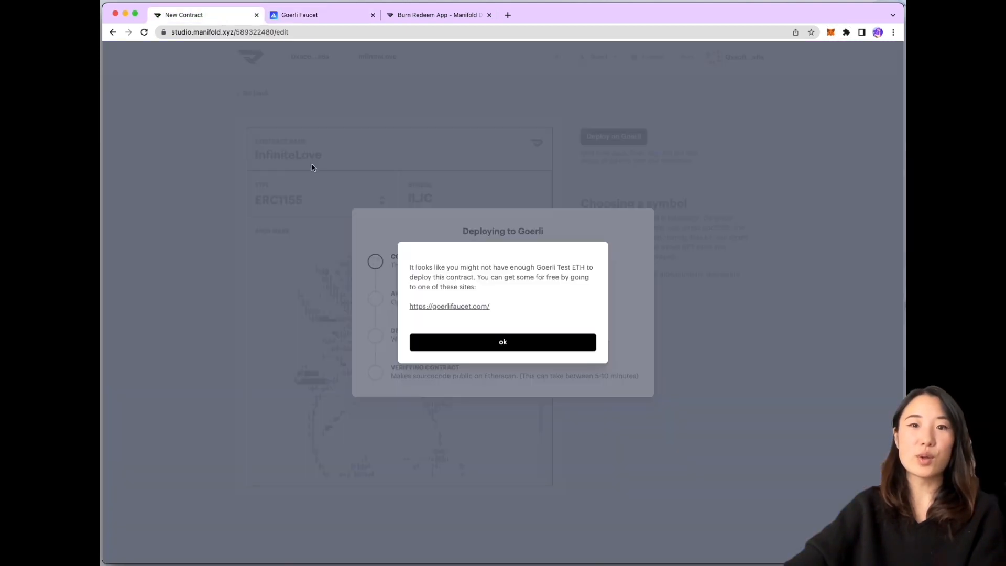
Dismiss the not-enough-ETH warning and retry the InfiniteLove deployment on Goerli
{"action": "left_click", "coordinate": [517, 346]}
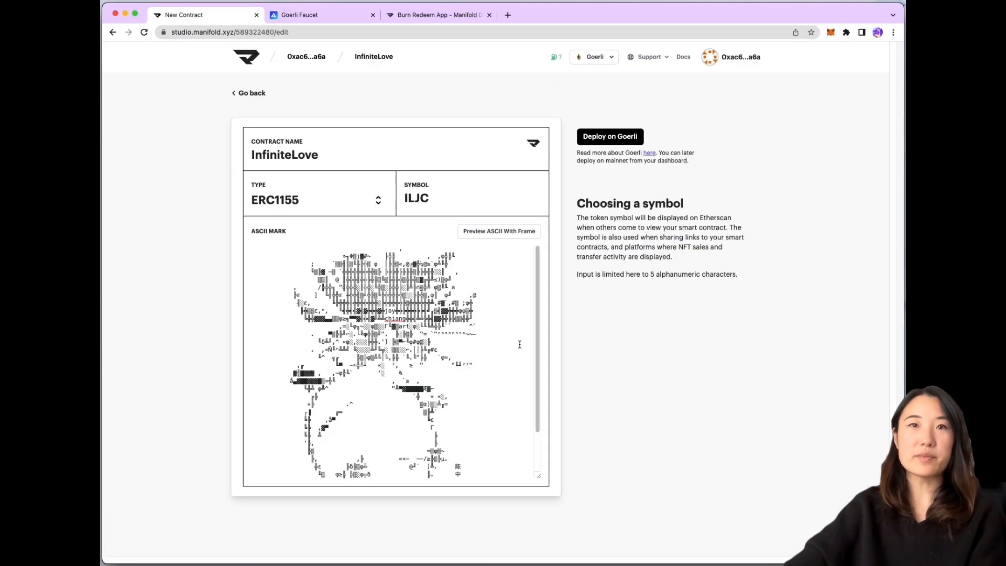
{"action": "left_click", "coordinate": [608, 139]}
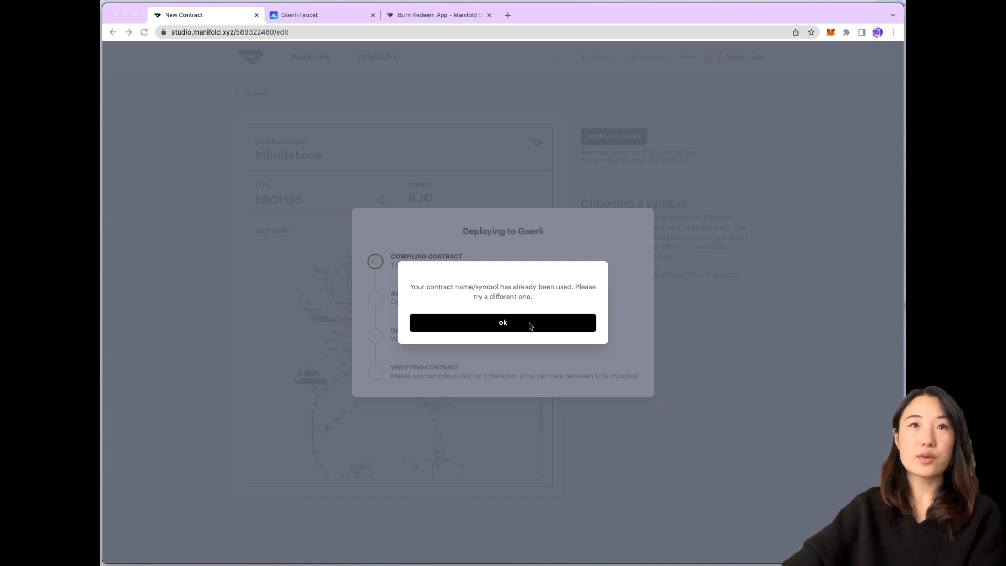
Dismiss the name/symbol-used alert, change the symbol to ILJCA, and deploy on Goerli again
{"action": "left_click", "coordinate": [522, 326]}
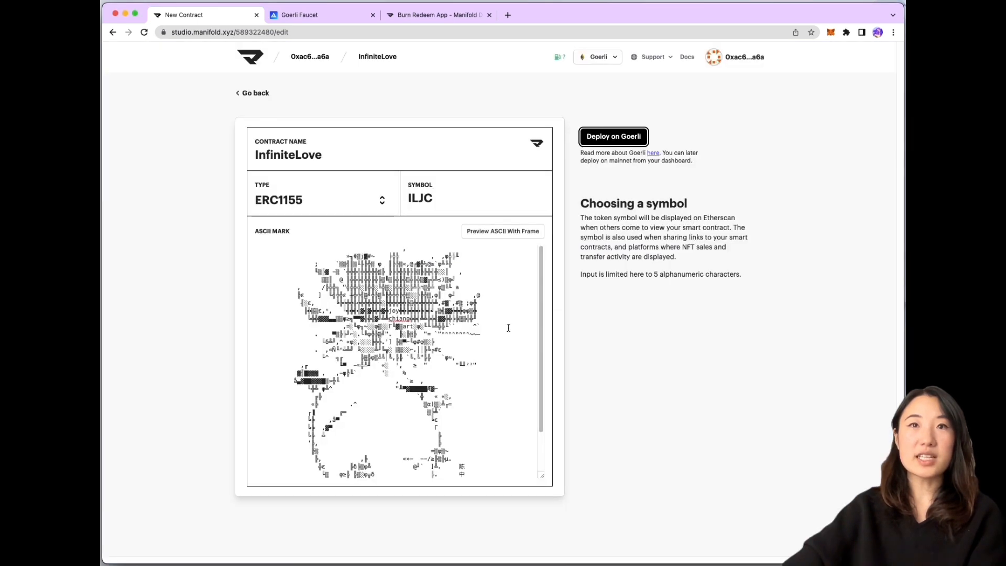
{"action": "left_click", "coordinate": [442, 198]}
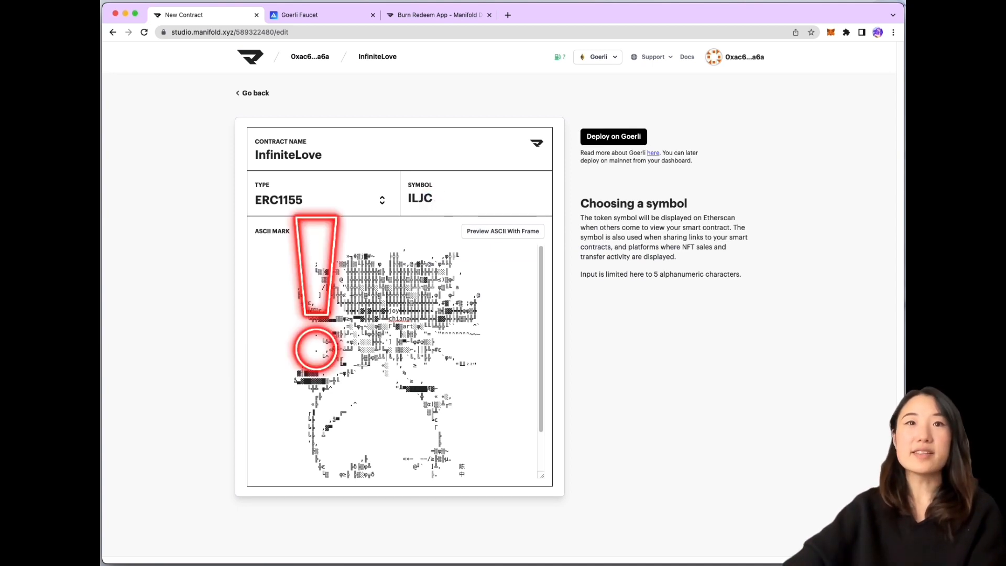
{"action": "type", "text": "A"}
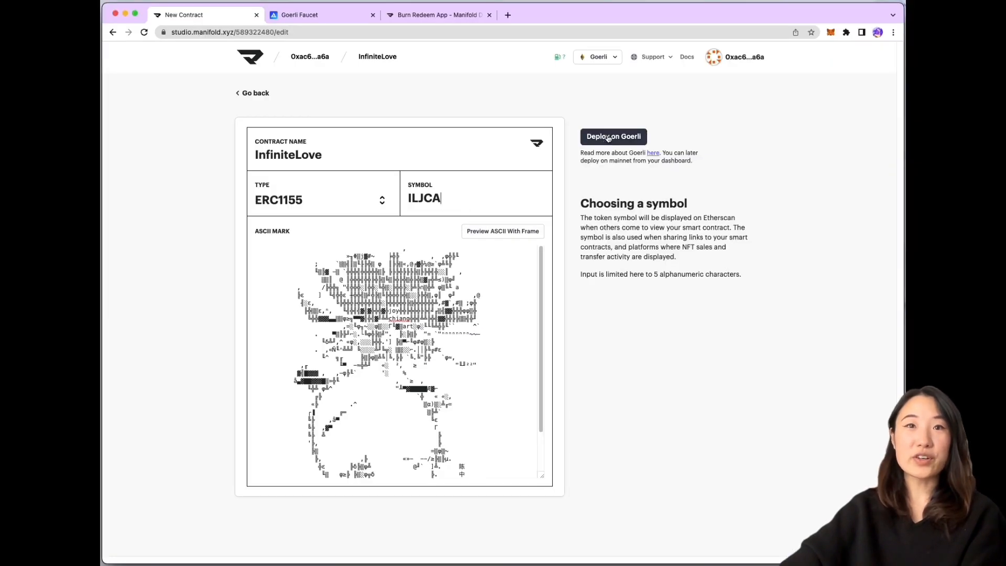
{"action": "left_click", "coordinate": [605, 140]}
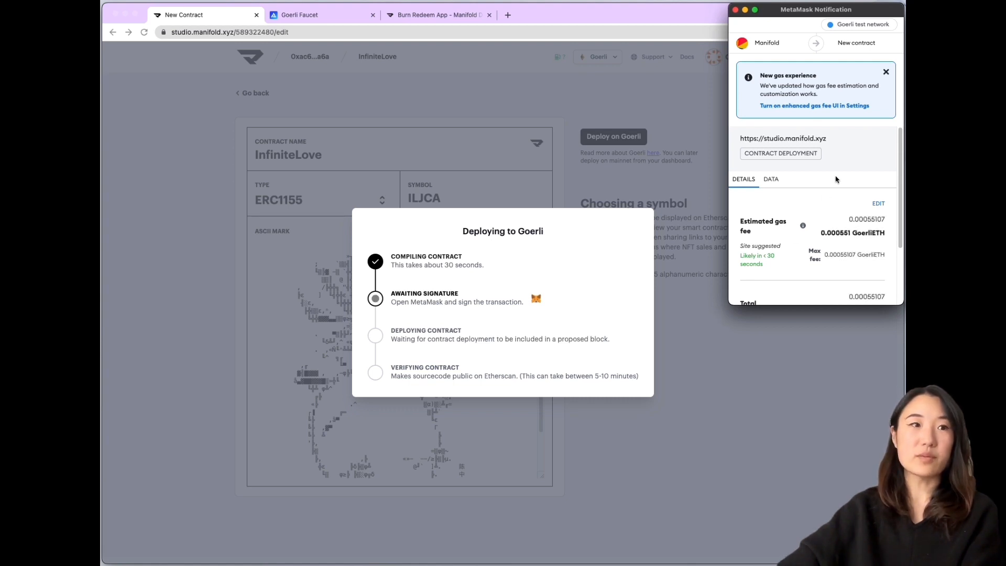
Approve the InfiniteLove contract deployment transaction on Goerli in MetaMask
{"action": "scroll", "coordinate": [837, 179], "scroll_direction": "down", "scroll_amount": 5}
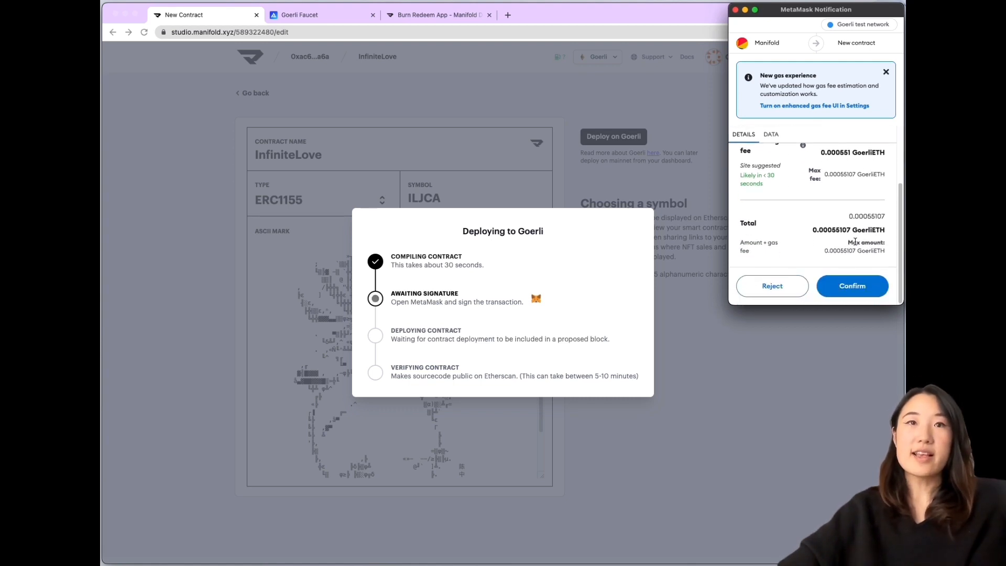
{"action": "left_click", "coordinate": [840, 288]}
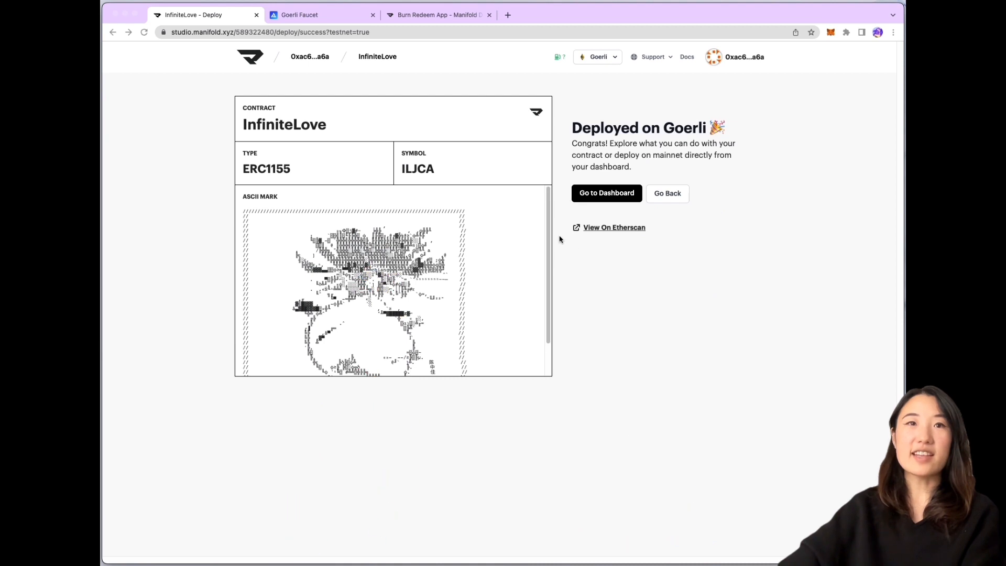
{"action": "scroll", "coordinate": [545, 262], "scroll_direction": "down", "scroll_amount": 2}
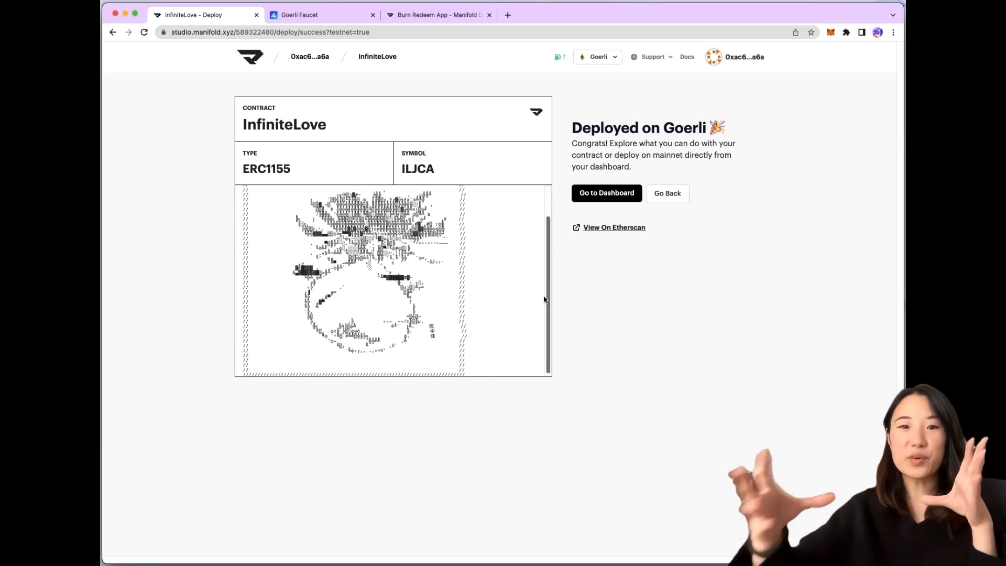
{"action": "scroll", "coordinate": [551, 274], "scroll_direction": "up", "scroll_amount": 1}
From the InfiniteLove dashboard, start creating a new Goerli test token
{"action": "left_click", "coordinate": [591, 194]}
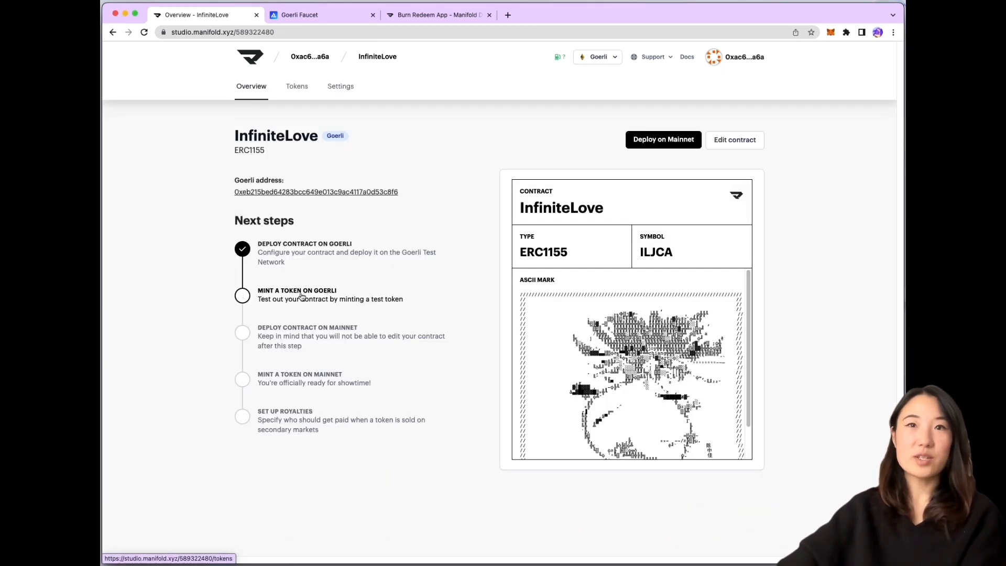
{"action": "left_click", "coordinate": [276, 297]}
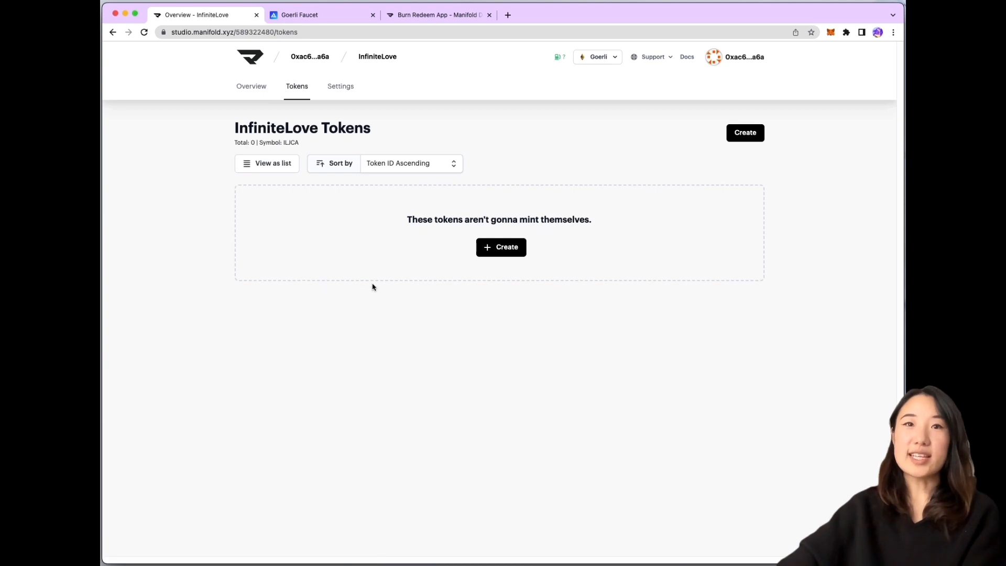
{"action": "left_click", "coordinate": [511, 250]}
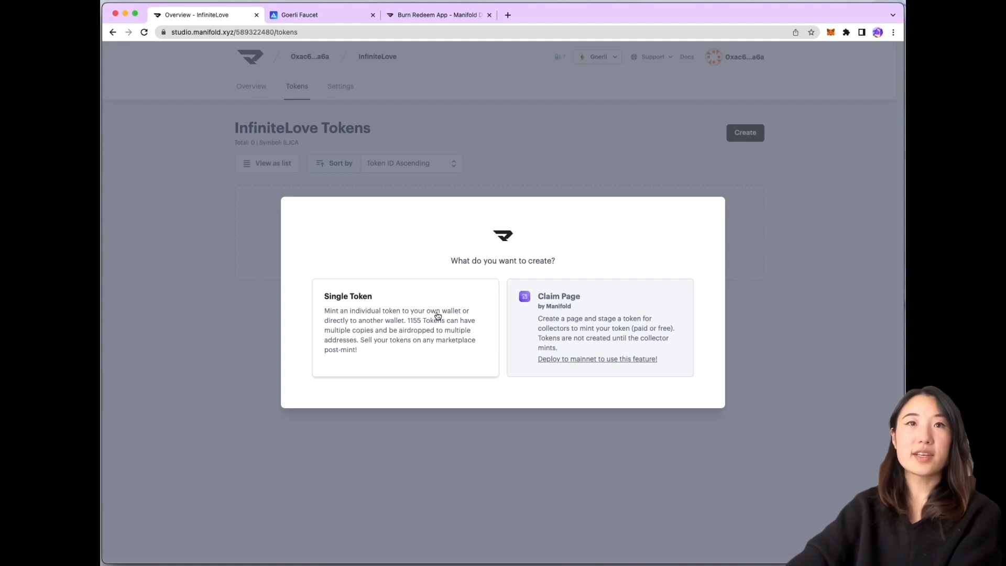
Start a Single Token draft and upload the flower video as its artwork
{"action": "left_click", "coordinate": [437, 316]}
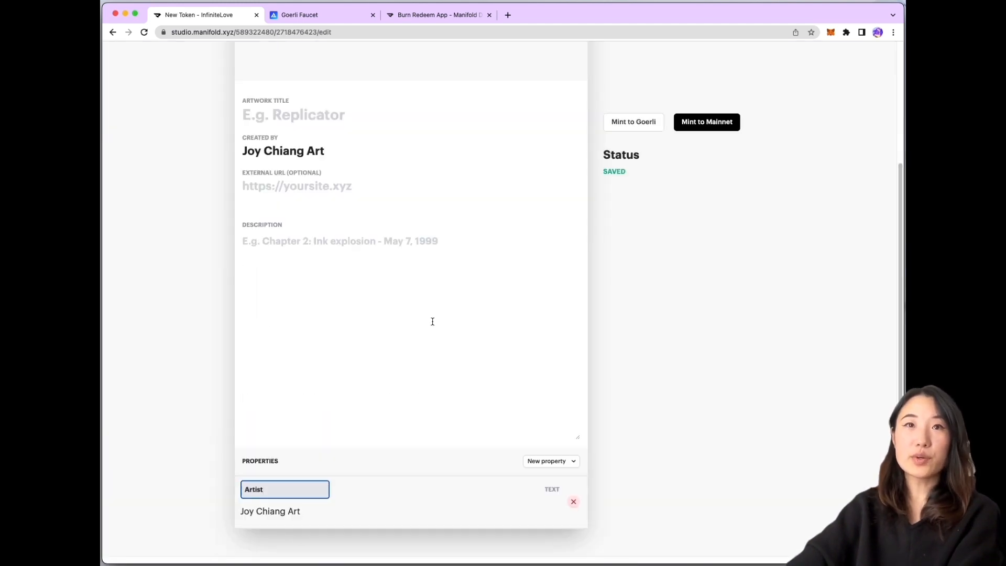
{"action": "left_click", "coordinate": [277, 118]}
{"action": "scroll", "coordinate": [351, 148], "scroll_direction": "up", "scroll_amount": 3}
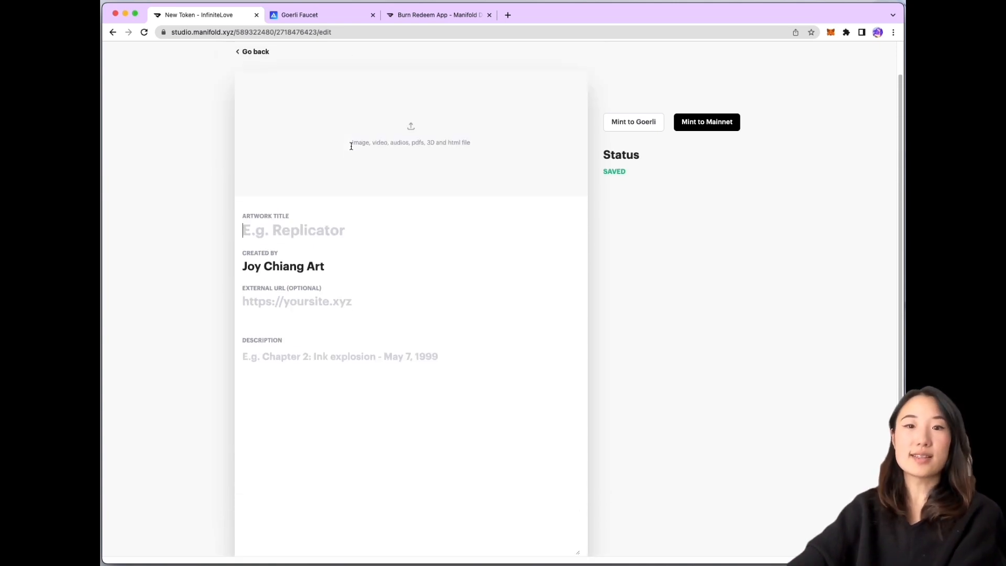
{"action": "left_click", "coordinate": [418, 135]}
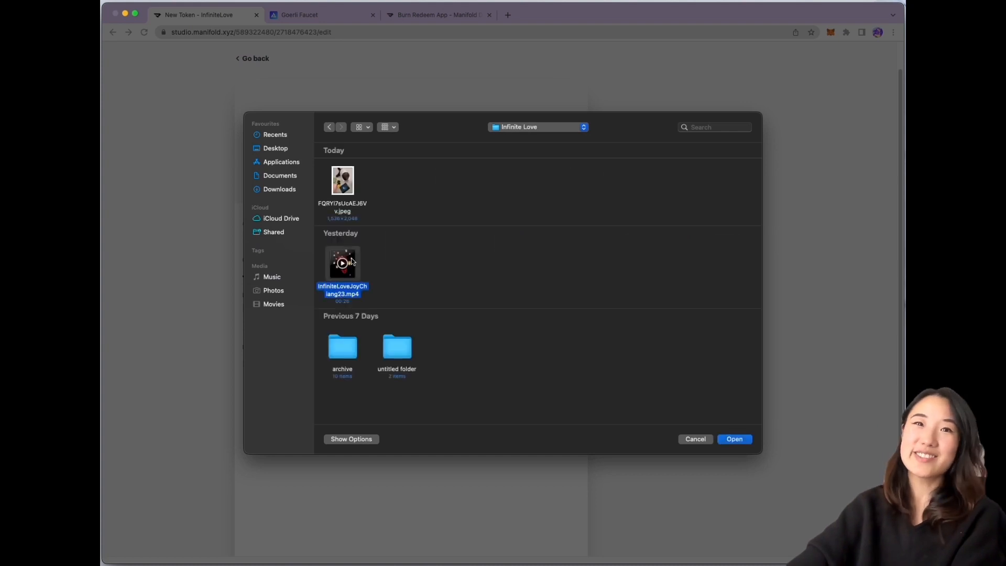
{"action": "double_click", "coordinate": [351, 262]}
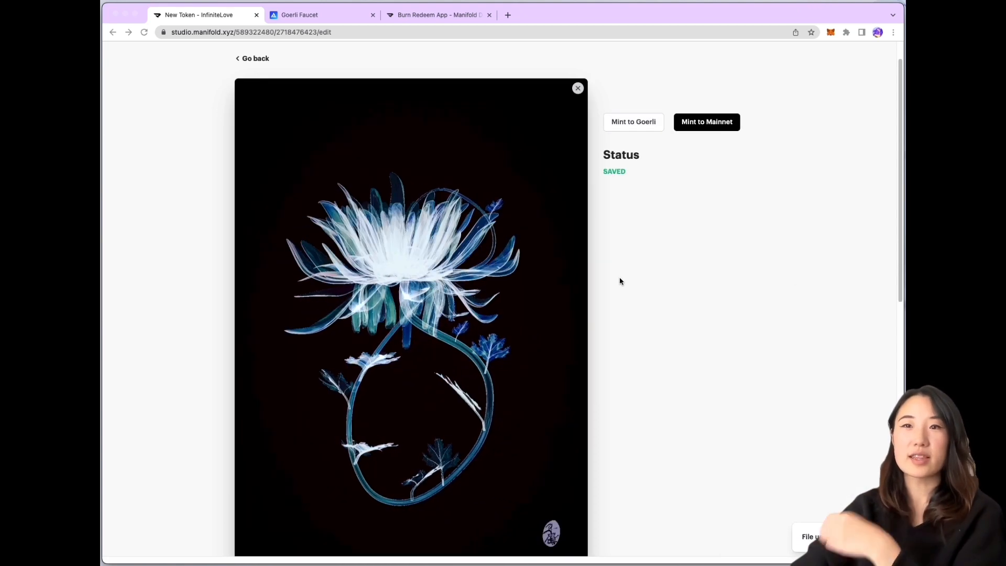
Play the 25-second artwork video preview with sound, then pause it
{"action": "scroll", "coordinate": [553, 435], "scroll_direction": "down", "scroll_amount": 4}
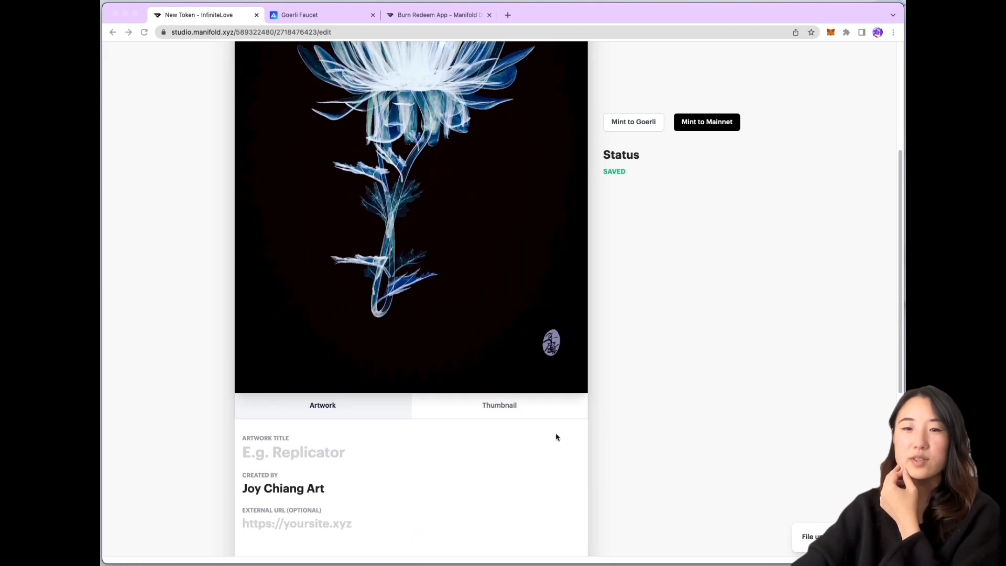
{"action": "scroll", "coordinate": [554, 435], "scroll_direction": "up", "scroll_amount": 2}
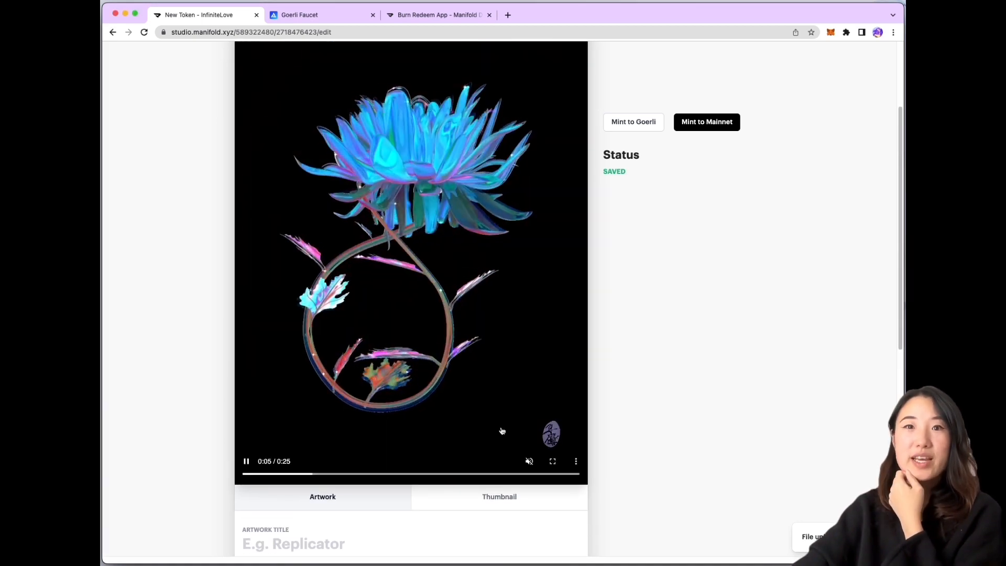
{"action": "left_click", "coordinate": [529, 461]}
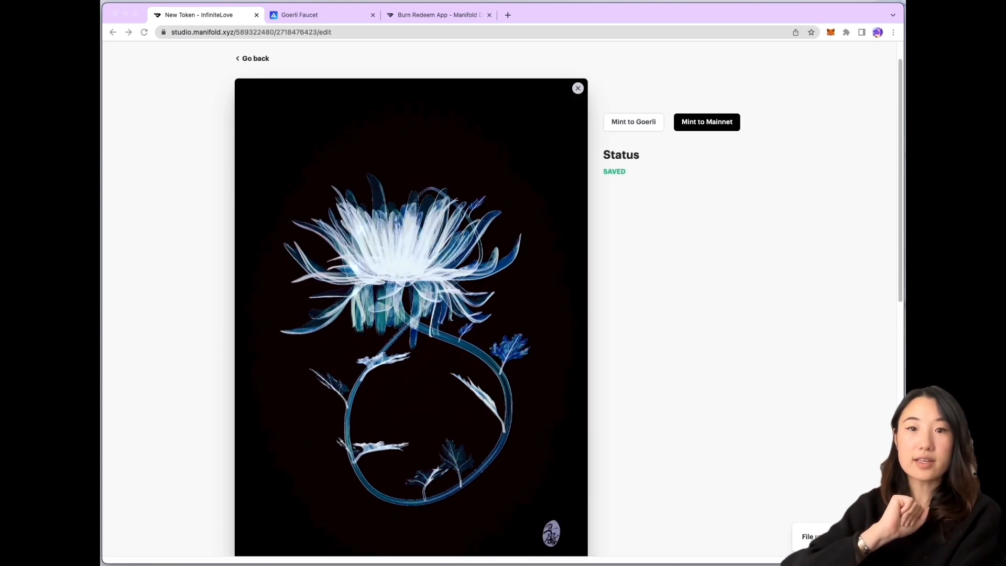
{"action": "scroll", "coordinate": [552, 437], "scroll_direction": "down", "scroll_amount": 4}
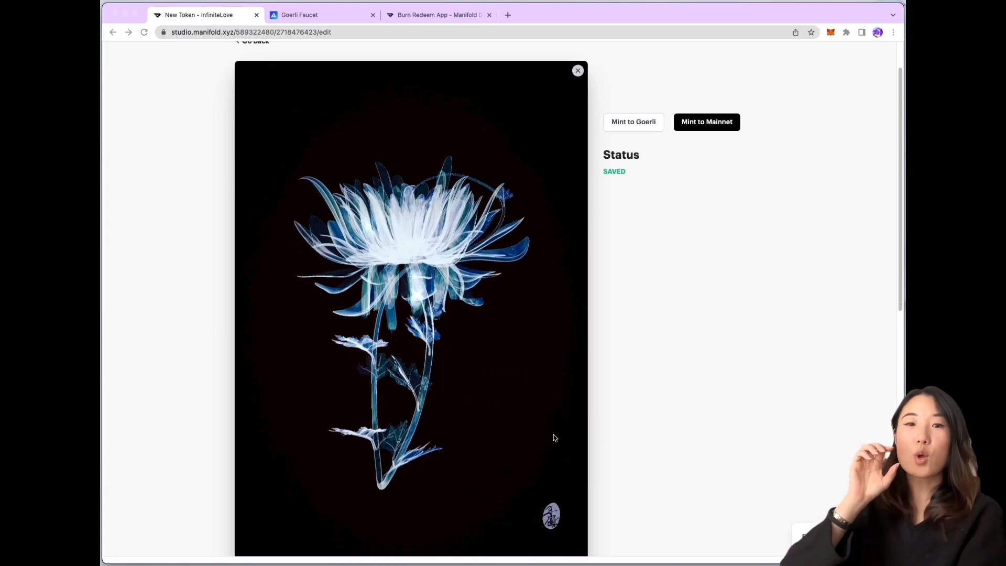
{"action": "scroll", "coordinate": [551, 434], "scroll_direction": "up", "scroll_amount": 2}
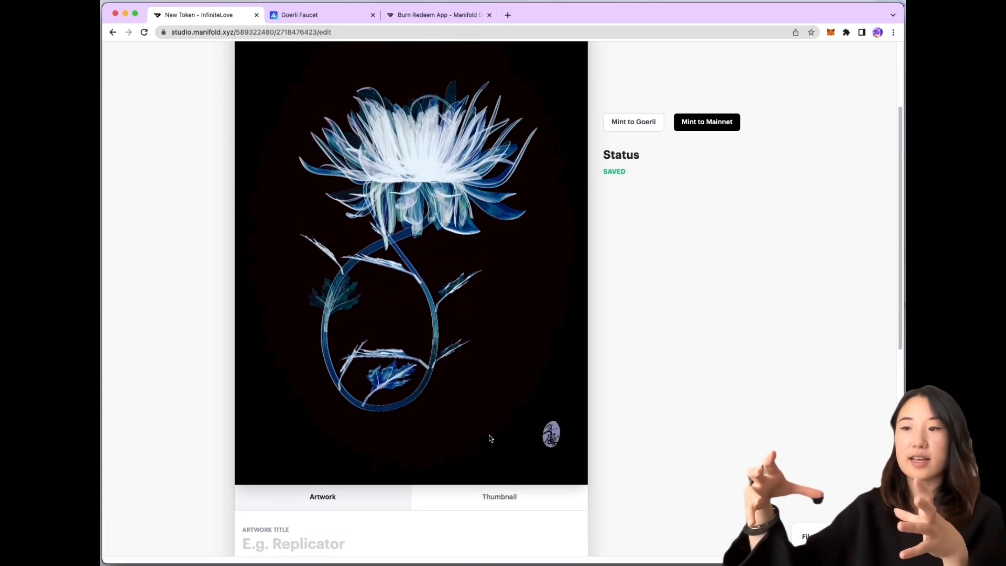
{"action": "left_click", "coordinate": [529, 461]}
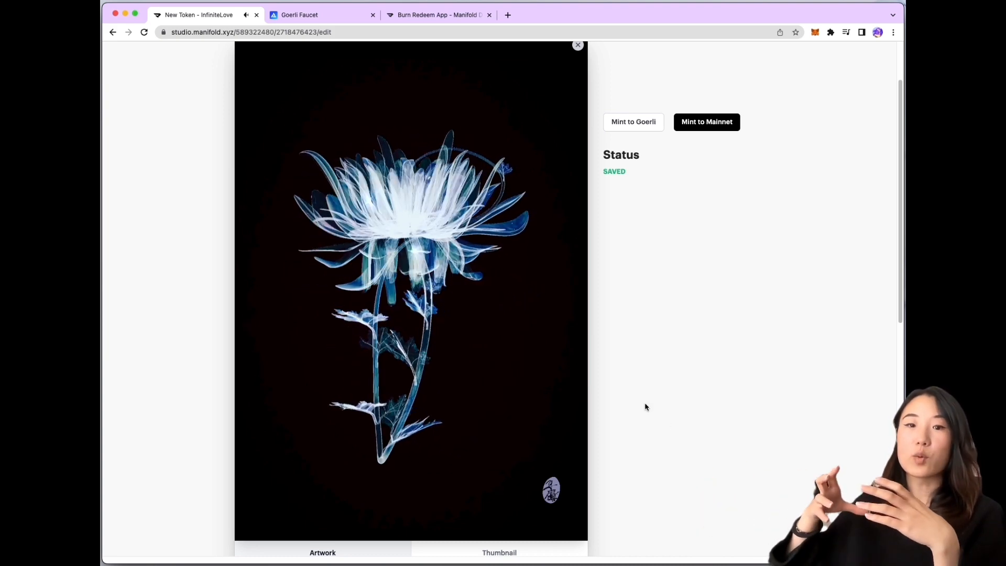
{"action": "scroll", "coordinate": [545, 327], "scroll_direction": "down", "scroll_amount": 1}
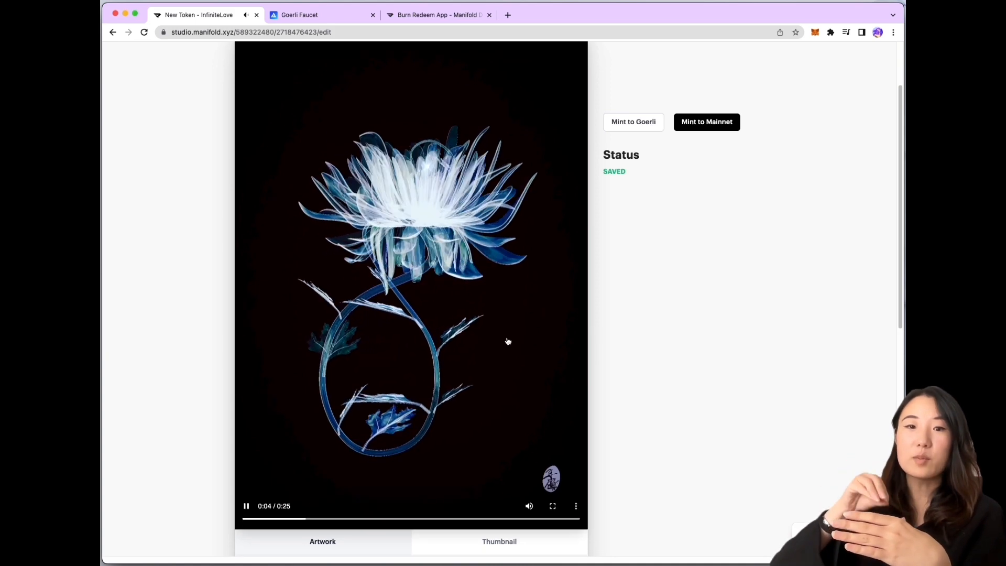
{"action": "left_click", "coordinate": [246, 505]}
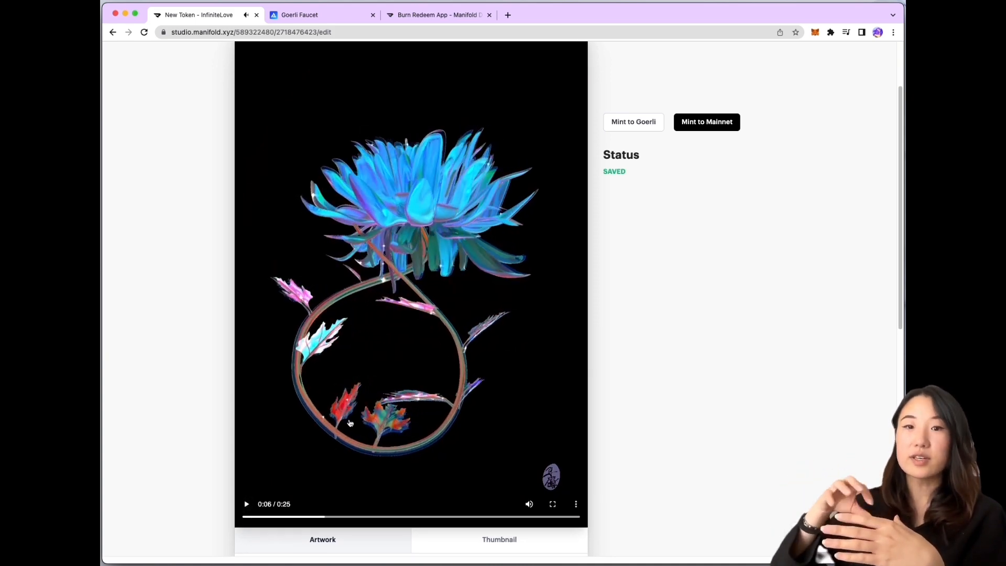
{"action": "scroll", "coordinate": [372, 413], "scroll_direction": "down", "scroll_amount": 10}
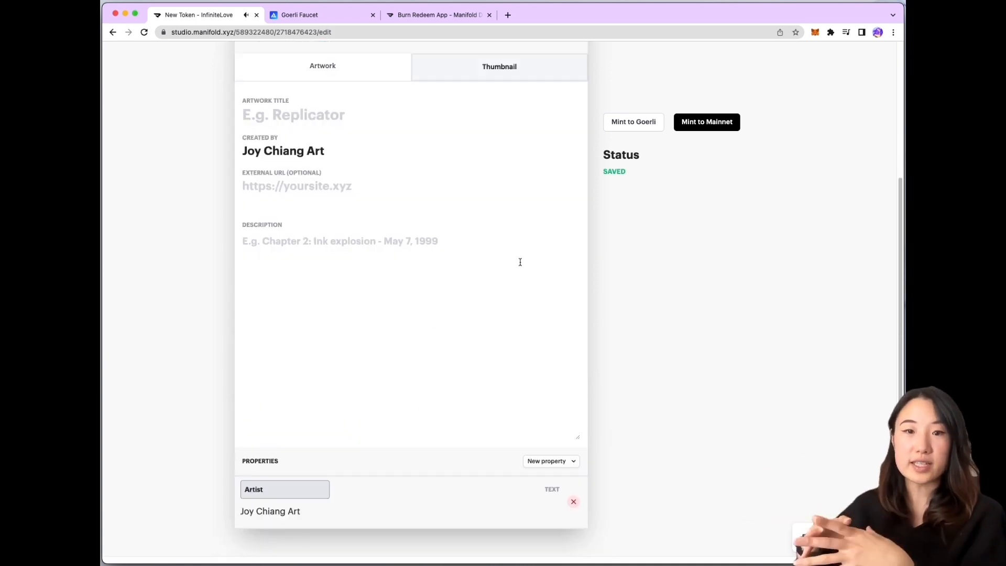
Upload InfiniteLoveThumbnail.jpeg from the archive folder as the token's thumbnail image
{"action": "scroll", "coordinate": [519, 261], "scroll_direction": "up", "scroll_amount": 5}
{"action": "left_click", "coordinate": [393, 182]}
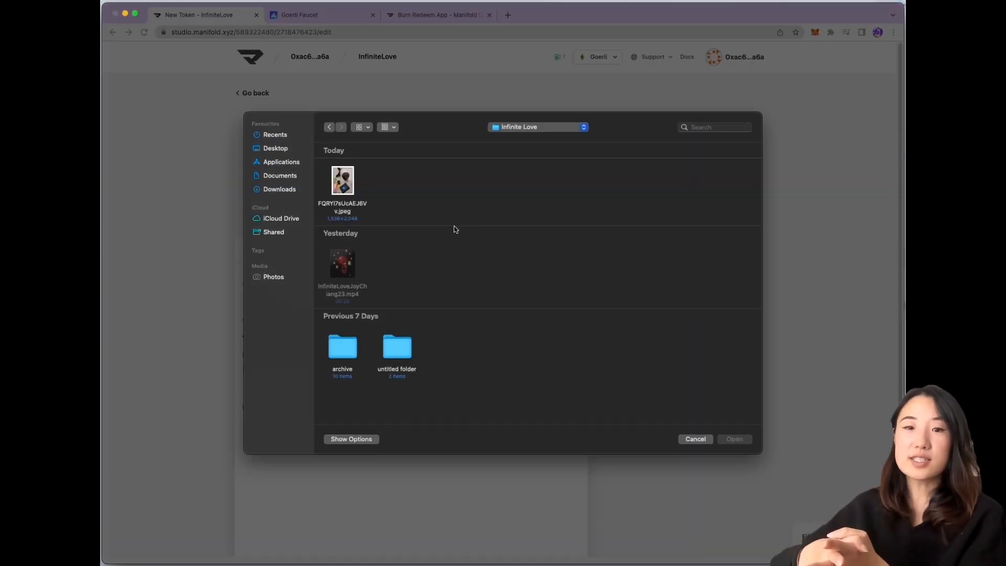
{"action": "double_click", "coordinate": [353, 349]}
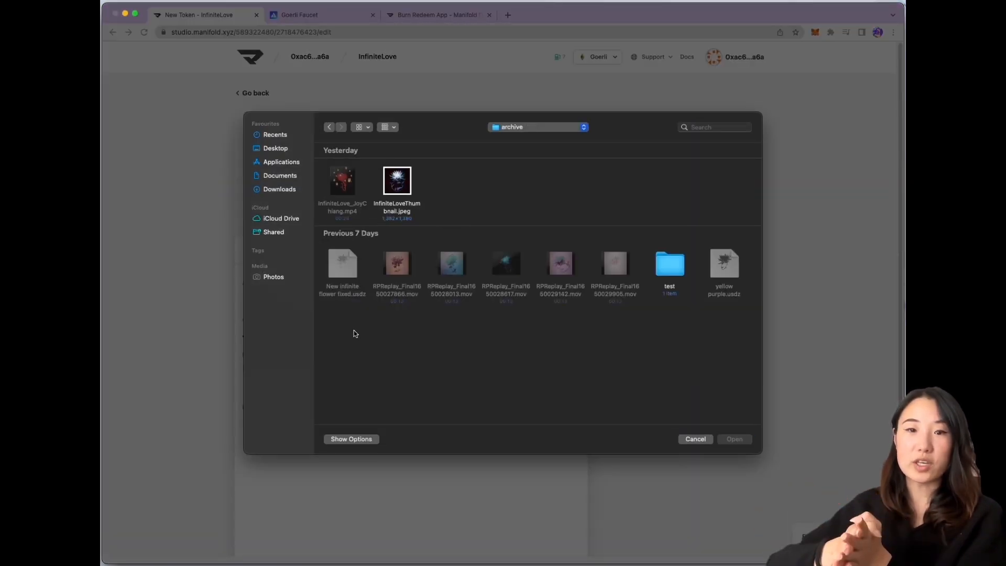
{"action": "double_click", "coordinate": [408, 180]}
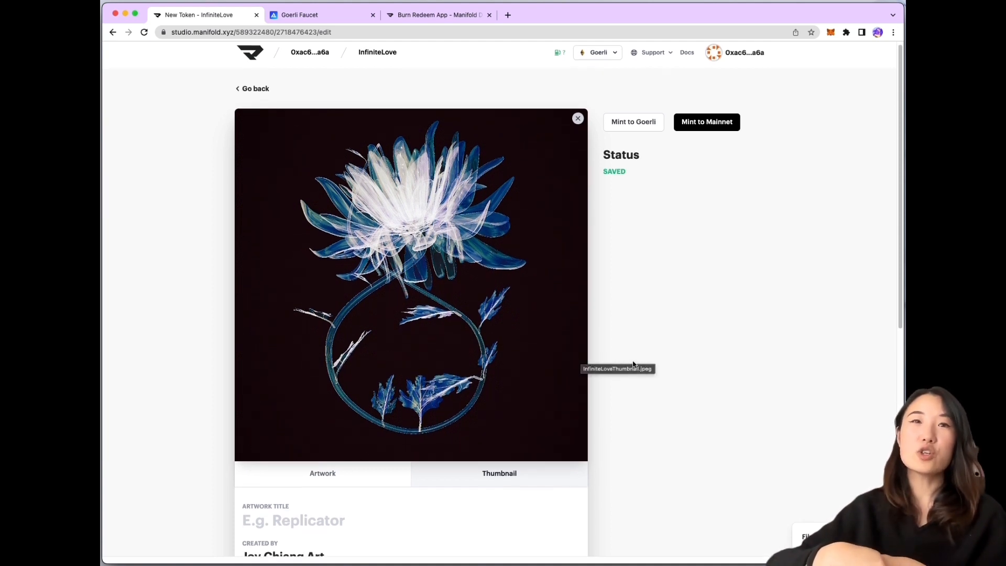
{"action": "scroll", "coordinate": [635, 364], "scroll_direction": "down", "scroll_amount": 3}
Enter the token title 'Infinite Love' and the artist's website URL
{"action": "scroll", "coordinate": [636, 364], "scroll_direction": "down", "scroll_amount": 10}
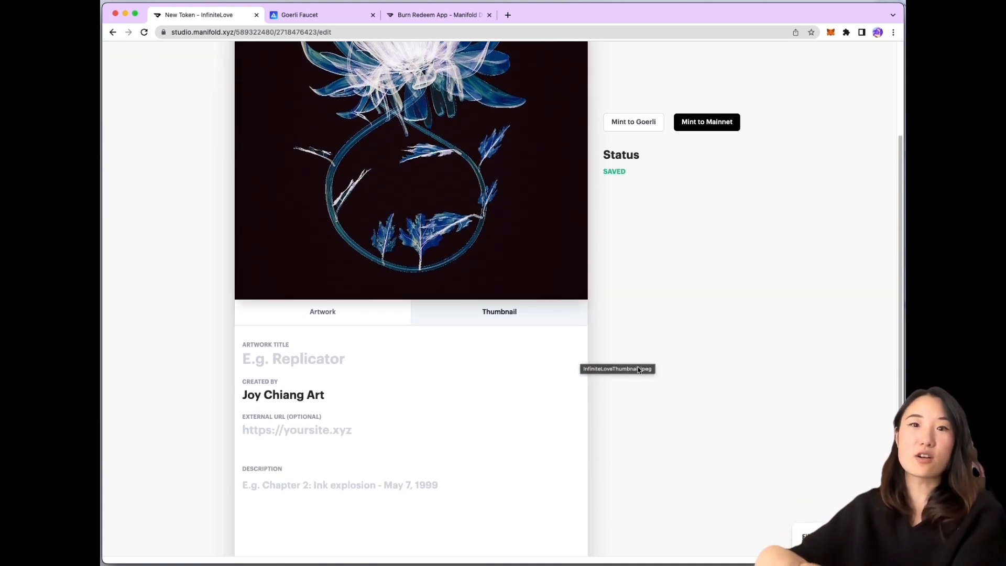
{"action": "scroll", "coordinate": [634, 367], "scroll_direction": "down", "scroll_amount": 1}
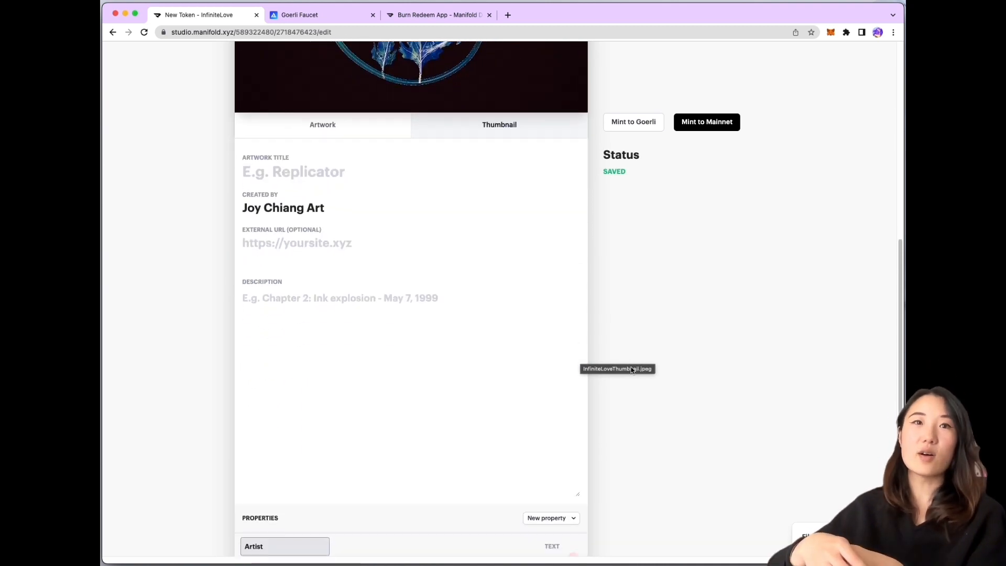
{"action": "left_click", "coordinate": [320, 179]}
{"action": "type", "text": "I"}
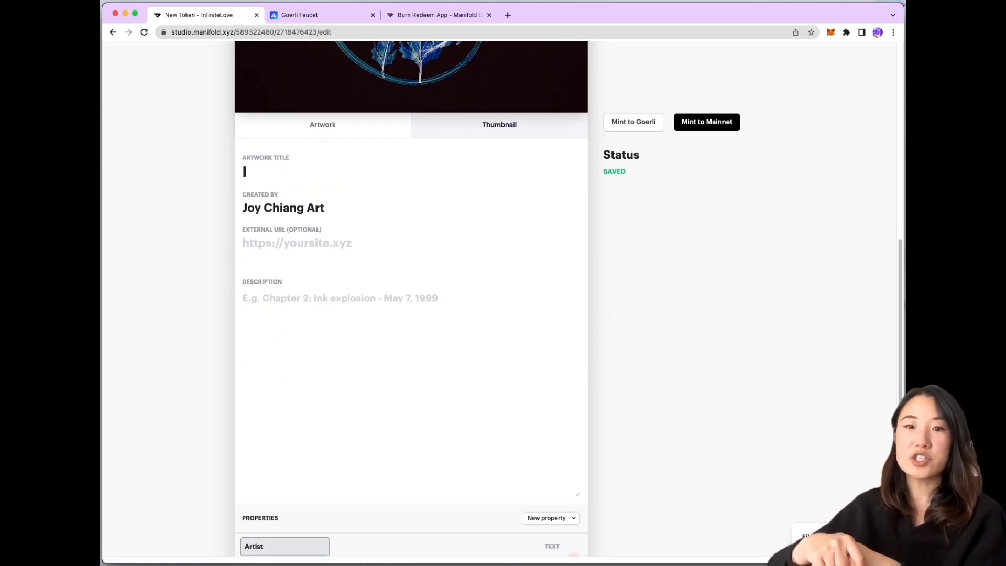
{"action": "type", "text": "n"}
{"action": "key", "text": "BackSpace"}
{"action": "key", "text": "BackSpace"}
{"action": "type", "text": "Inf"}
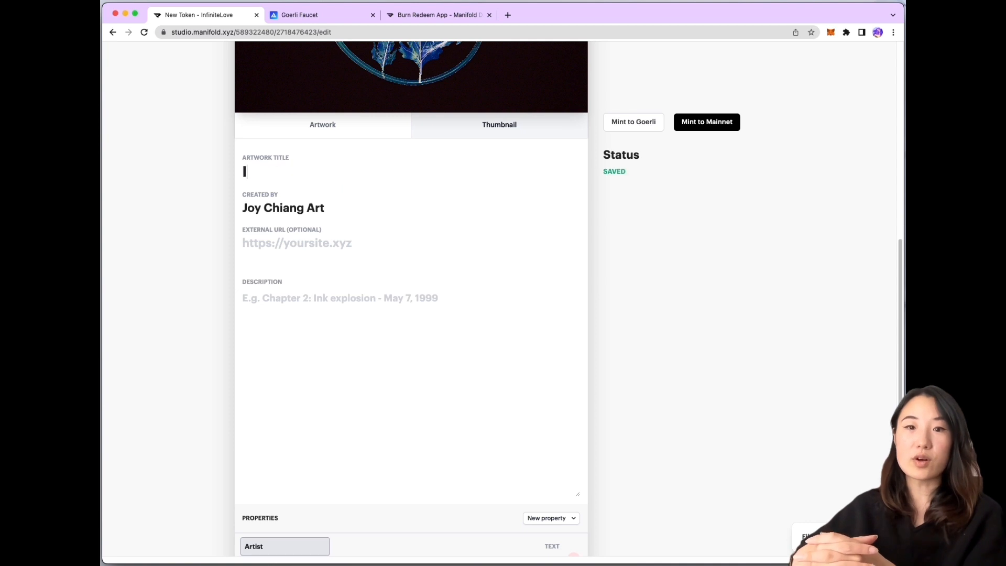
{"action": "type", "text": "inite L"}
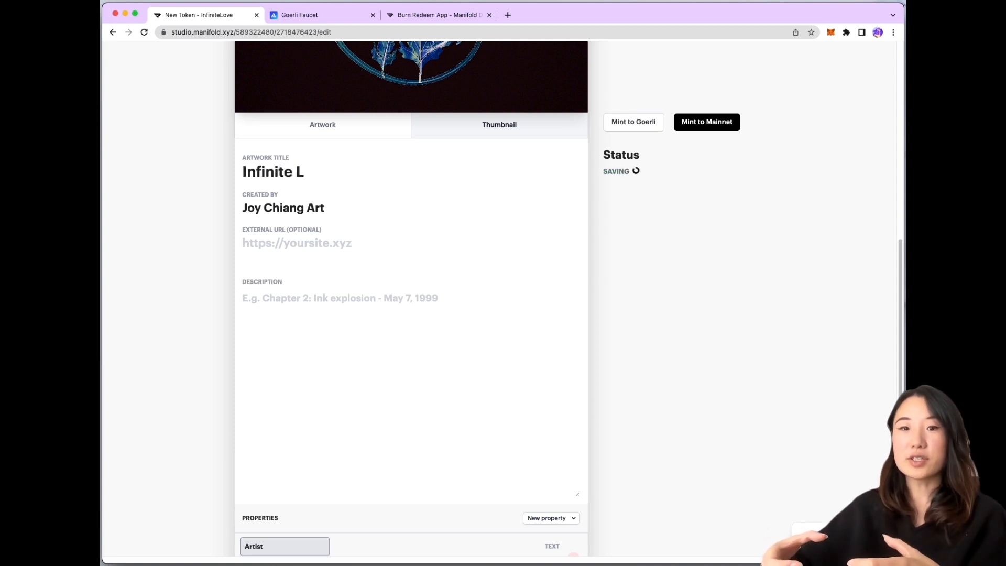
{"action": "type", "text": "ove"}
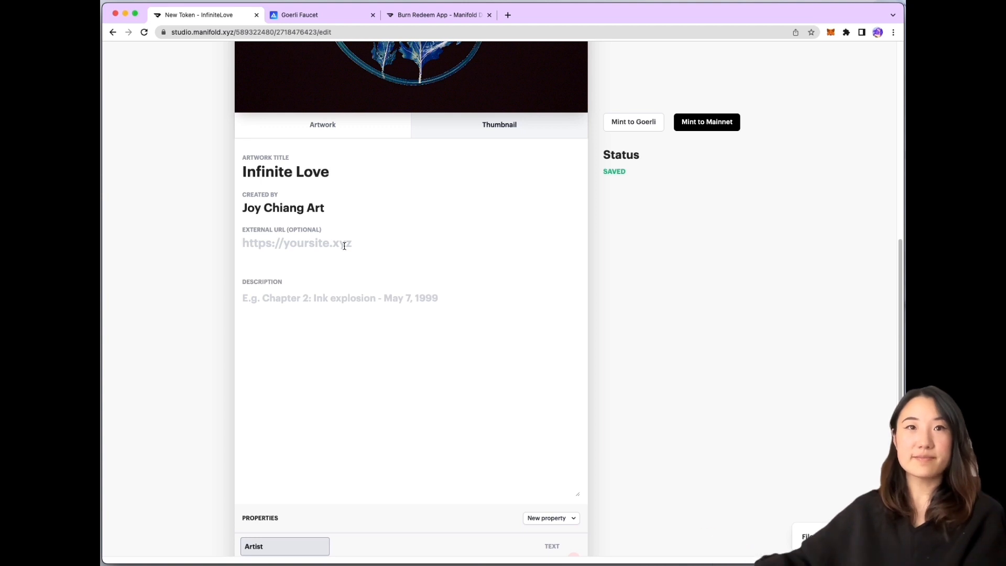
{"action": "type", "text": "j"}
{"action": "type", "text": "w"}
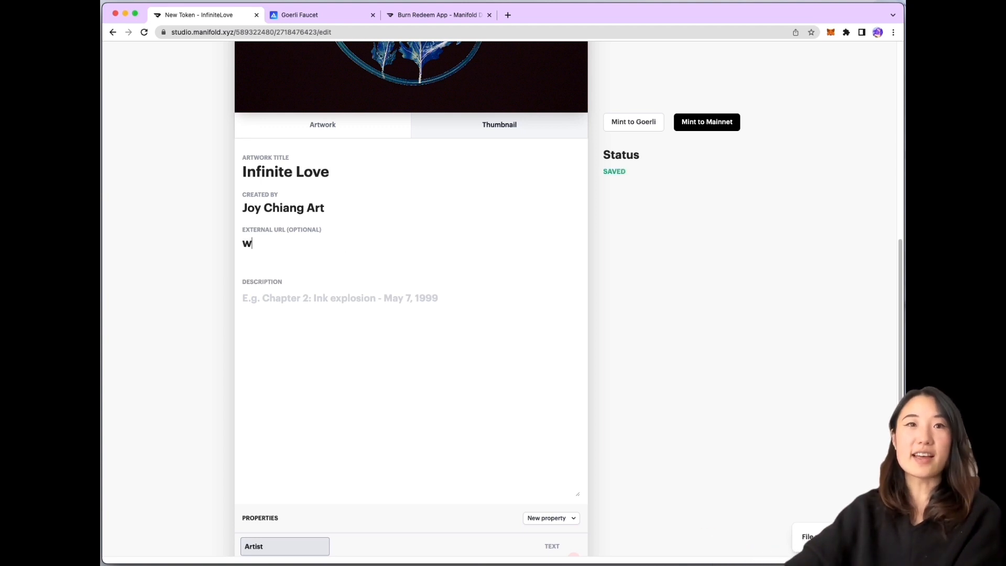
{"action": "type", "text": "ww.joychiang.com"}
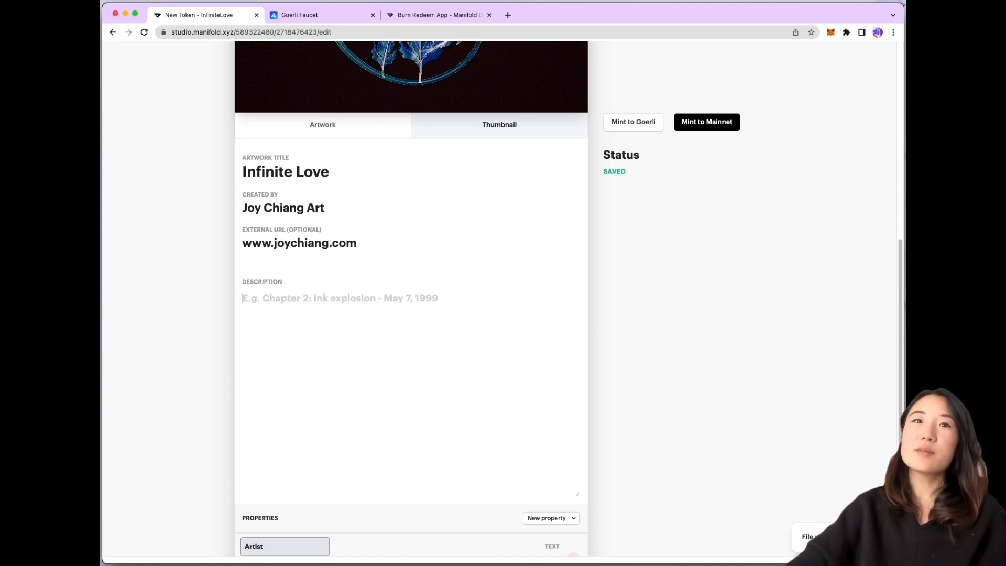
Paste the prepared description about maternal love and chrysanthemums into the Description field
{"action": "key", "text": "super+Tab"}
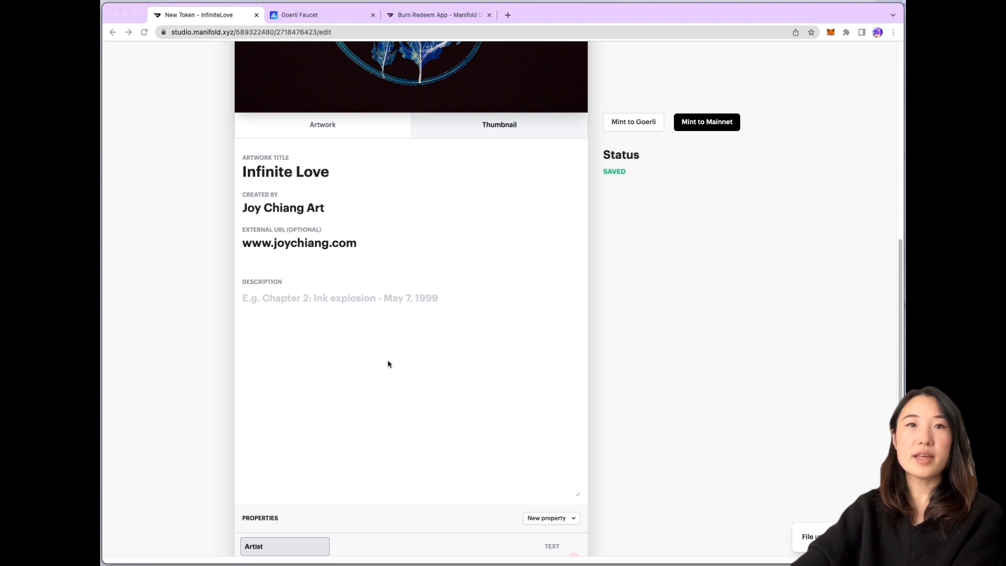
{"action": "left_click", "coordinate": [335, 330]}
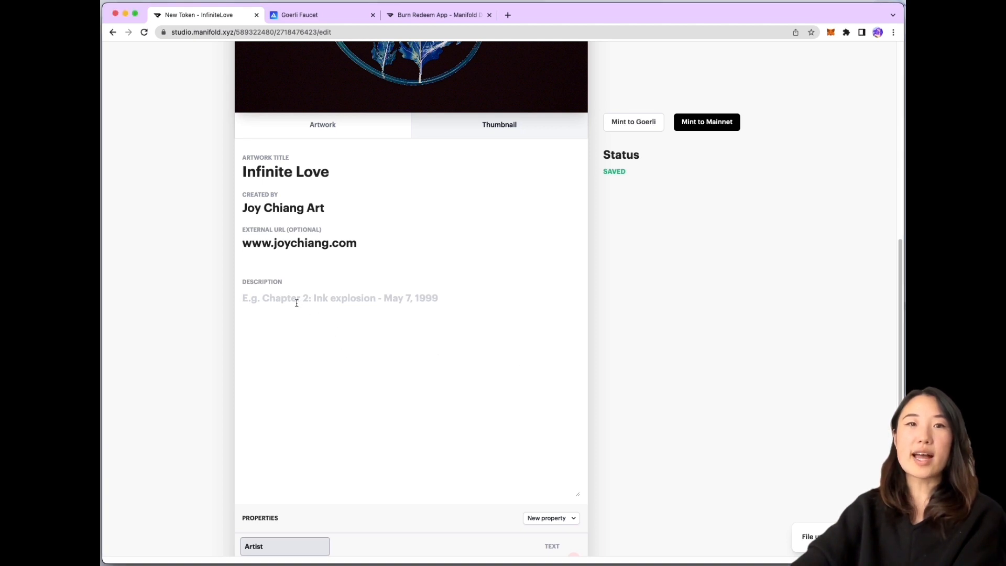
{"action": "type", "text": "This artwork is my effort to tell a timeless story of the infinite love and bond between mother and child. The use of chrysanthemums is a nod to my heritage symbolic of longevity and devotion in Chinese culture. I incorporated 4 different variations of the flower as it passes through the seasons as a reminder of how short of time we have with our loved ones’ earth side, but the ever-evolving nature and relationship we have is so special. This artwork was the first digital piece i ever created when learning about web3 and digital art, I was hugely inspired by the memories of my grandma and a tribute to the enduring impact of maternal love and the bond that connects generations."}
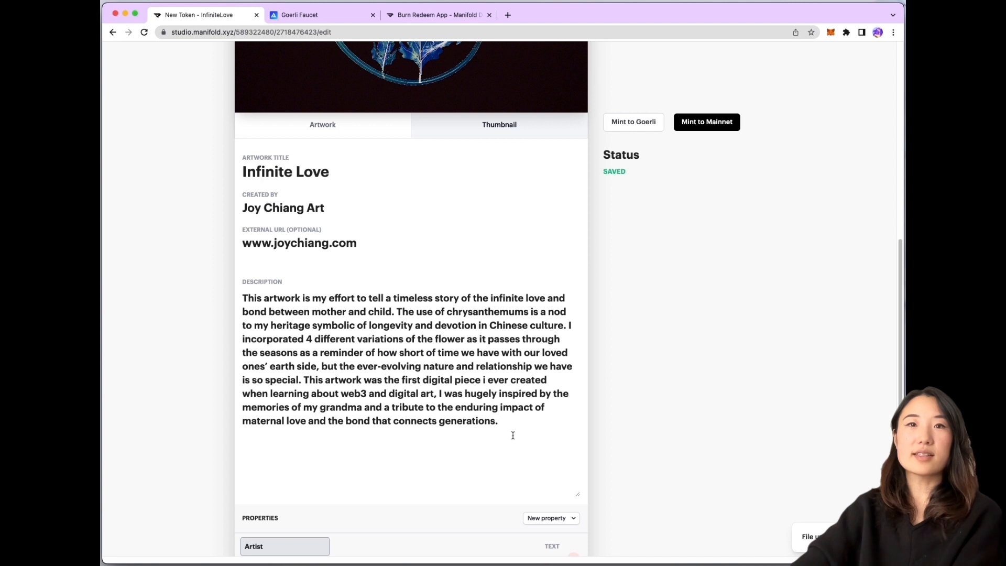
{"action": "scroll", "coordinate": [513, 435], "scroll_direction": "down", "scroll_amount": 2}
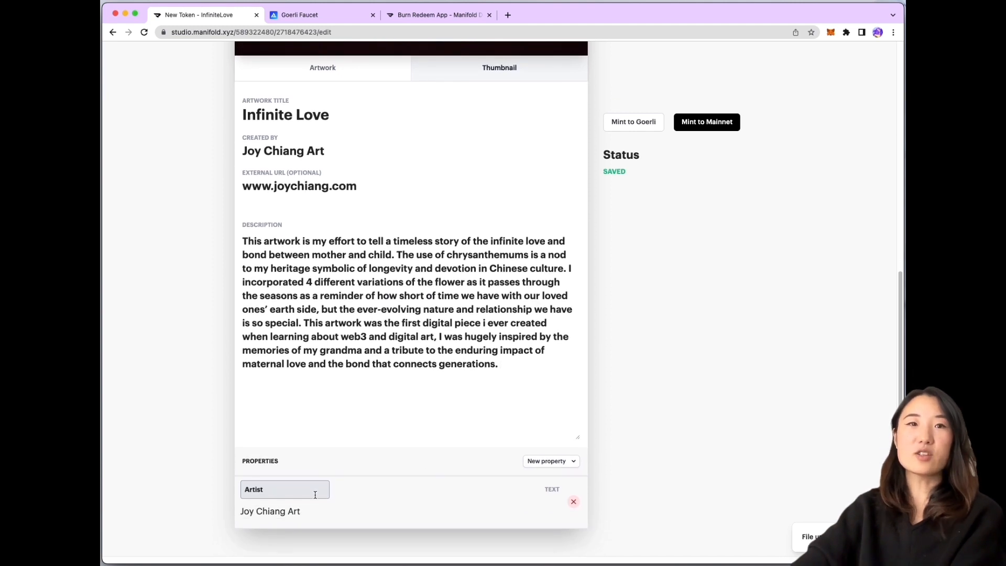
Add a text property named Floral with the value Chrysanthemums below Artist
{"action": "left_click", "coordinate": [568, 463]}
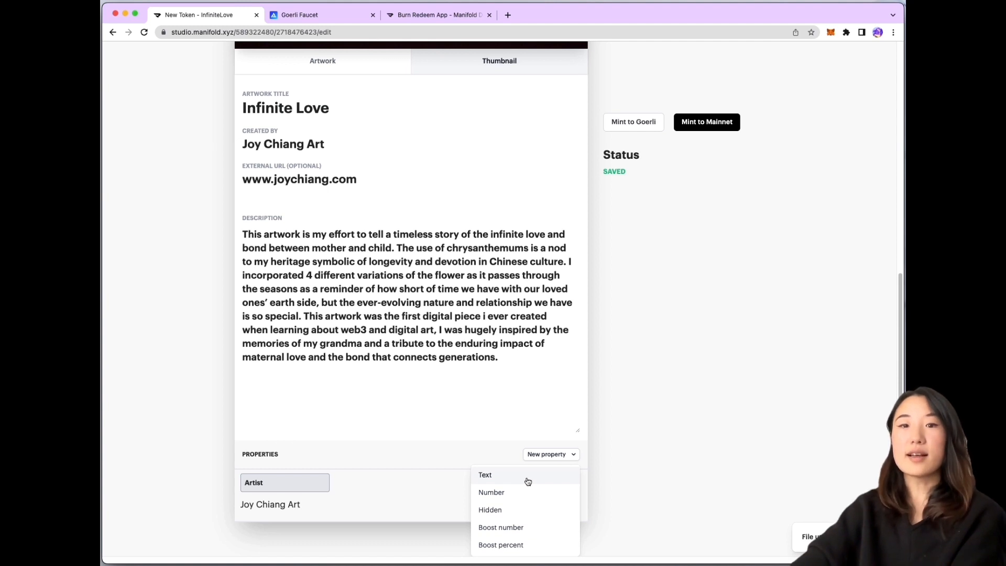
{"action": "left_click", "coordinate": [528, 481]}
{"action": "scroll", "coordinate": [547, 443], "scroll_direction": "down", "scroll_amount": 2}
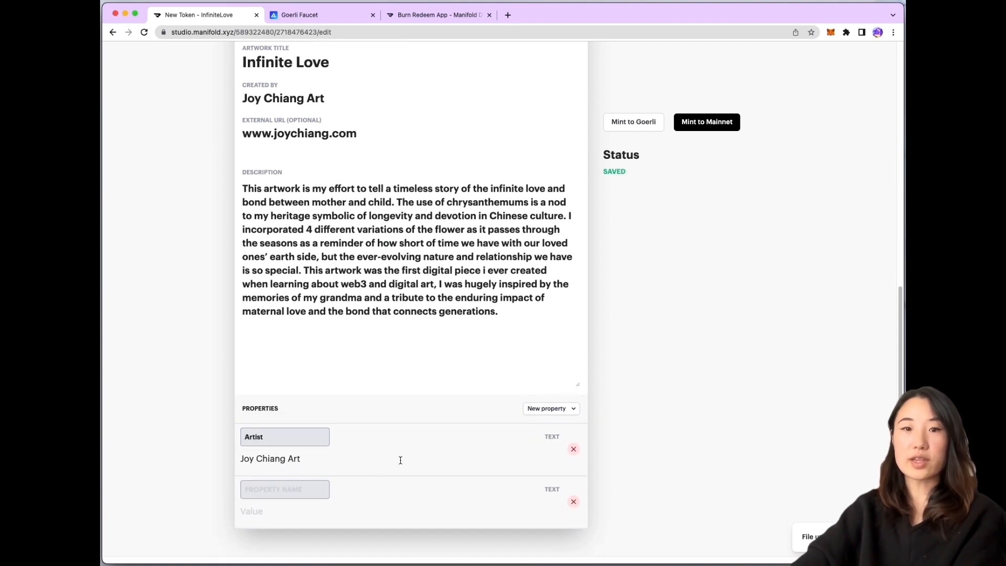
{"action": "left_click", "coordinate": [314, 498]}
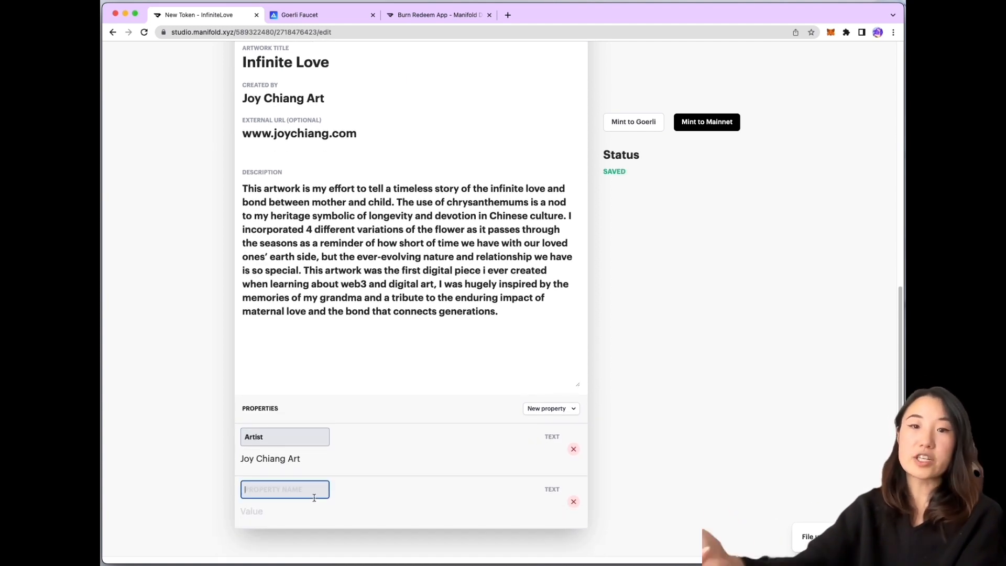
{"action": "type", "text": "Flora"}
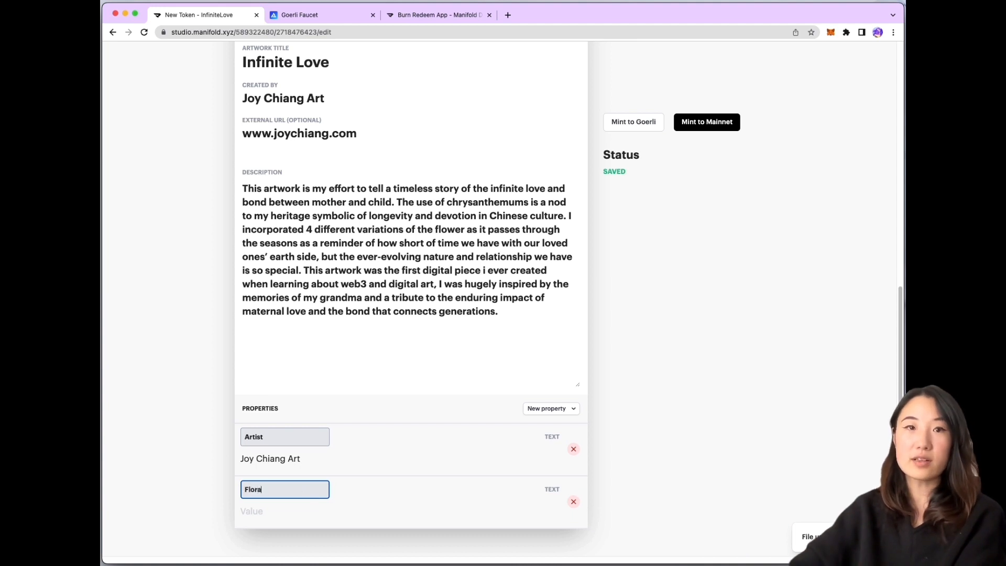
{"action": "type", "text": "l"}
{"action": "left_click", "coordinate": [270, 513]}
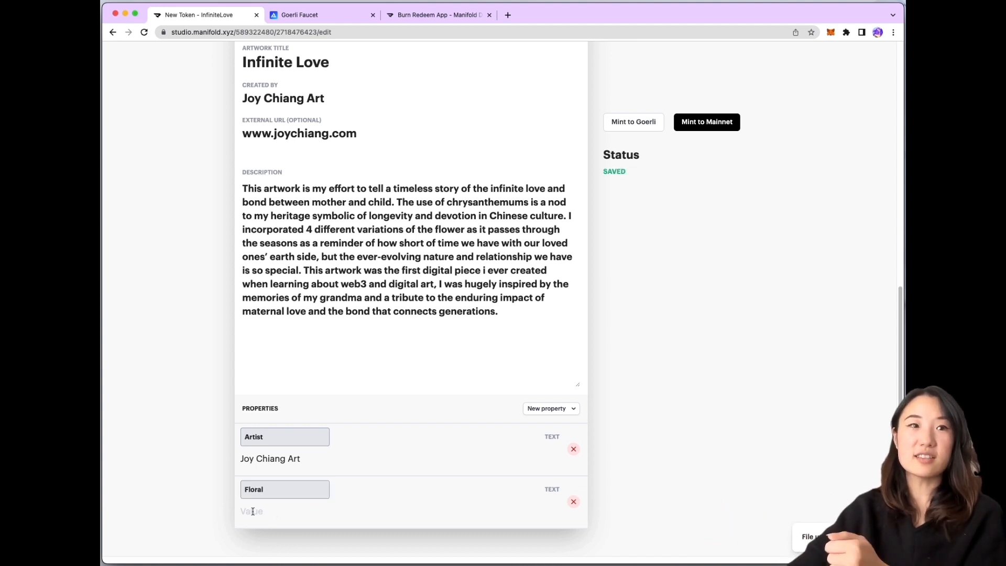
{"action": "left_click", "coordinate": [253, 511]}
{"action": "type", "text": "C"}
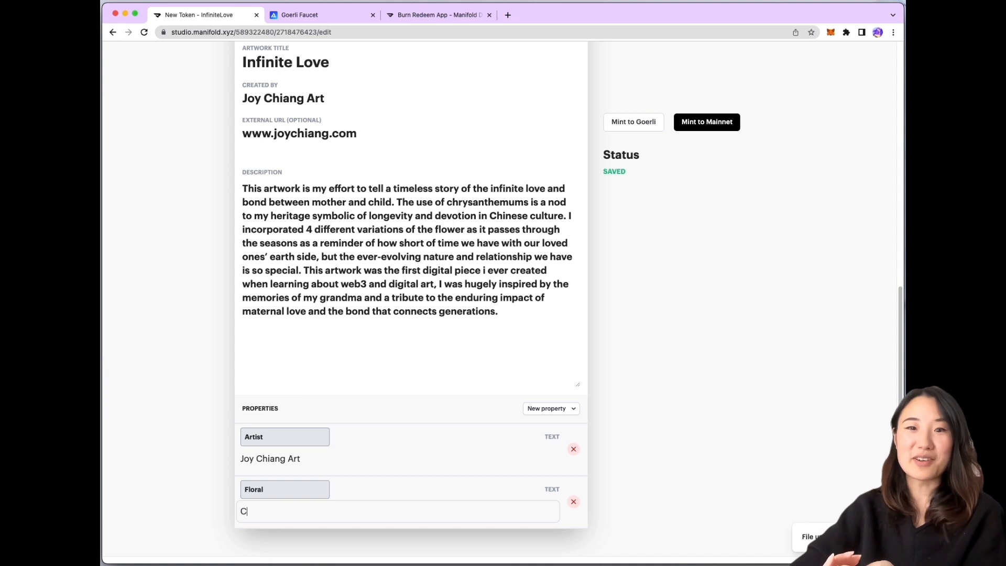
{"action": "type", "text": "hrysant"}
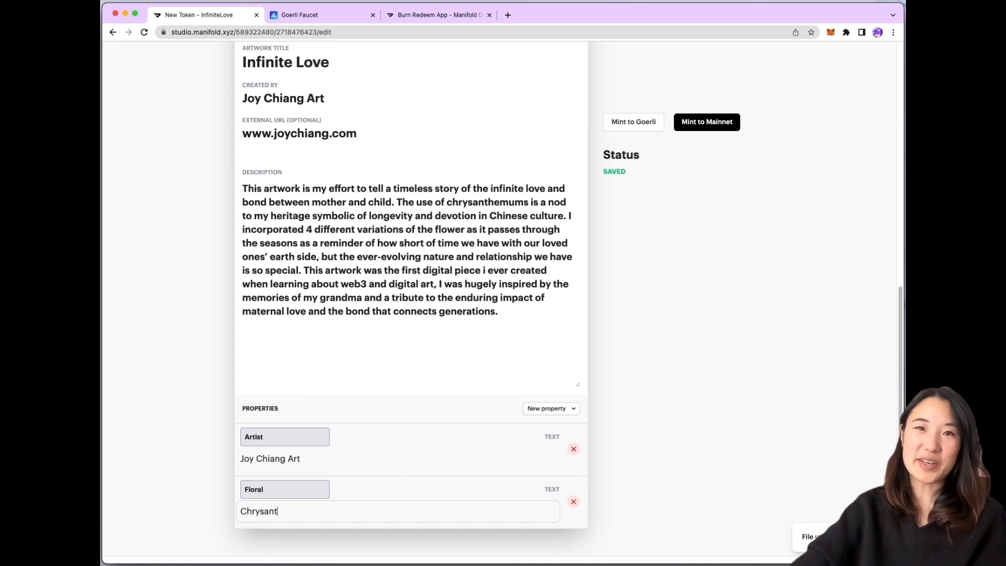
{"action": "type", "text": "hemums"}
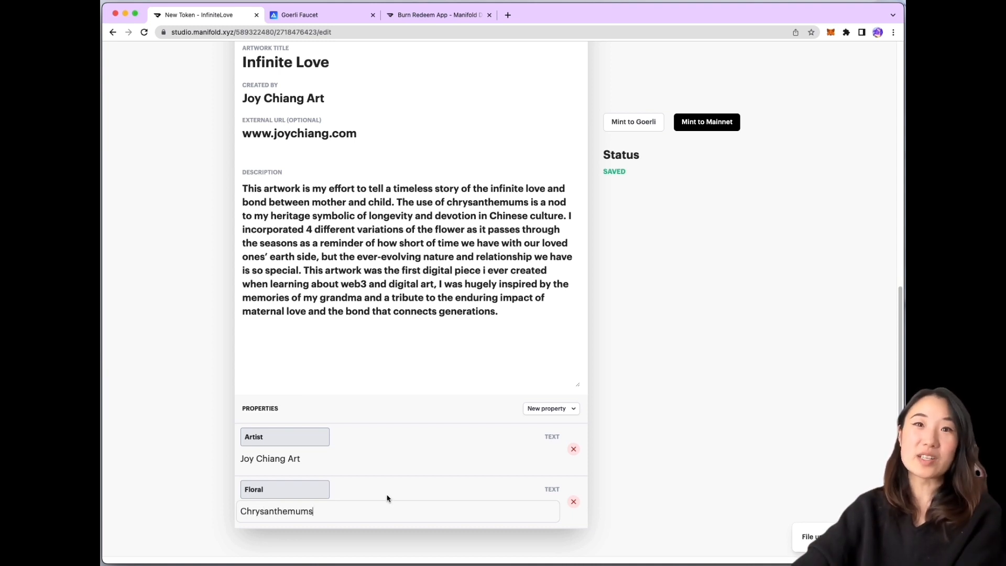
{"action": "left_click", "coordinate": [597, 357]}
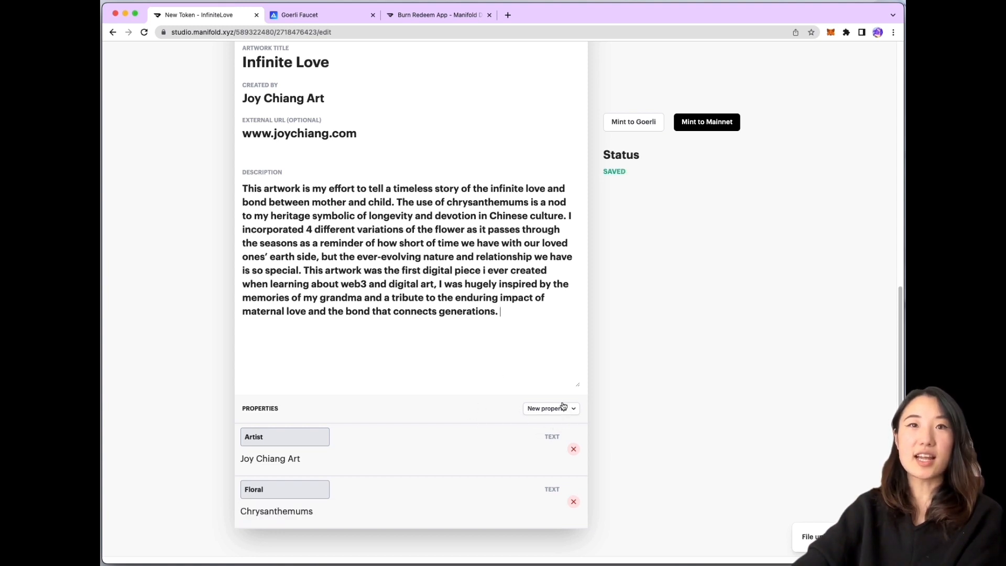
{"action": "scroll", "coordinate": [542, 391], "scroll_direction": "up", "scroll_amount": 1}
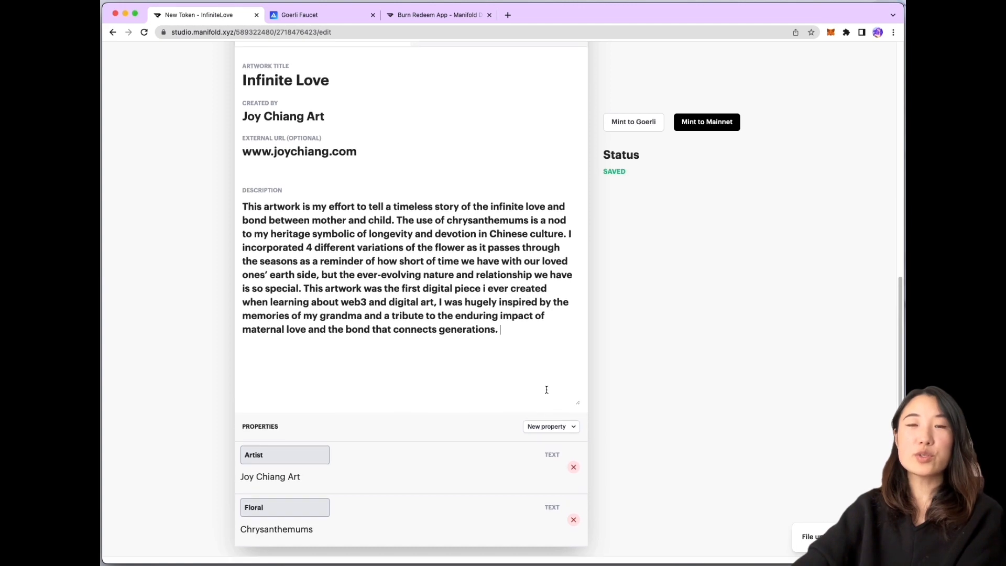
{"action": "scroll", "coordinate": [555, 400], "scroll_direction": "down", "scroll_amount": 1}
{"action": "scroll", "coordinate": [556, 400], "scroll_direction": "up", "scroll_amount": 1}
{"action": "scroll", "coordinate": [556, 400], "scroll_direction": "up", "scroll_amount": 6}
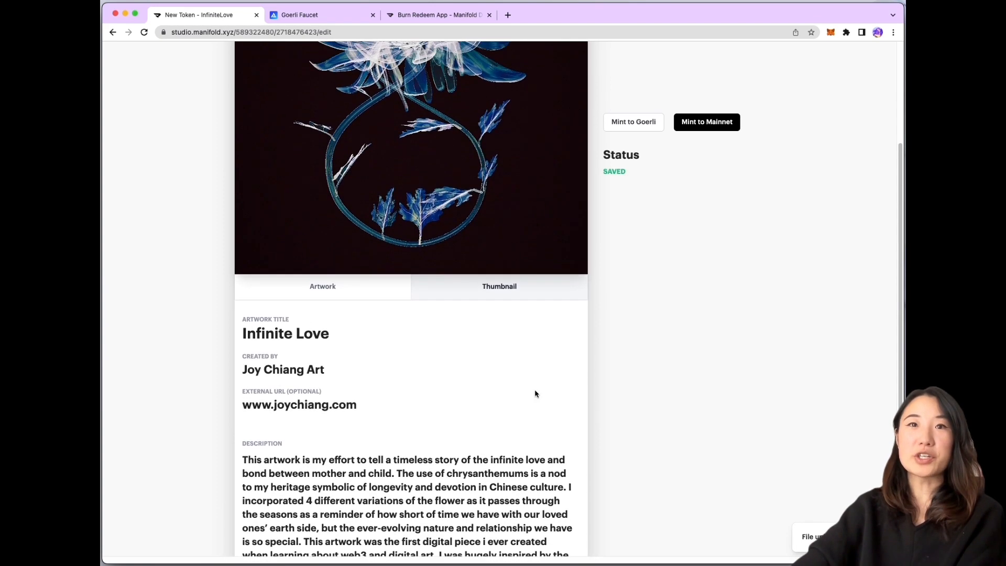
{"action": "scroll", "coordinate": [536, 393], "scroll_direction": "down", "scroll_amount": 6}
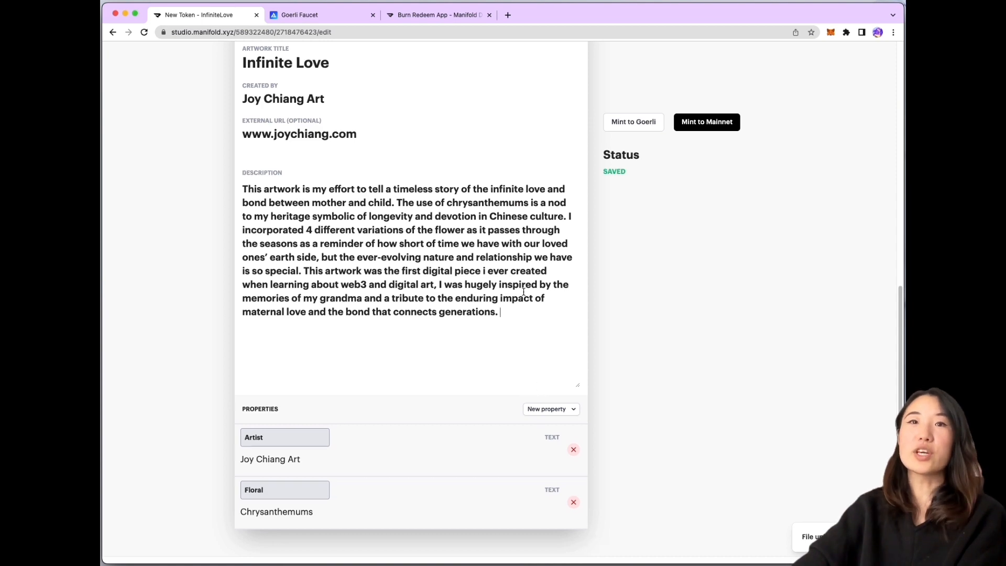
{"action": "scroll", "coordinate": [523, 292], "scroll_direction": "up", "scroll_amount": 10}
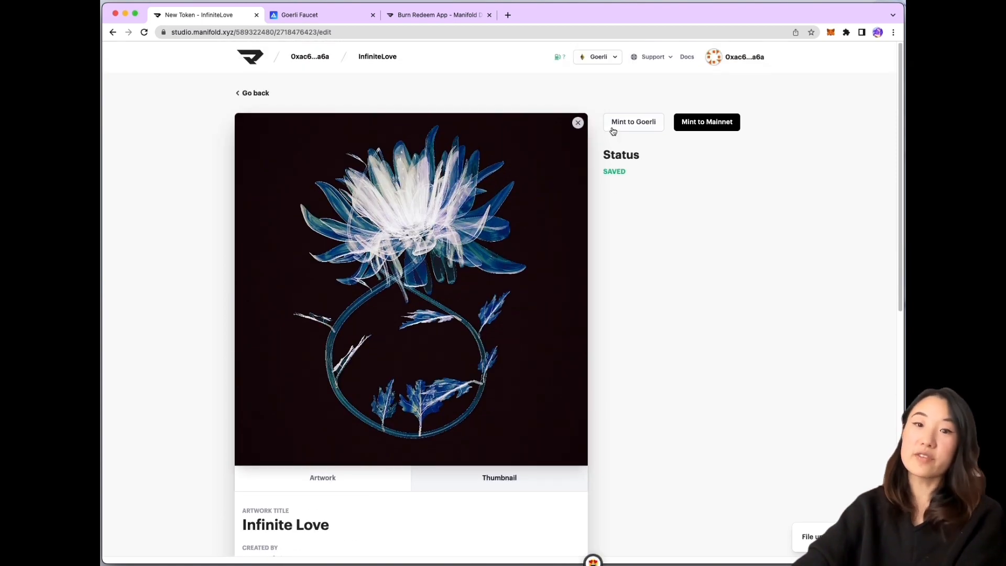
Mint 2 editions of Infinite Love to your own wallet on Goerli, confirming in MetaMask
{"action": "left_click", "coordinate": [612, 129]}
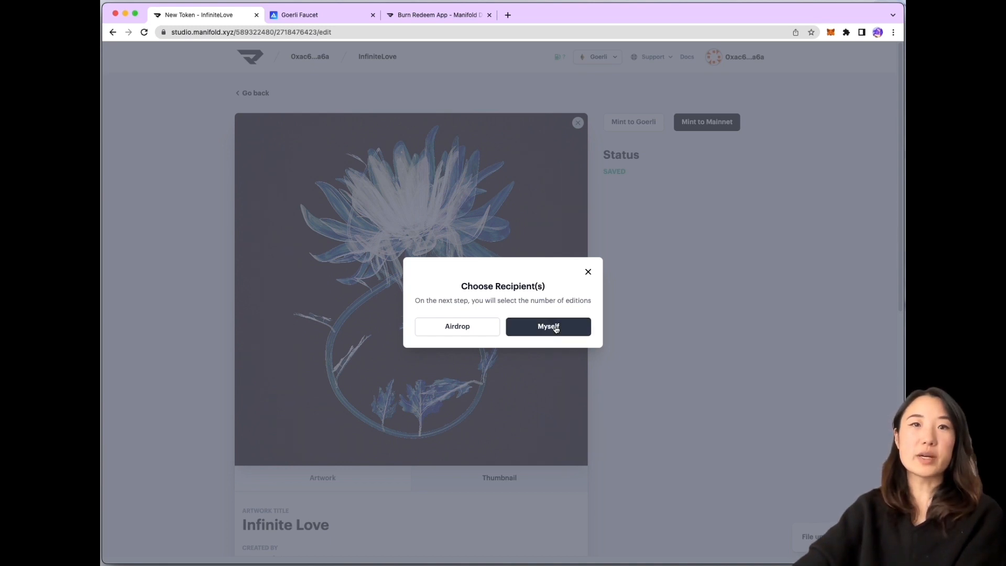
{"action": "left_click", "coordinate": [556, 329]}
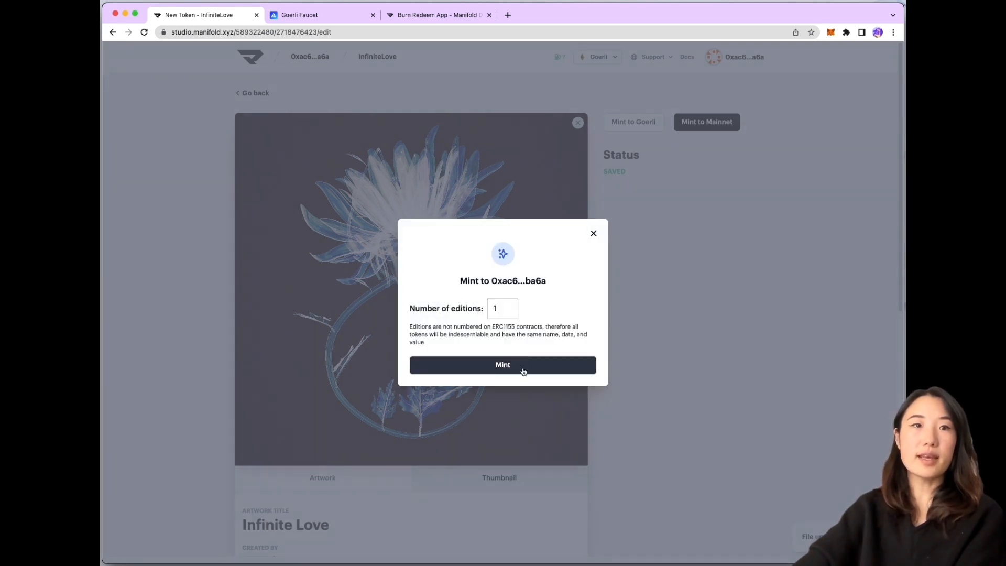
{"action": "left_click", "coordinate": [453, 308]}
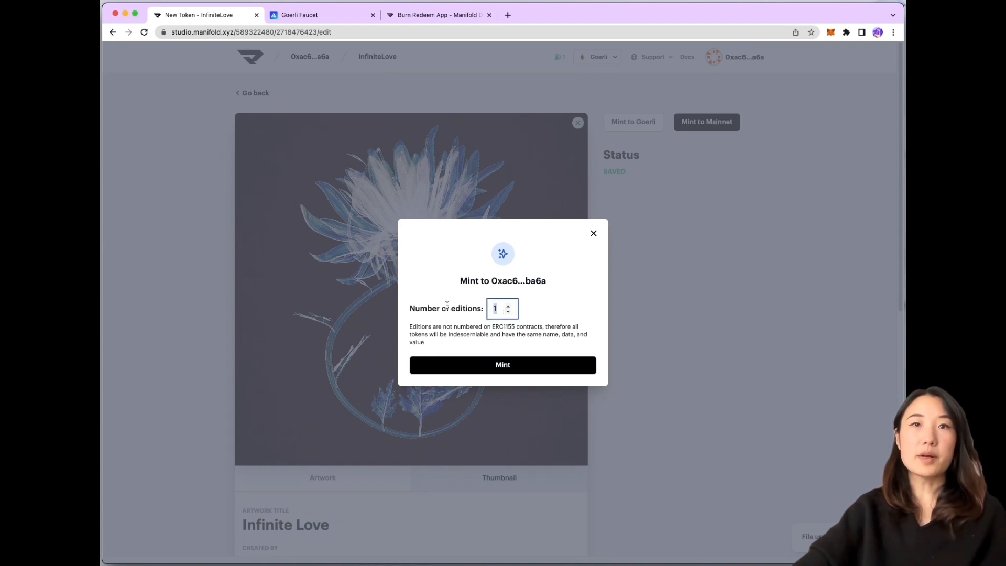
{"action": "type", "text": "2"}
{"action": "left_click", "coordinate": [463, 362]}
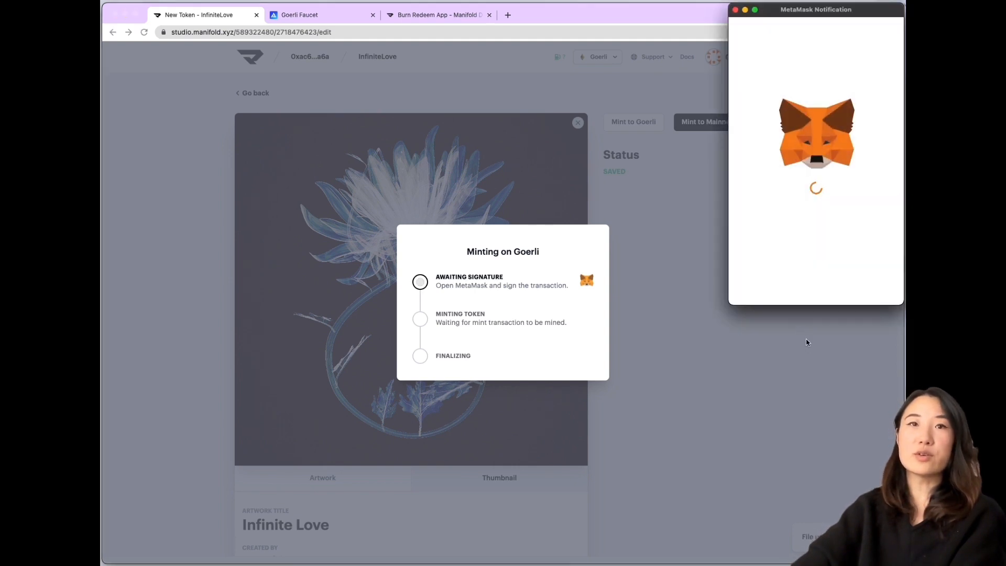
{"action": "scroll", "coordinate": [844, 247], "scroll_direction": "down", "scroll_amount": 5}
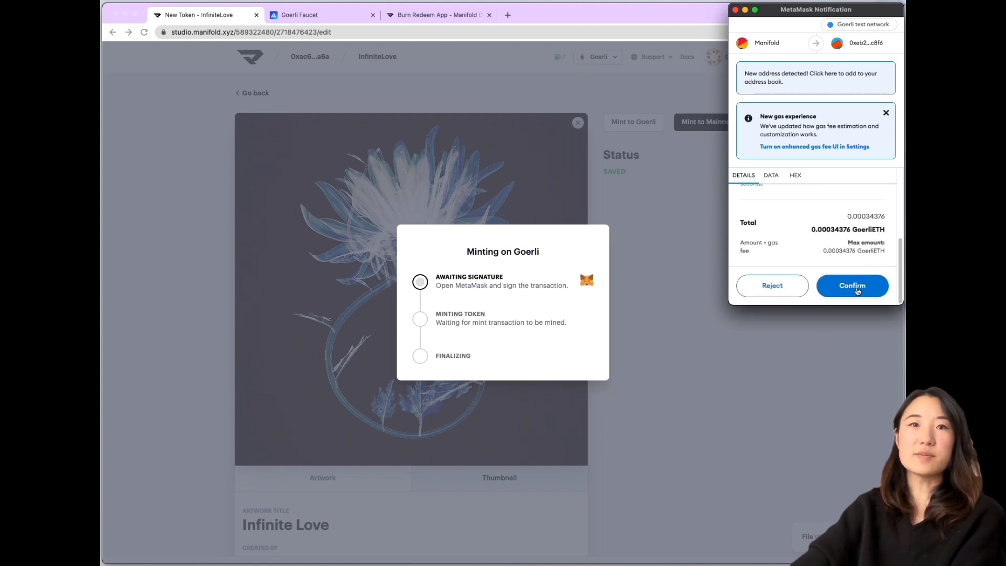
{"action": "left_click", "coordinate": [857, 290]}
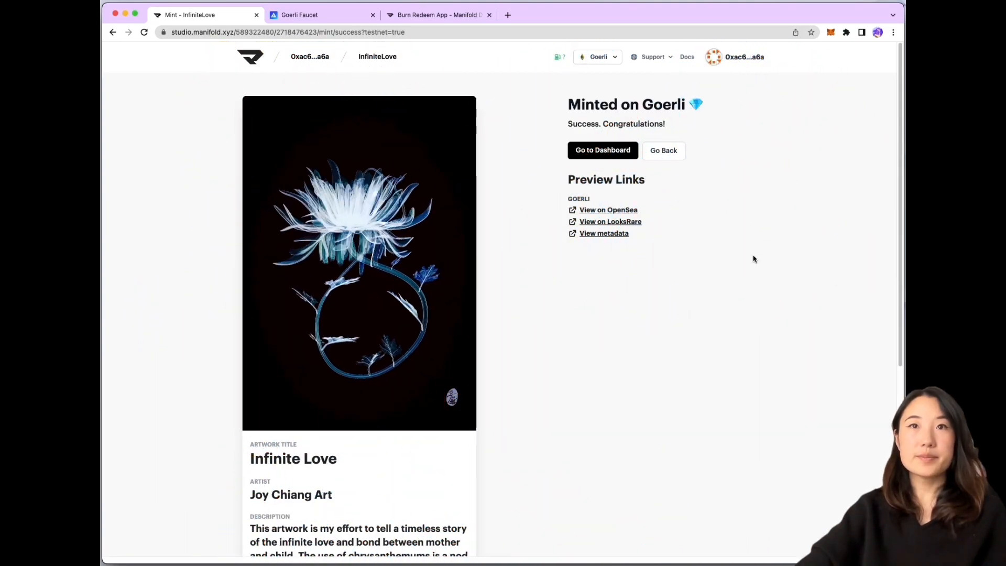
Open the minted Infinite Love token's OpenSea testnet page
{"action": "left_click", "coordinate": [621, 211]}
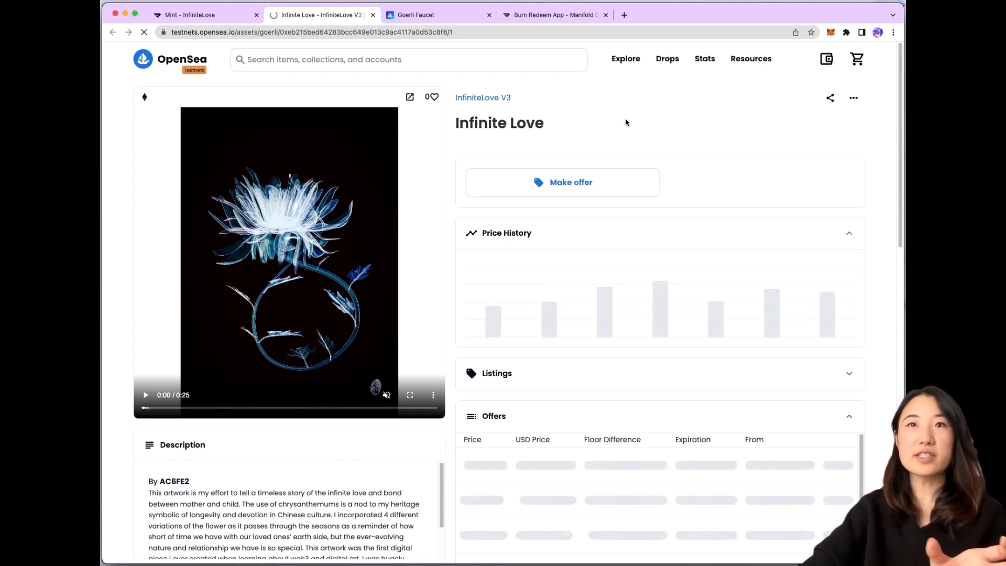
{"action": "scroll", "coordinate": [621, 138], "scroll_direction": "down", "scroll_amount": 3}
{"action": "scroll", "coordinate": [621, 138], "scroll_direction": "down", "scroll_amount": 1}
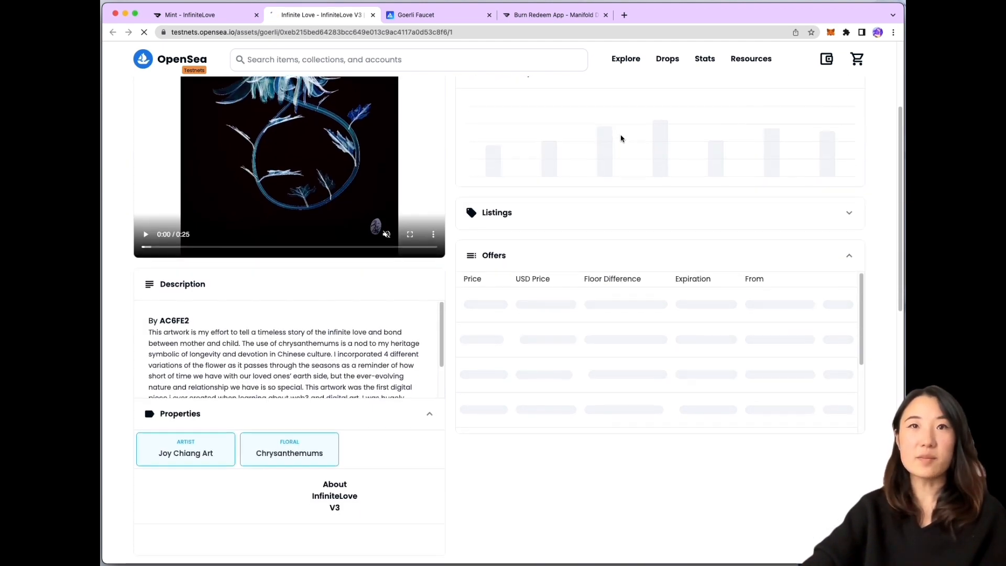
{"action": "scroll", "coordinate": [620, 115], "scroll_direction": "up", "scroll_amount": 4}
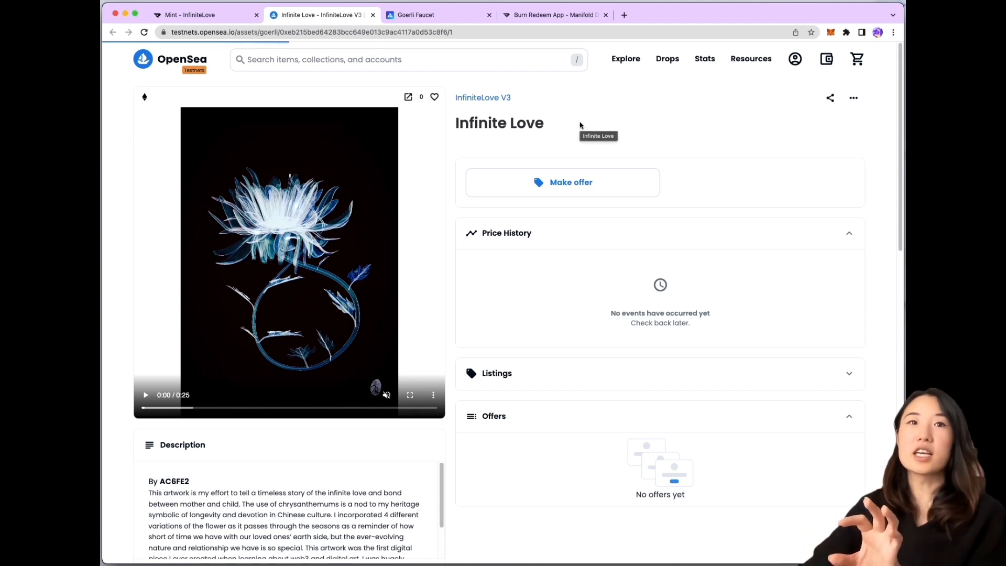
{"action": "scroll", "coordinate": [610, 131], "scroll_direction": "down", "scroll_amount": 5}
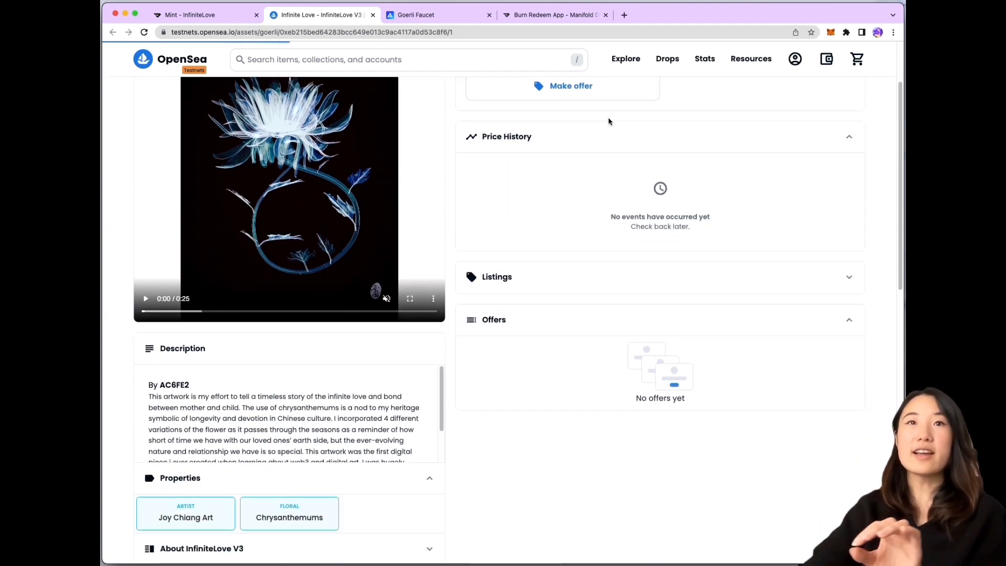
{"action": "scroll", "coordinate": [599, 173], "scroll_direction": "down", "scroll_amount": 3}
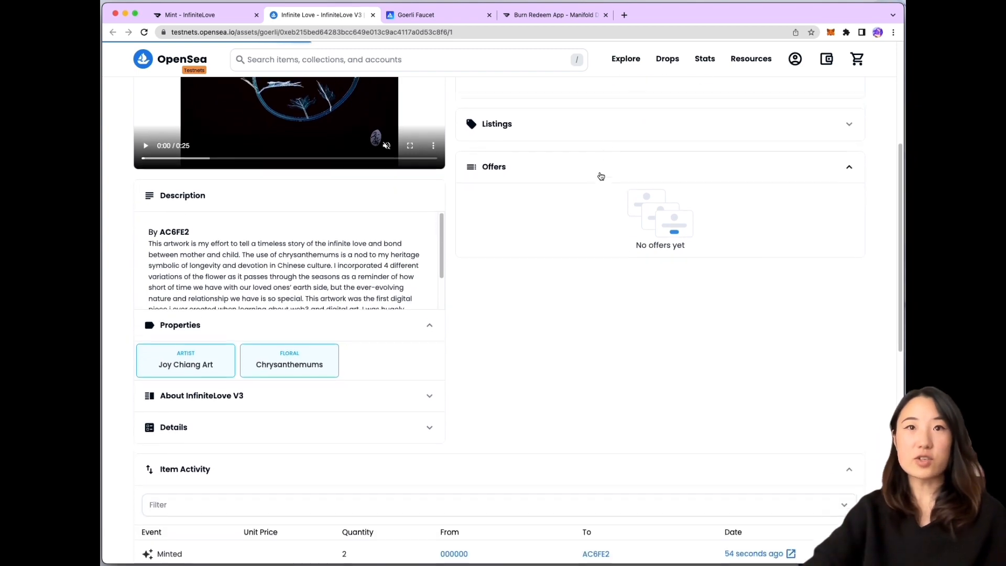
{"action": "scroll", "coordinate": [596, 173], "scroll_direction": "down", "scroll_amount": 1}
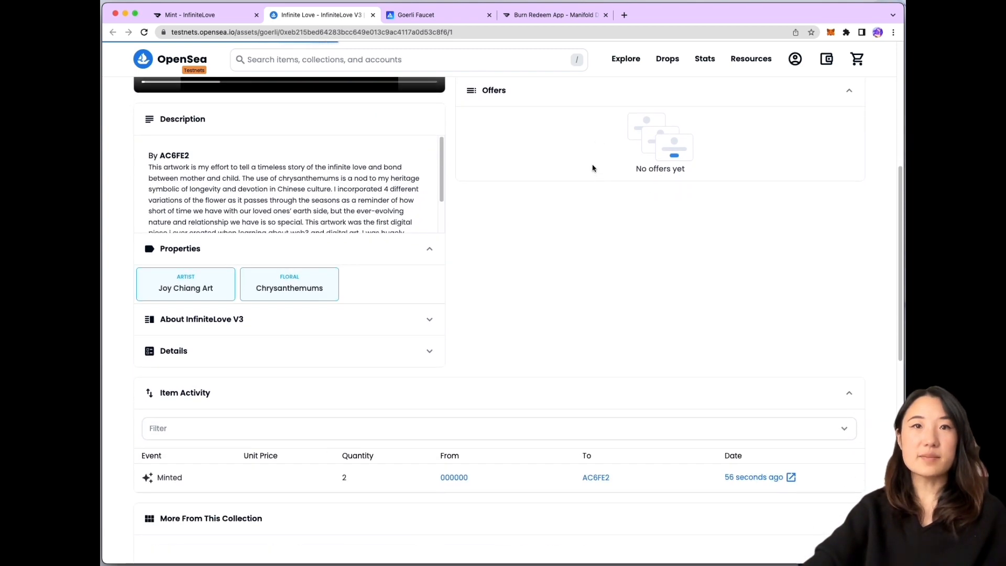
{"action": "scroll", "coordinate": [600, 176], "scroll_direction": "down", "scroll_amount": 2}
{"action": "scroll", "coordinate": [602, 177], "scroll_direction": "down", "scroll_amount": 8}
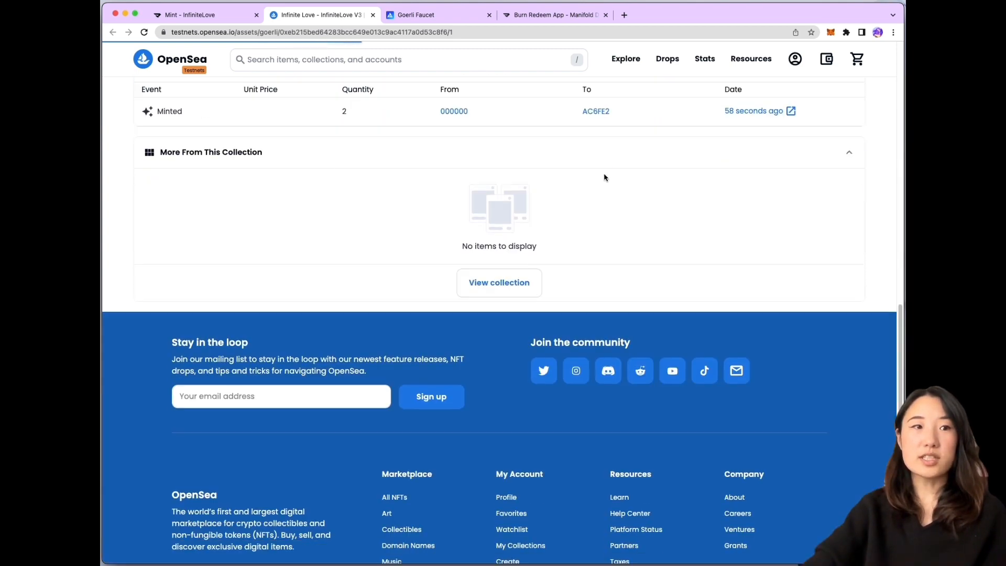
{"action": "scroll", "coordinate": [602, 176], "scroll_direction": "up", "scroll_amount": 6}
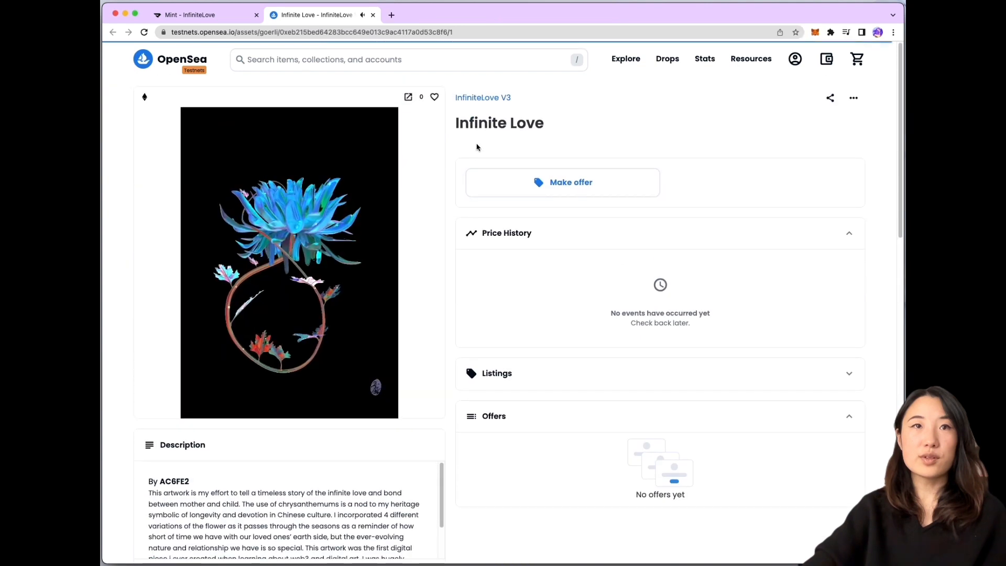
{"action": "left_click", "coordinate": [486, 99]}
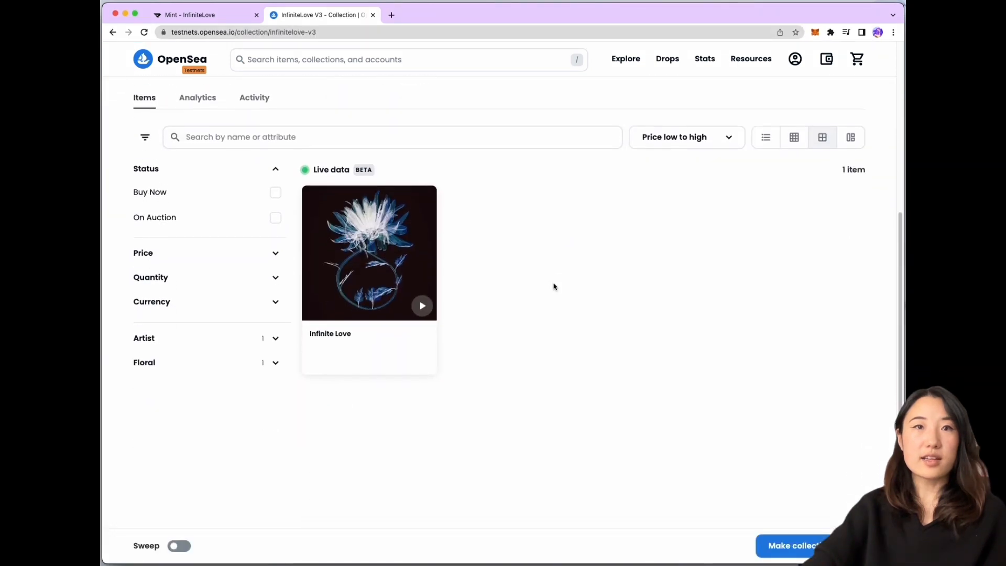
{"action": "scroll", "coordinate": [554, 286], "scroll_direction": "up", "scroll_amount": 5}
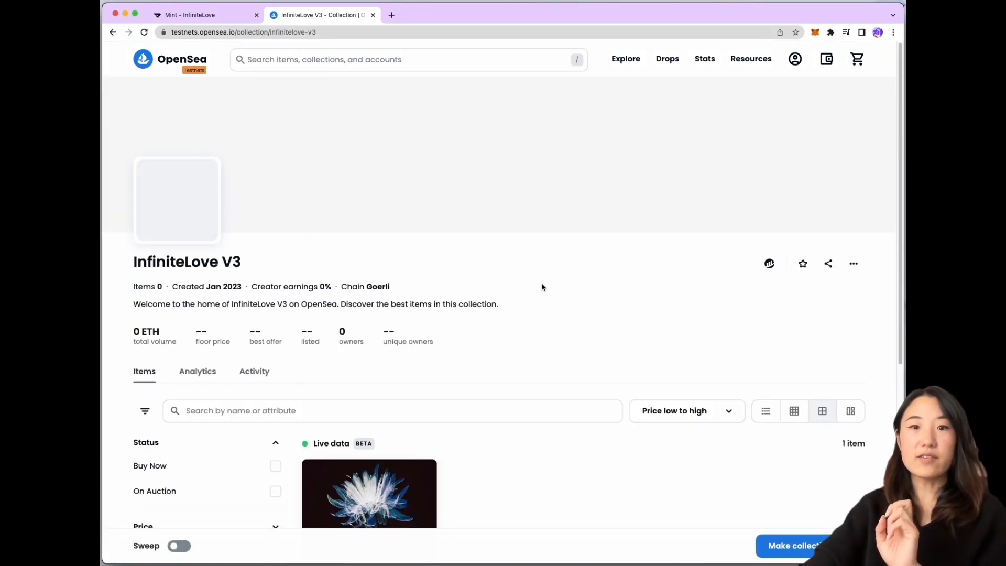
{"action": "scroll", "coordinate": [576, 254], "scroll_direction": "down", "scroll_amount": 4}
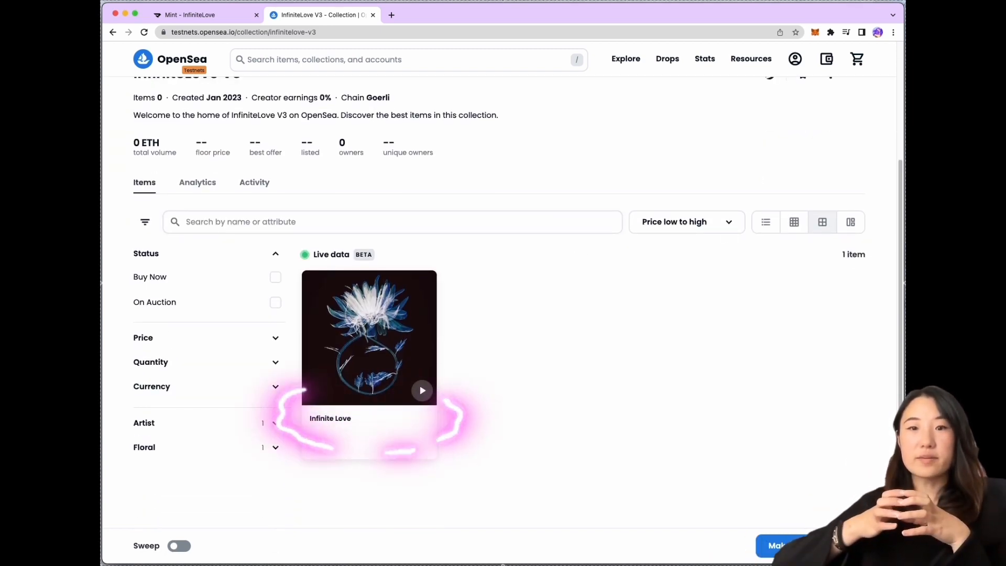
{"action": "scroll", "coordinate": [554, 283], "scroll_direction": "up", "scroll_amount": 1}
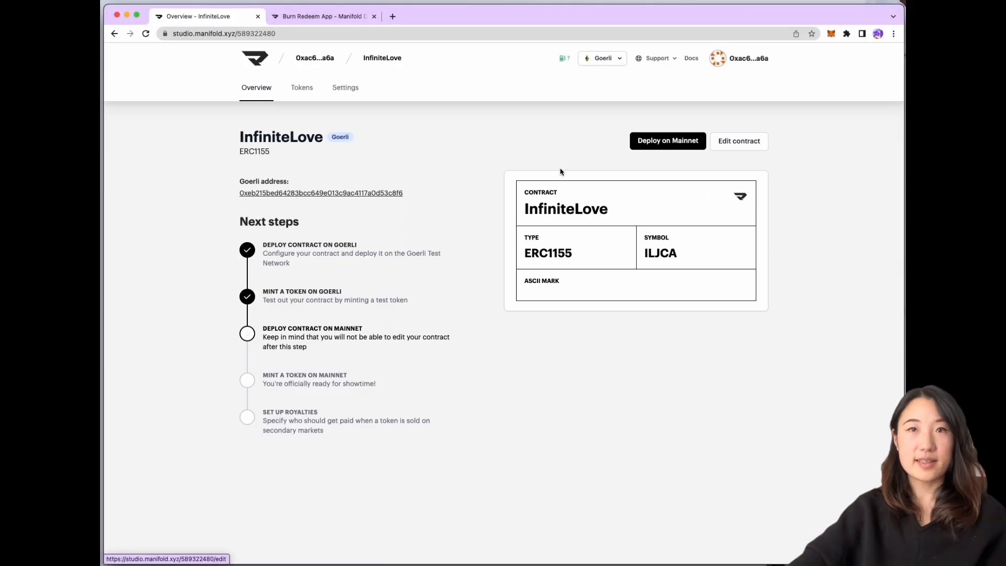
Deploy InfiniteLove to Mainnet, switching MetaMask to Ethereum Mainnet and signing the transaction
{"action": "scroll", "coordinate": [739, 341], "scroll_direction": "down", "scroll_amount": 2}
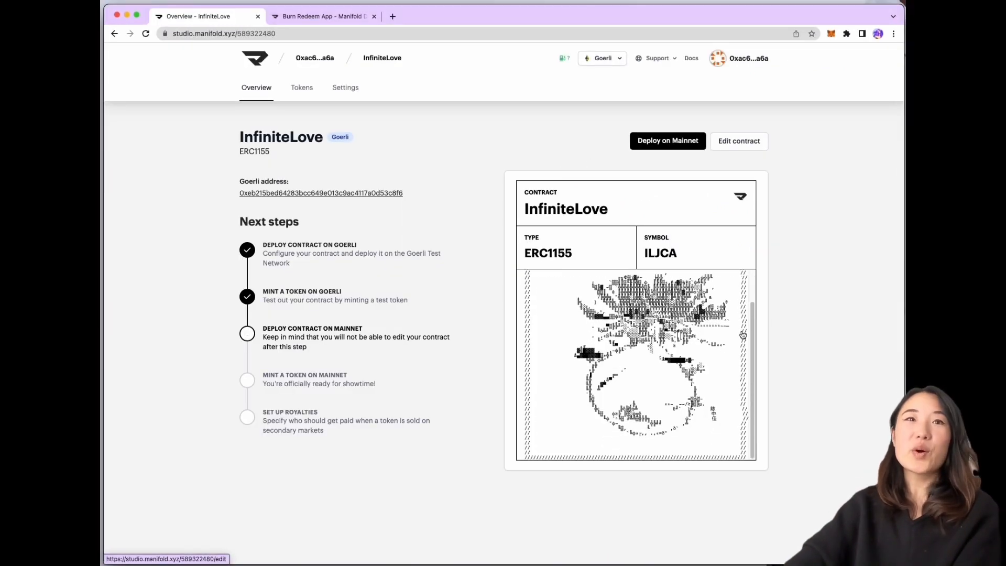
{"action": "scroll", "coordinate": [743, 330], "scroll_direction": "up", "scroll_amount": 2}
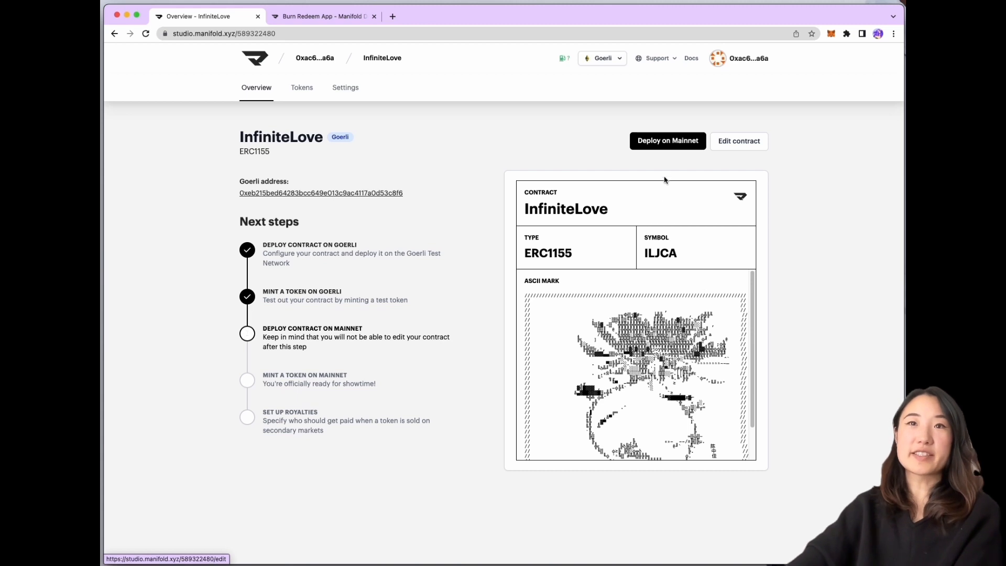
{"action": "left_click", "coordinate": [656, 147]}
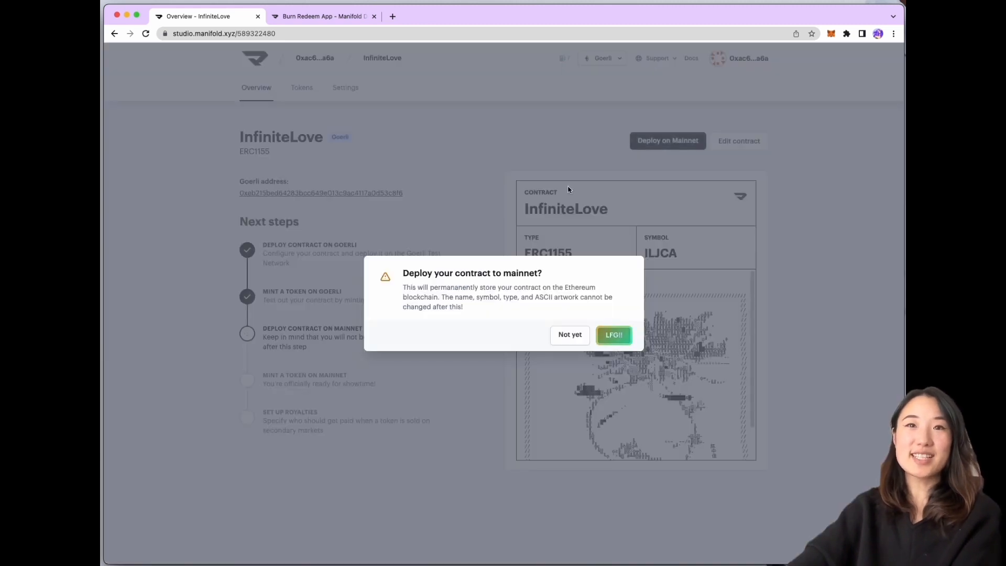
{"action": "left_click", "coordinate": [612, 338]}
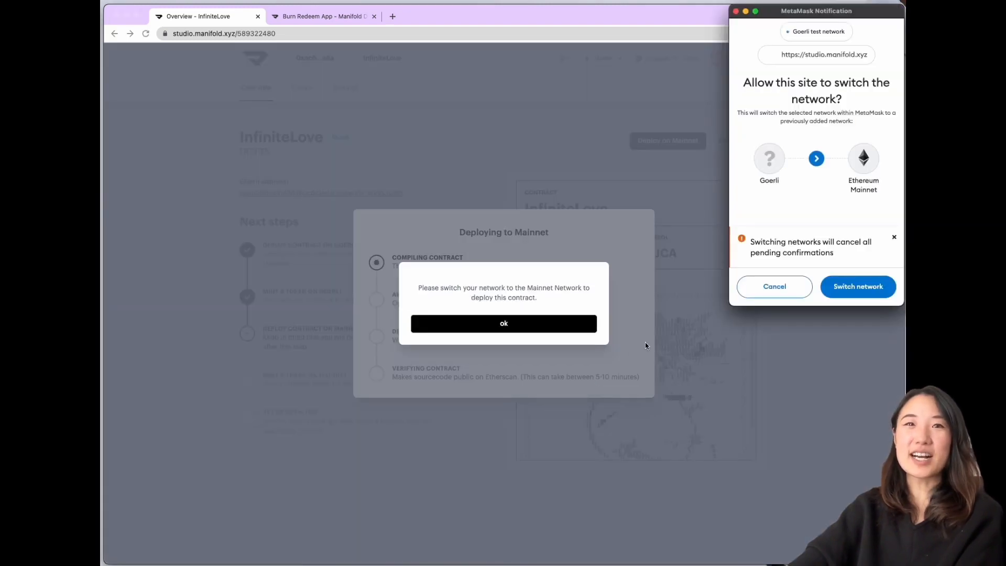
{"action": "left_click", "coordinate": [835, 291]}
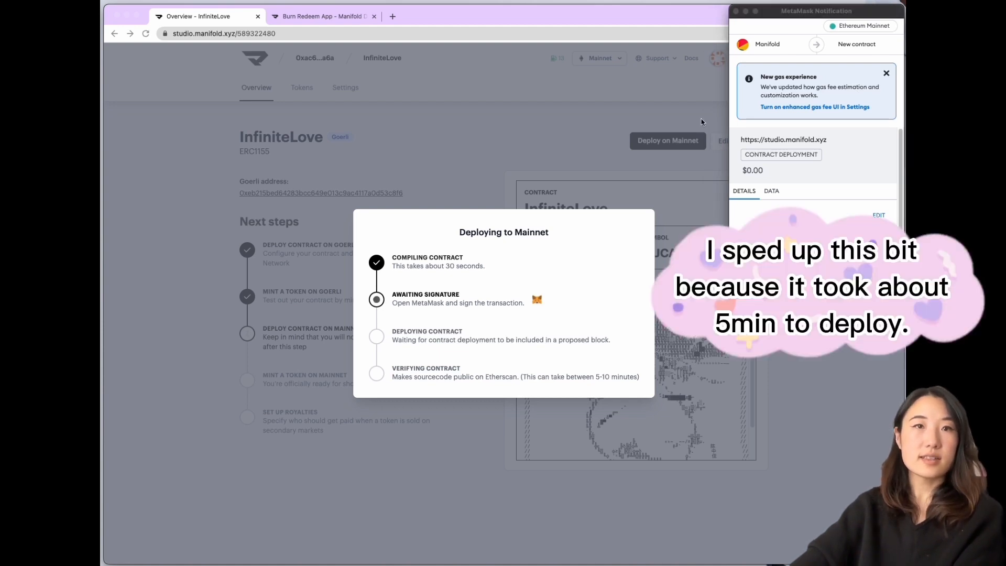
{"action": "scroll", "coordinate": [817, 172], "scroll_direction": "down", "scroll_amount": 3}
{"action": "left_click", "coordinate": [858, 291]}
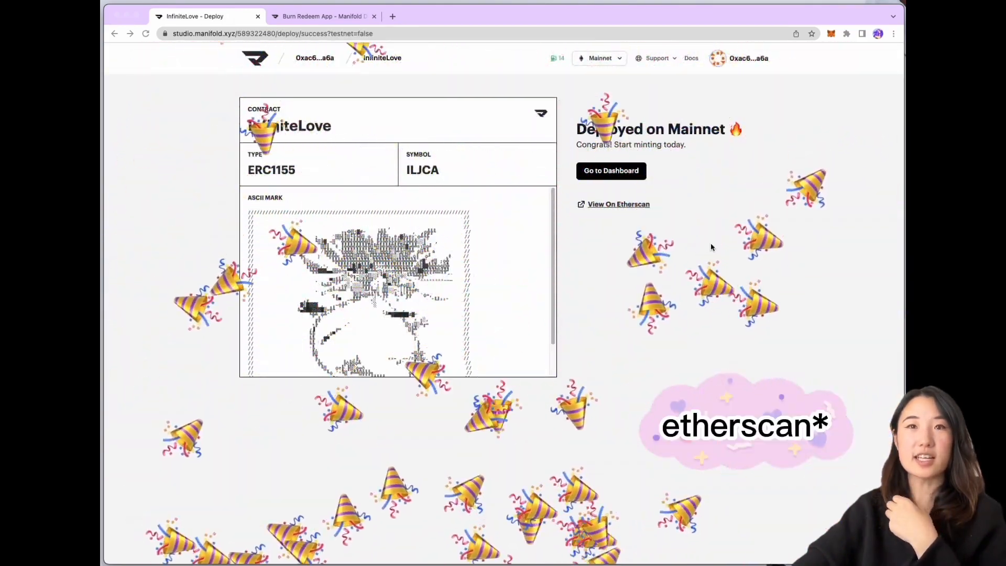
{"action": "left_click", "coordinate": [624, 205]}
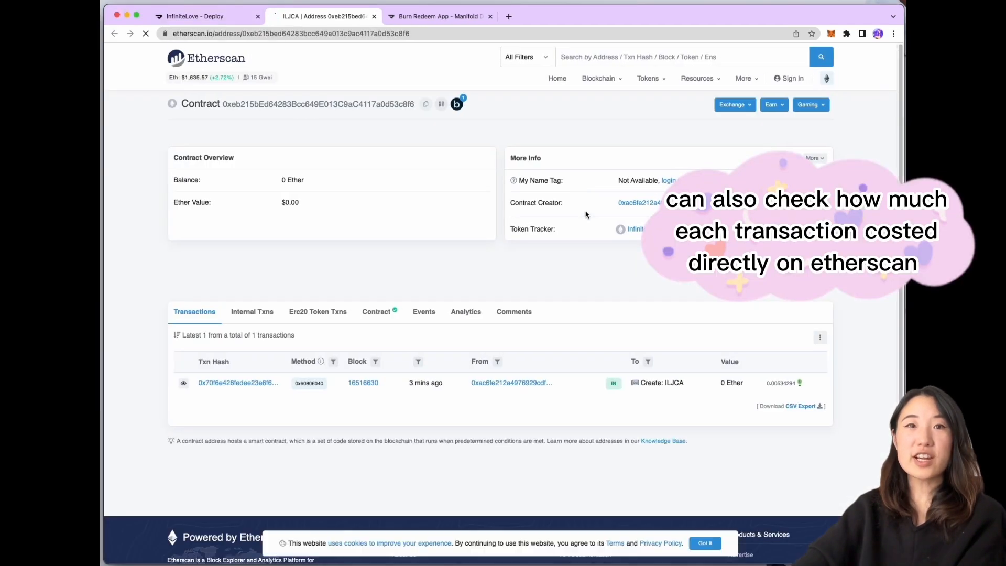
{"action": "scroll", "coordinate": [523, 291], "scroll_direction": "down", "scroll_amount": 1}
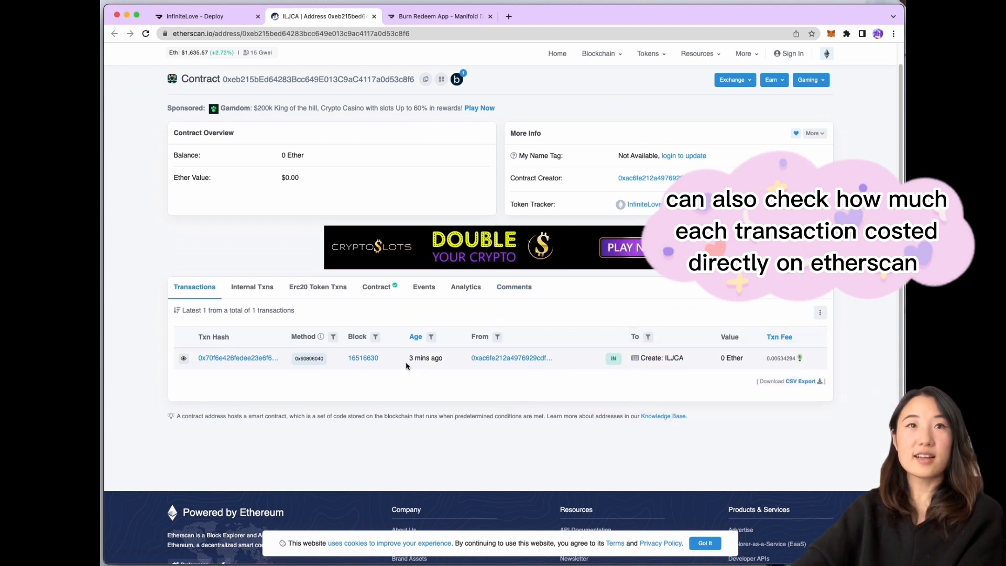
{"action": "left_click", "coordinate": [378, 289]}
{"action": "scroll", "coordinate": [439, 331], "scroll_direction": "down", "scroll_amount": 1}
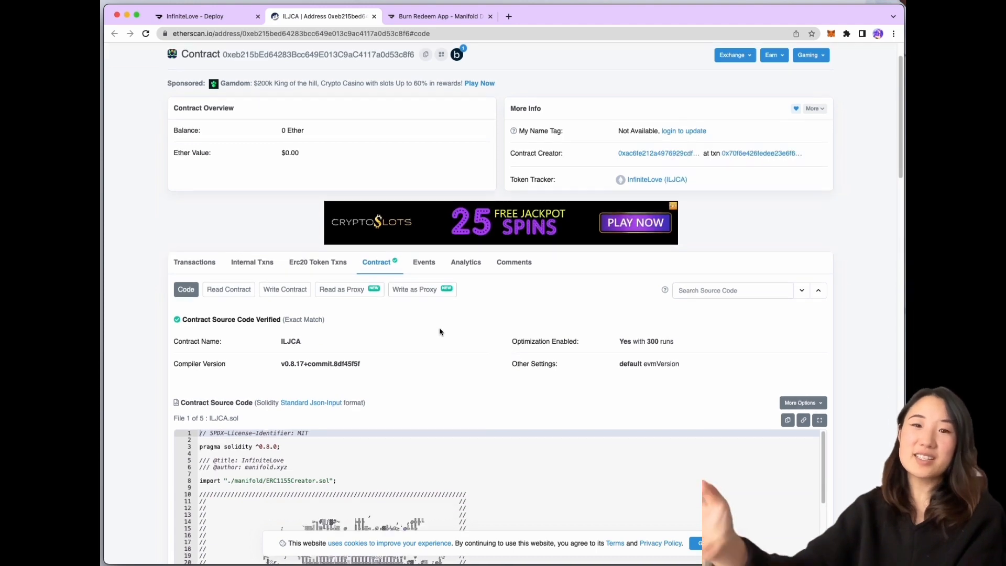
{"action": "scroll", "coordinate": [440, 332], "scroll_direction": "down", "scroll_amount": 8}
{"action": "scroll", "coordinate": [496, 334], "scroll_direction": "up", "scroll_amount": 5}
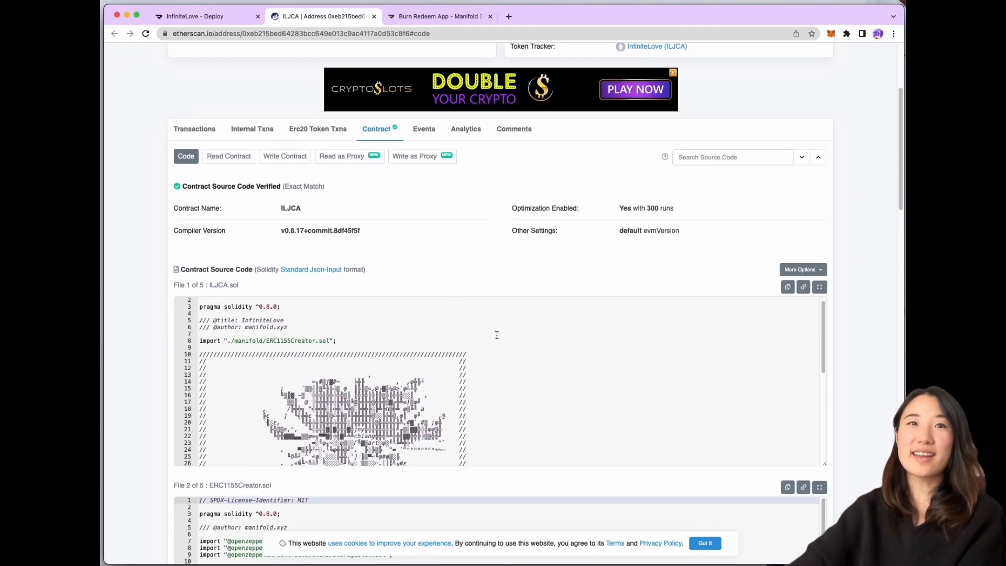
{"action": "scroll", "coordinate": [497, 335], "scroll_direction": "down", "scroll_amount": 5}
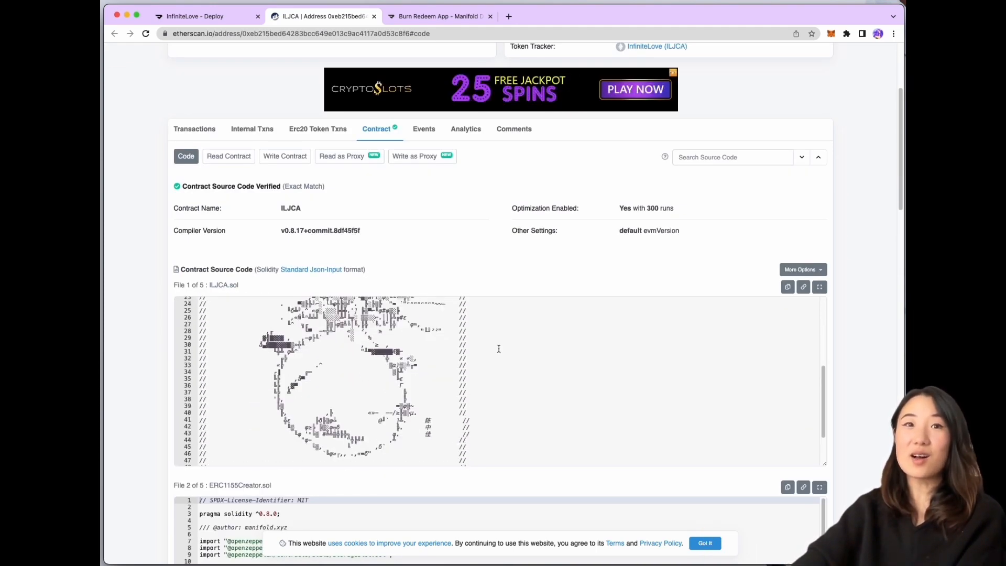
{"action": "scroll", "coordinate": [499, 348], "scroll_direction": "up", "scroll_amount": 10}
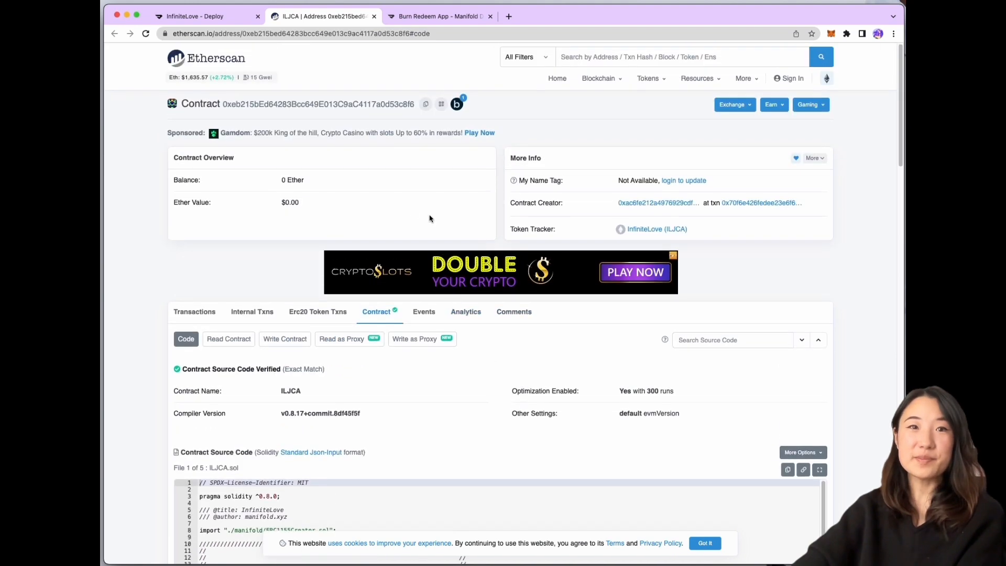
{"action": "left_click", "coordinate": [374, 17]}
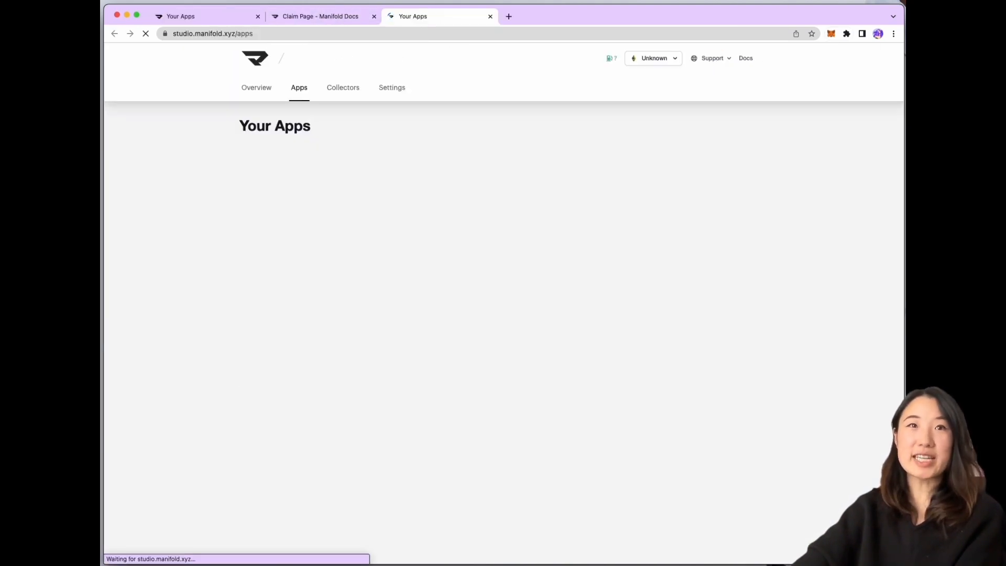
Create a new Claim Page for the InfiniteLove contract and advance to Prepare Token
{"action": "left_click", "coordinate": [203, 16]}
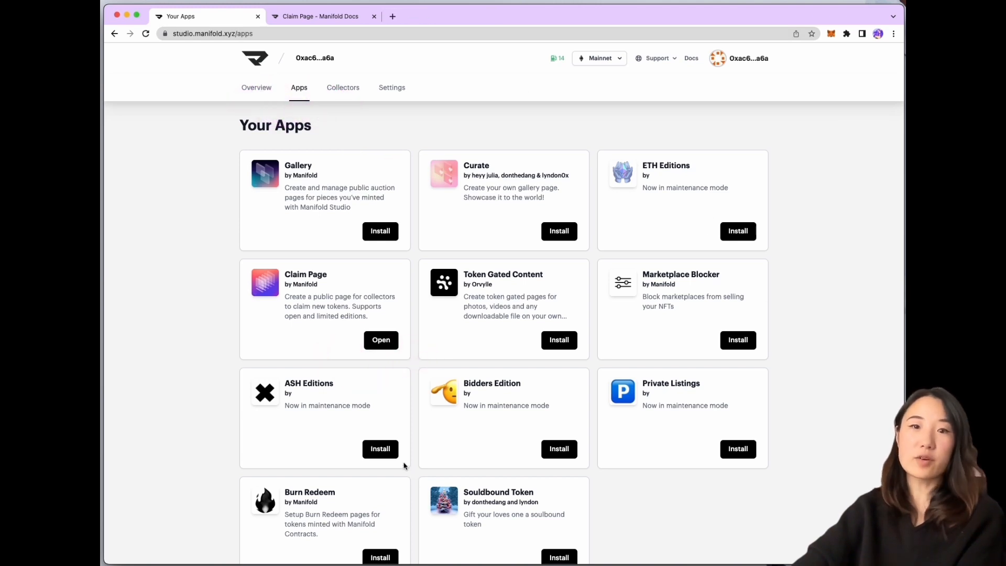
{"action": "left_click", "coordinate": [392, 340]}
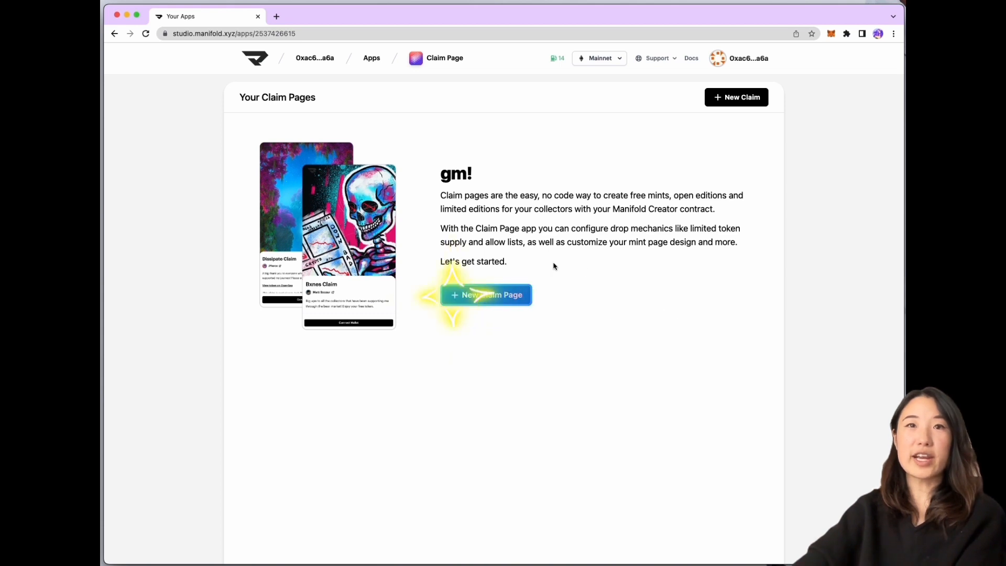
{"action": "left_click", "coordinate": [487, 297]}
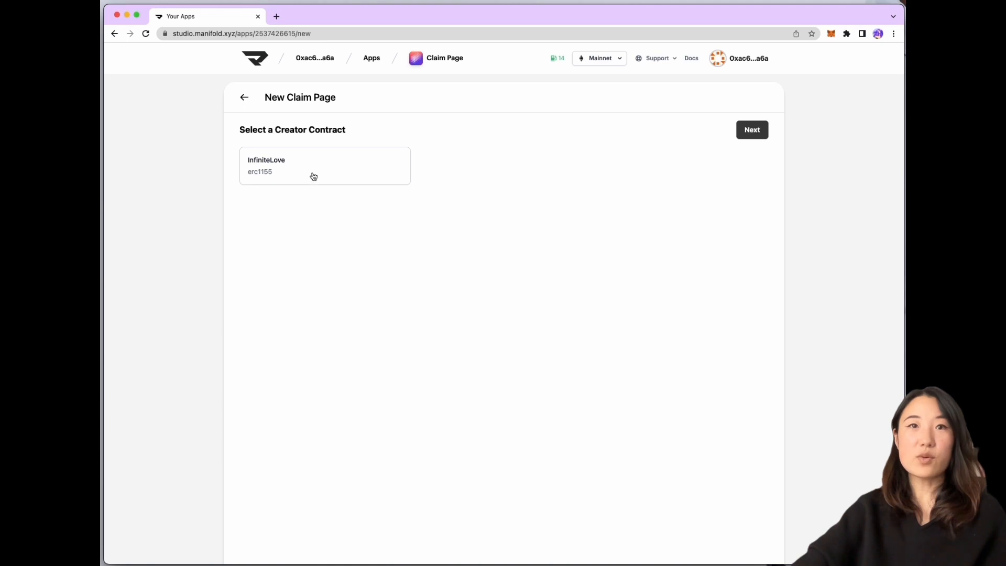
{"action": "left_click", "coordinate": [313, 176]}
{"action": "left_click", "coordinate": [743, 135]}
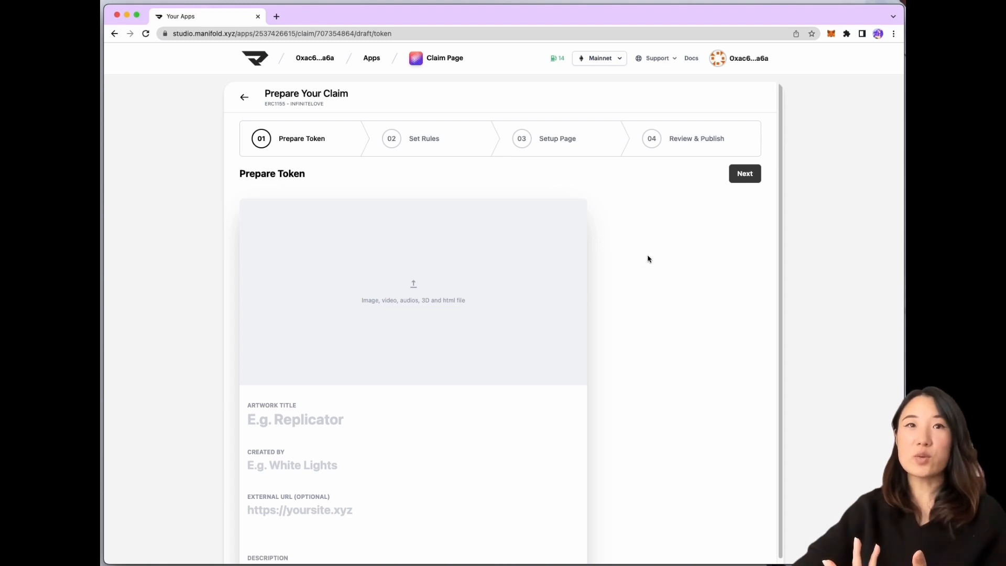
Start uploading the artwork file into the claim token's media area
{"action": "scroll", "coordinate": [650, 262], "scroll_direction": "down", "scroll_amount": 2}
{"action": "scroll", "coordinate": [651, 258], "scroll_direction": "up", "scroll_amount": 1}
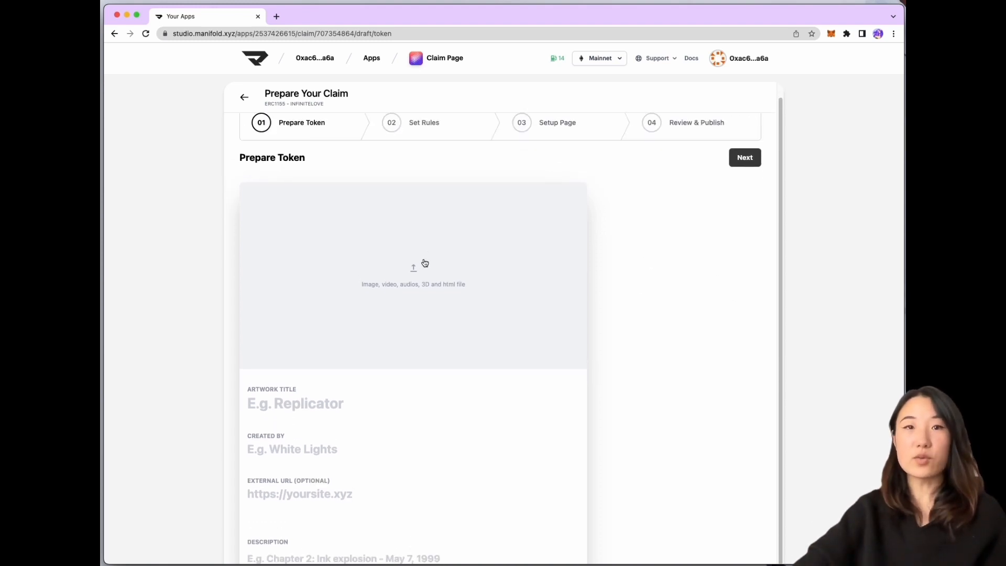
{"action": "left_click", "coordinate": [372, 301]}
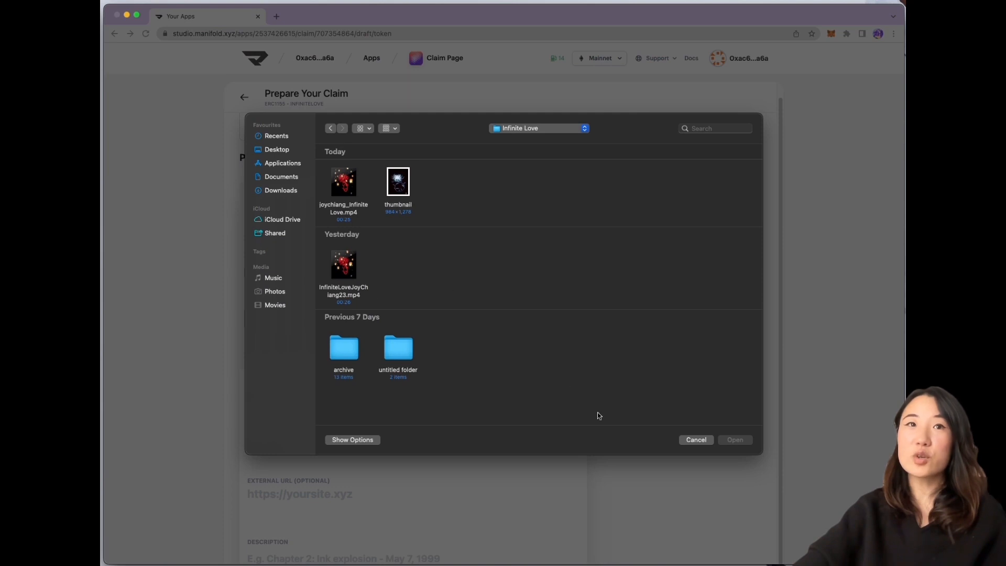
{"action": "left_click", "coordinate": [696, 441]}
{"action": "scroll", "coordinate": [635, 351], "scroll_direction": "down", "scroll_amount": 1}
{"action": "scroll", "coordinate": [636, 345], "scroll_direction": "up", "scroll_amount": 2}
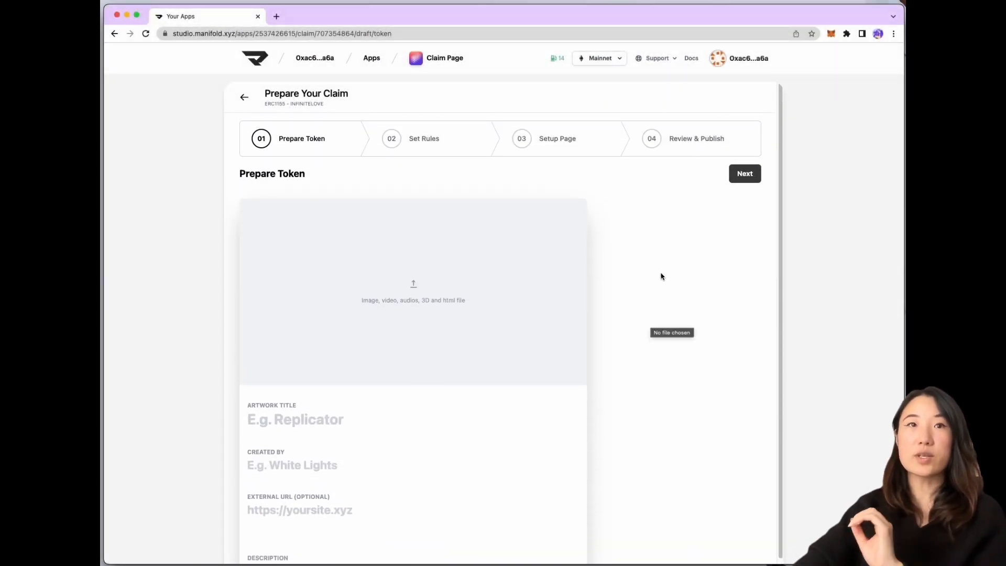
{"action": "scroll", "coordinate": [545, 272], "scroll_direction": "down", "scroll_amount": 2}
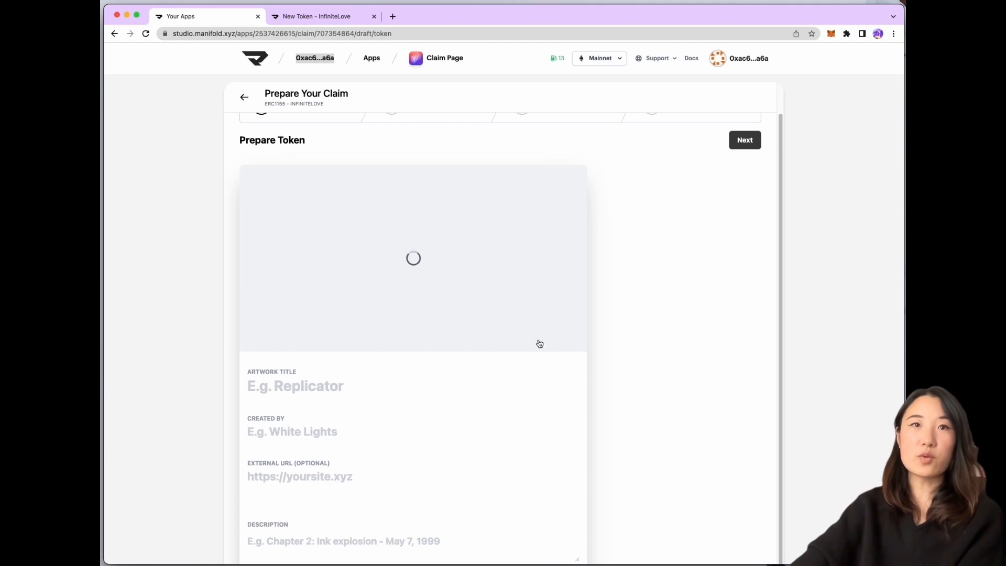
Title the token 'Infinite Love', copy the earlier token's description, and enter the artist credit in Created By
{"action": "left_click", "coordinate": [340, 394]}
{"action": "type", "text": "Infinite Love"}
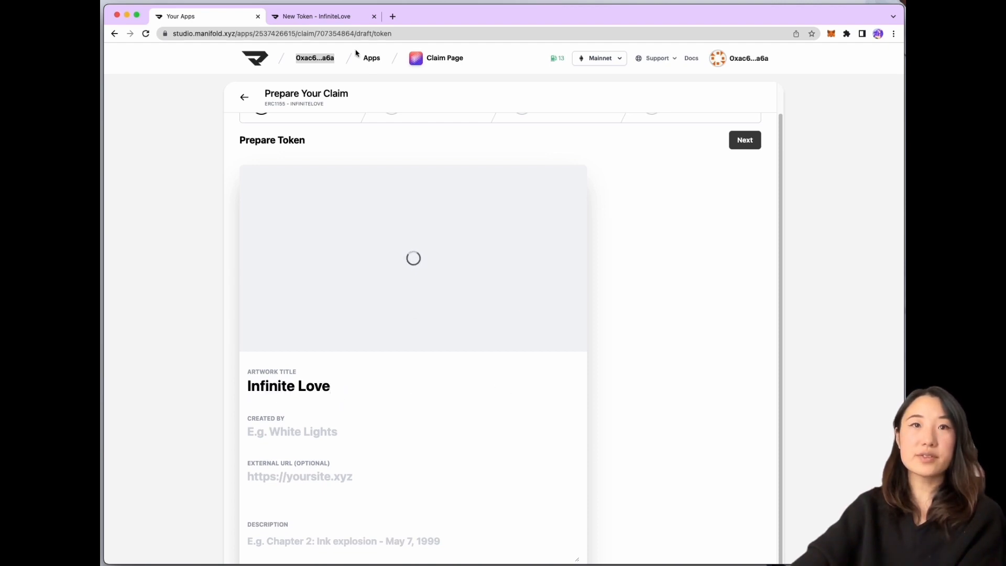
{"action": "left_click", "coordinate": [314, 17]}
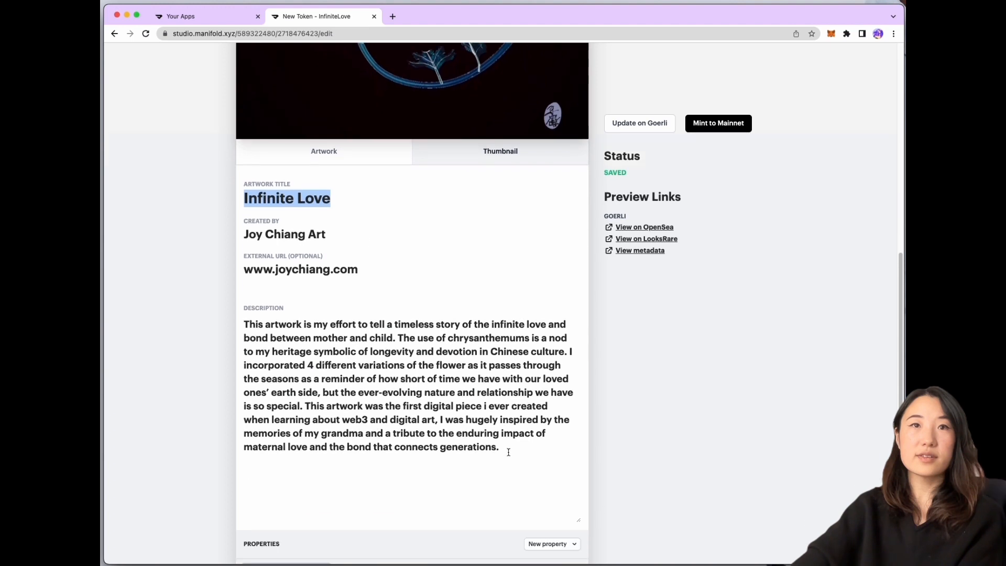
{"action": "left_click_drag", "start_coordinate": [508, 452], "coordinate": [246, 330]}
{"action": "left_click", "coordinate": [222, 17]}
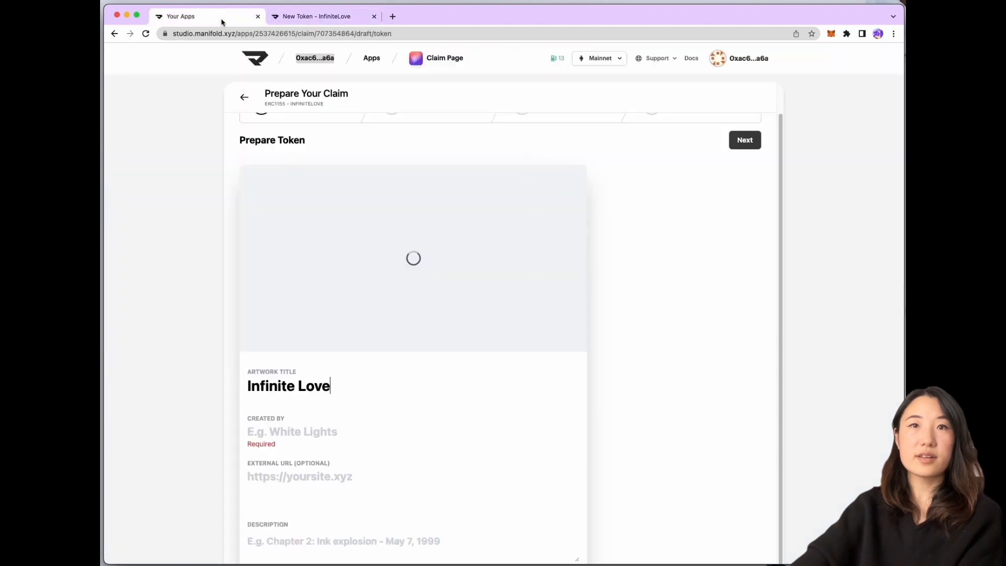
{"action": "left_click", "coordinate": [283, 431]}
{"action": "type", "text": "J"}
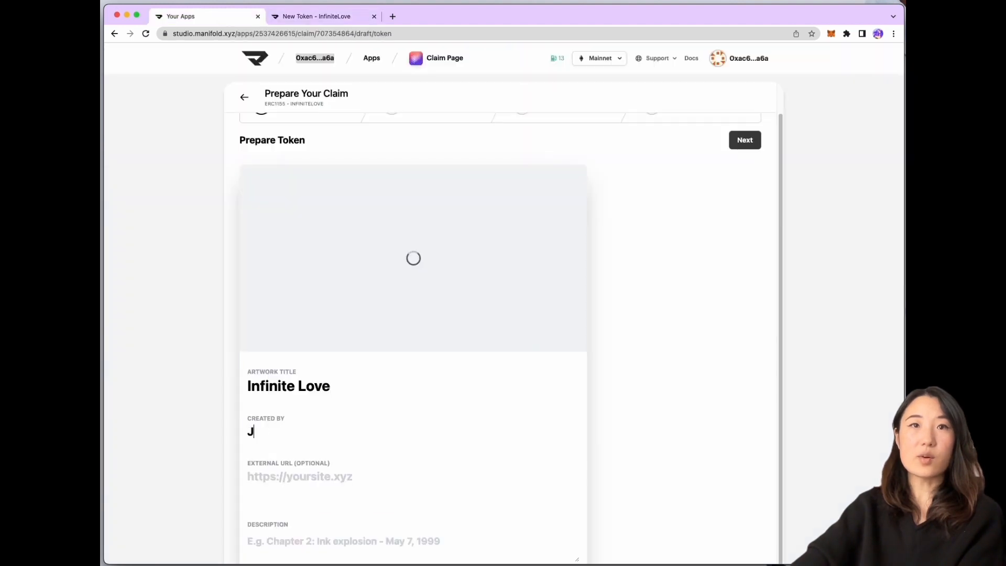
{"action": "type", "text": "oy Chiang A"}
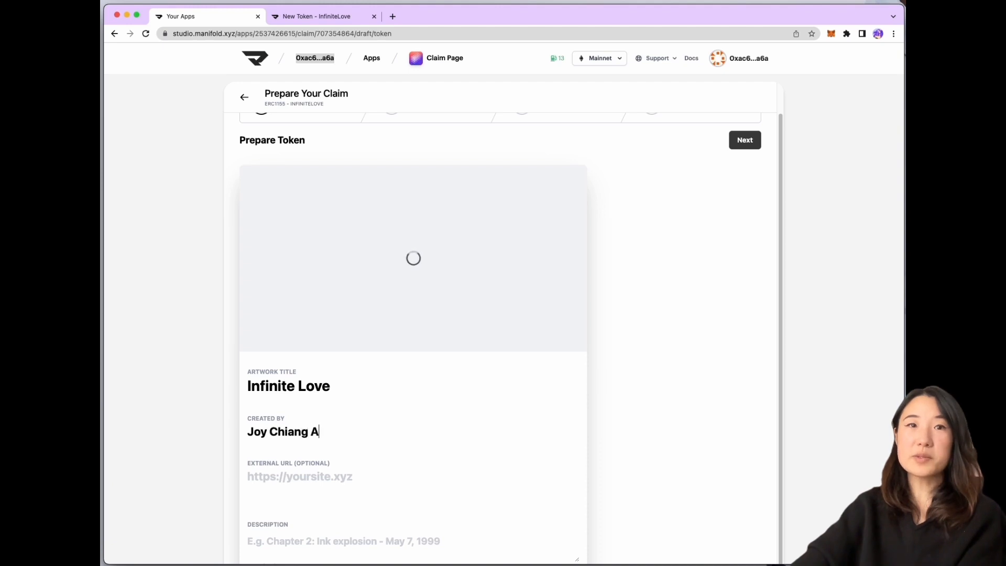
{"action": "type", "text": "rtw"}
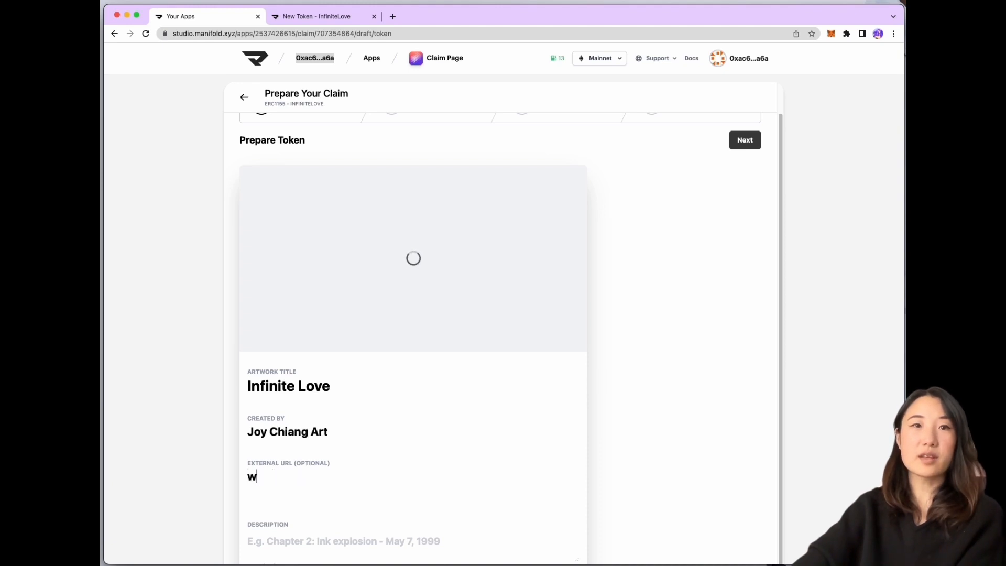
{"action": "type", "text": "ww.joychiang.com"}
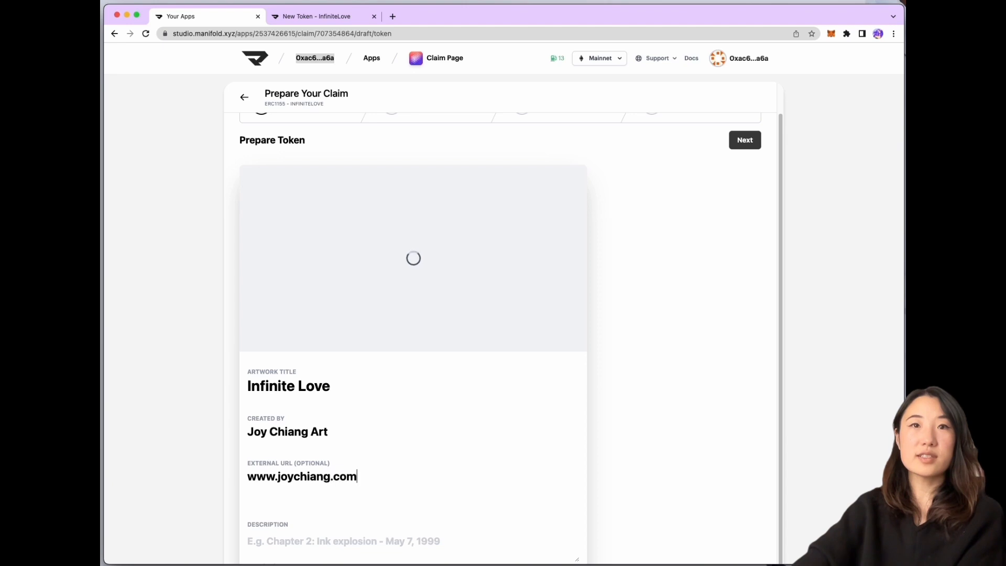
Paste the copied artwork description and review the filled token fields
{"action": "scroll", "coordinate": [379, 508], "scroll_direction": "down", "scroll_amount": 1}
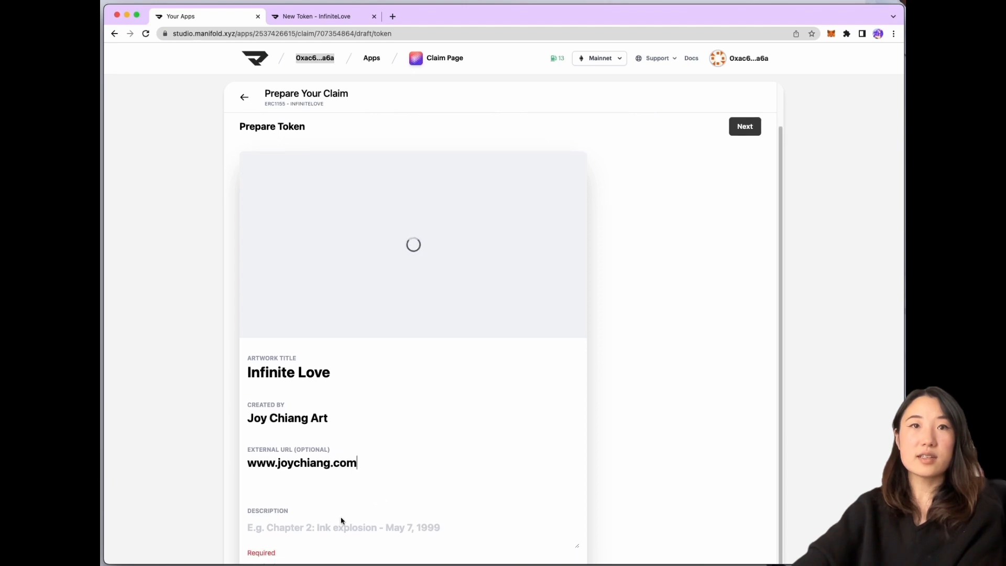
{"action": "left_click", "coordinate": [316, 528]}
{"action": "key", "text": "super+v"}
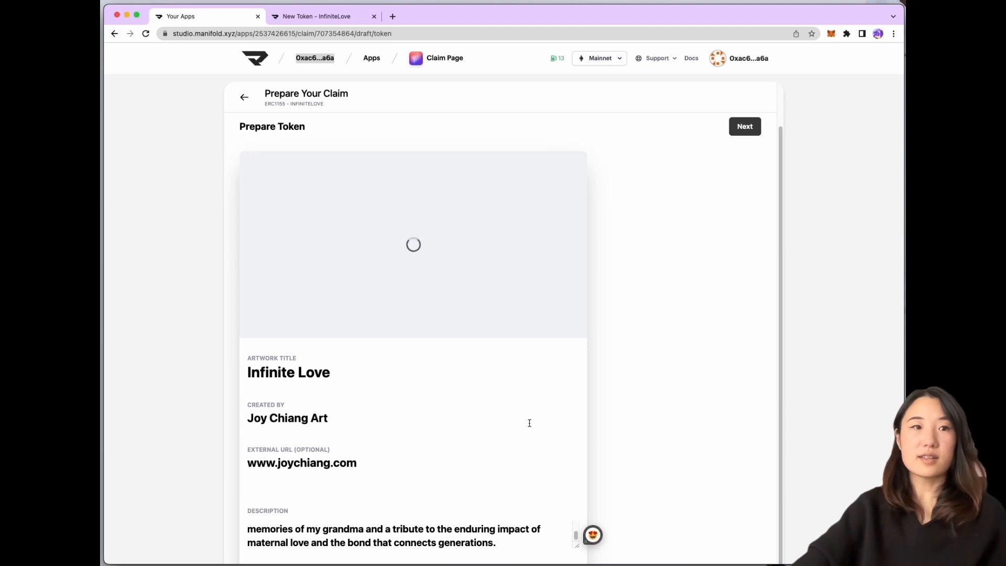
{"action": "scroll", "coordinate": [527, 432], "scroll_direction": "up", "scroll_amount": 2}
{"action": "scroll", "coordinate": [532, 439], "scroll_direction": "down", "scroll_amount": 2}
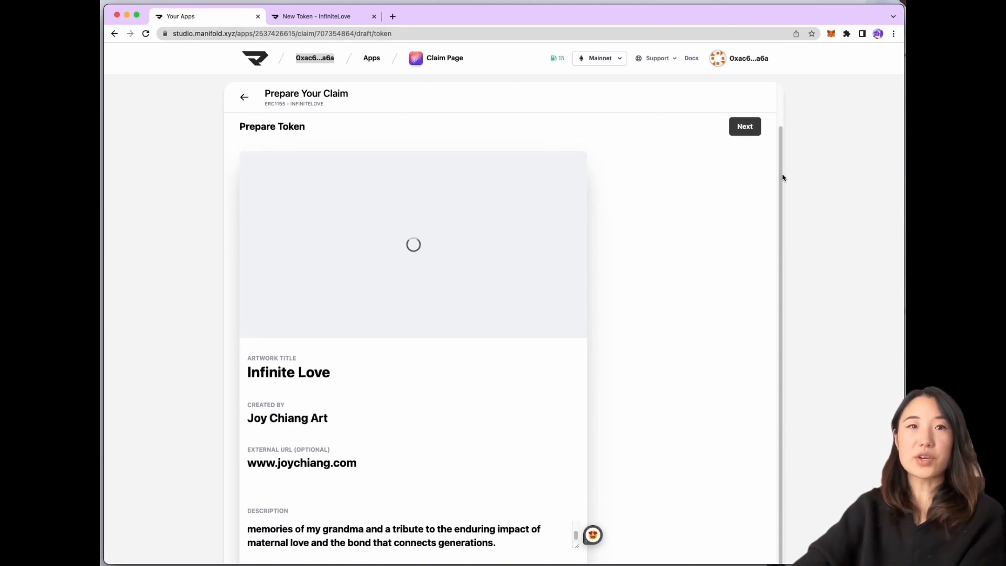
{"action": "left_click_drag", "start_coordinate": [781, 175], "coordinate": [780, 150]}
{"action": "scroll", "coordinate": [780, 151], "scroll_direction": "up", "scroll_amount": 1}
{"action": "scroll", "coordinate": [785, 392], "scroll_direction": "down", "scroll_amount": 2}
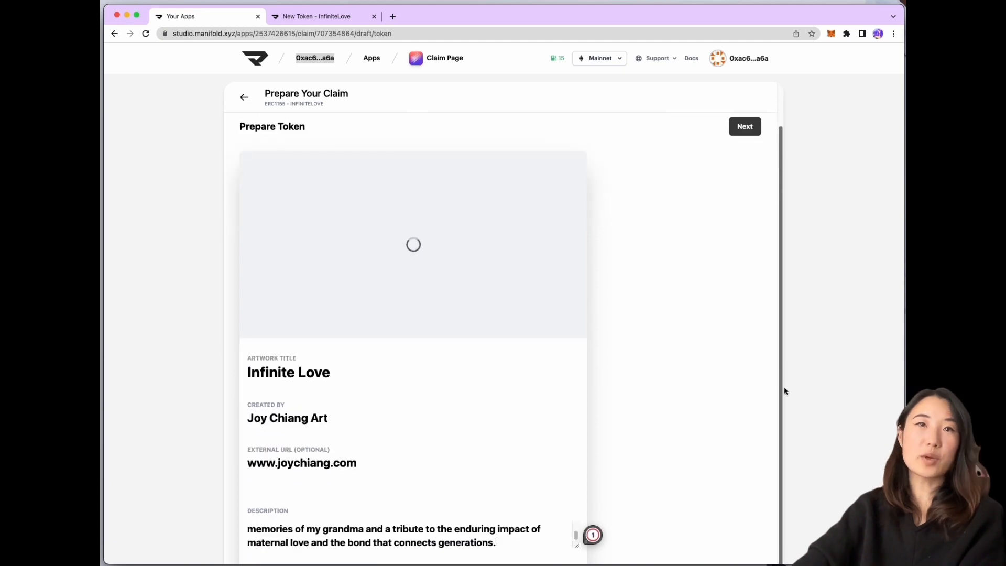
{"action": "scroll", "coordinate": [725, 223], "scroll_direction": "up", "scroll_amount": 1}
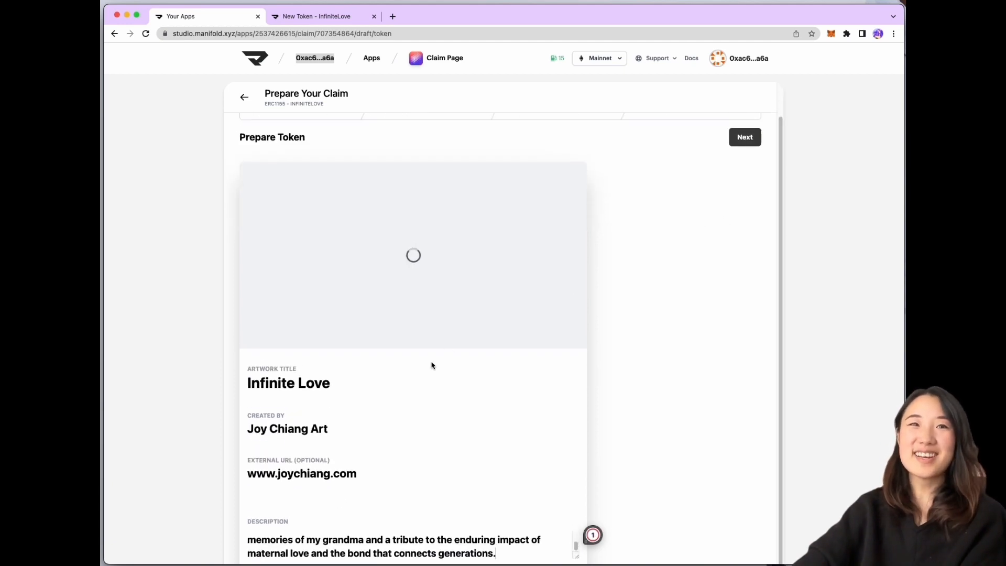
{"action": "scroll", "coordinate": [433, 366], "scroll_direction": "up", "scroll_amount": 1}
{"action": "scroll", "coordinate": [430, 357], "scroll_direction": "down", "scroll_amount": 1}
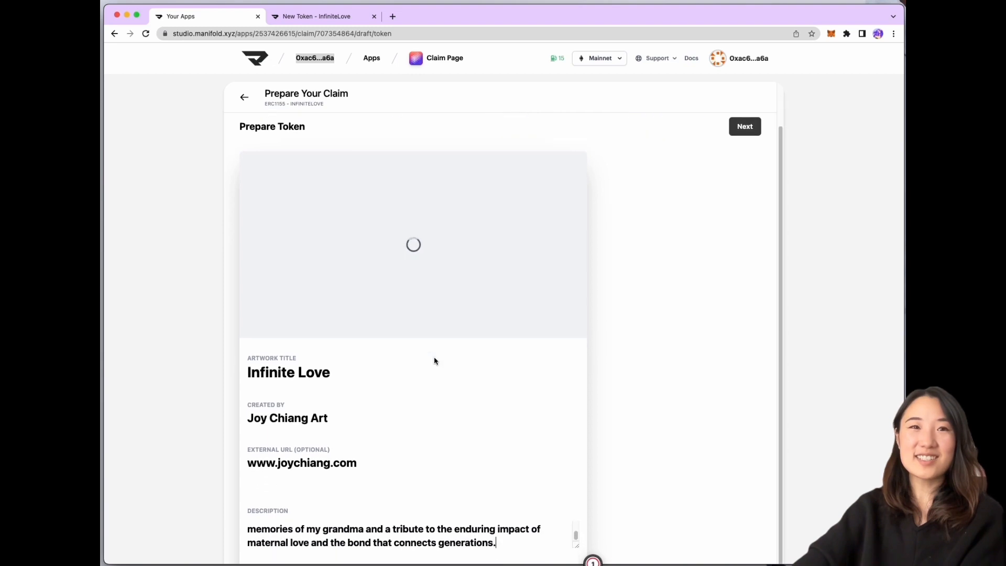
{"action": "scroll", "coordinate": [437, 358], "scroll_direction": "up", "scroll_amount": 1}
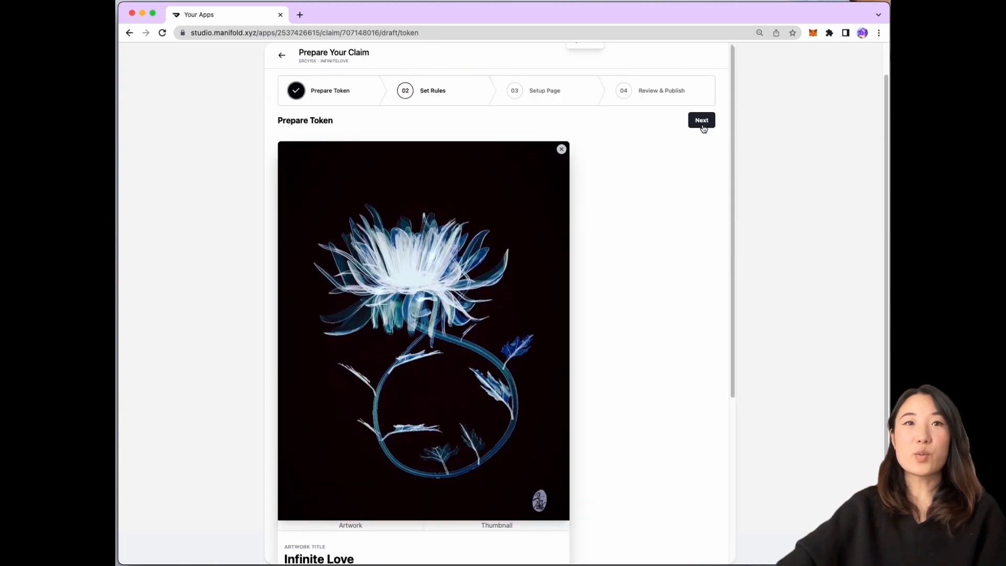
Advance the claim from Prepare Token to the Set Rules step
{"action": "left_click", "coordinate": [699, 123]}
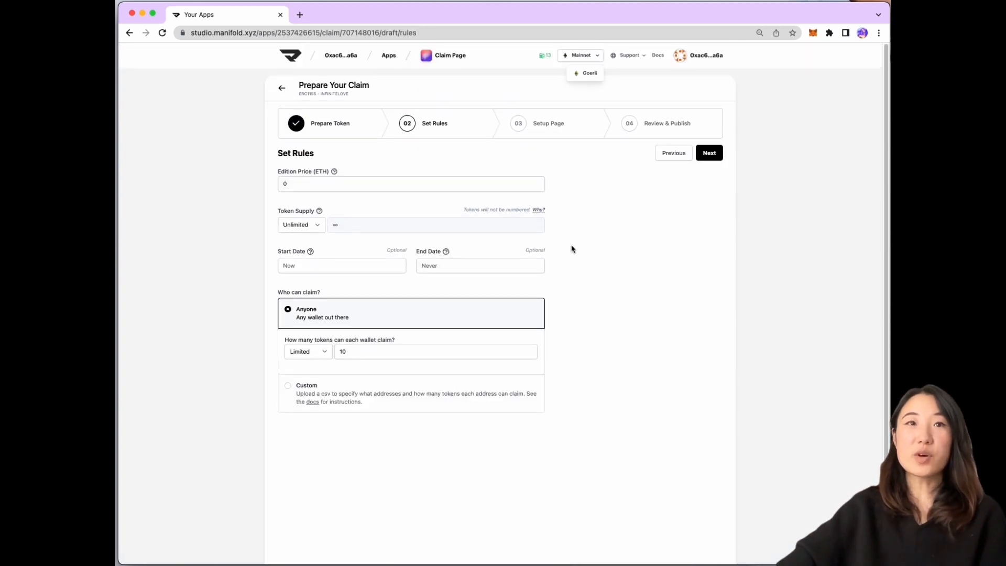
Set the edition price to 0.018 ETH, leaving payout address and token supply unchanged
{"action": "left_click", "coordinate": [409, 187]}
{"action": "type", "text": ".018"}
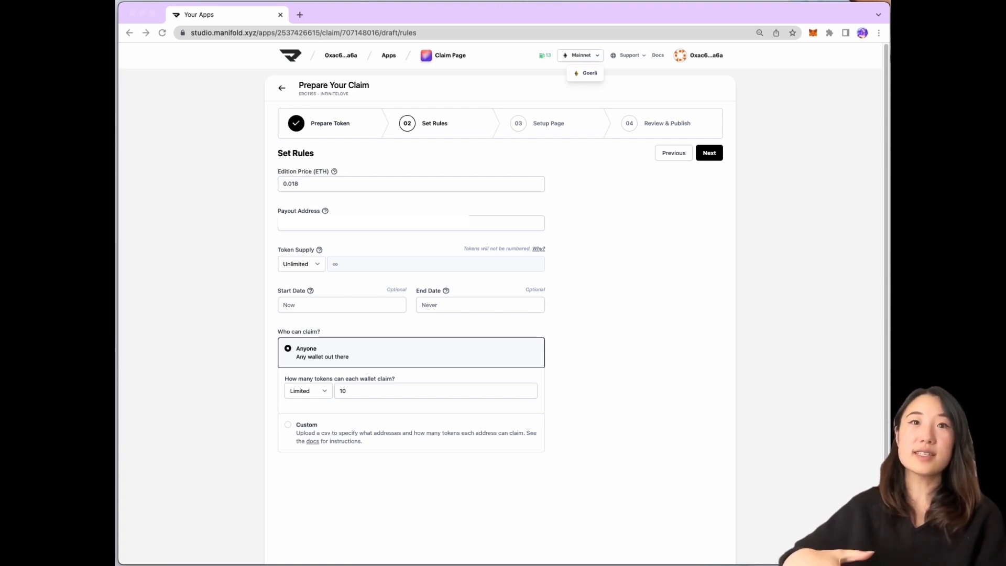
{"action": "left_click", "coordinate": [427, 226]}
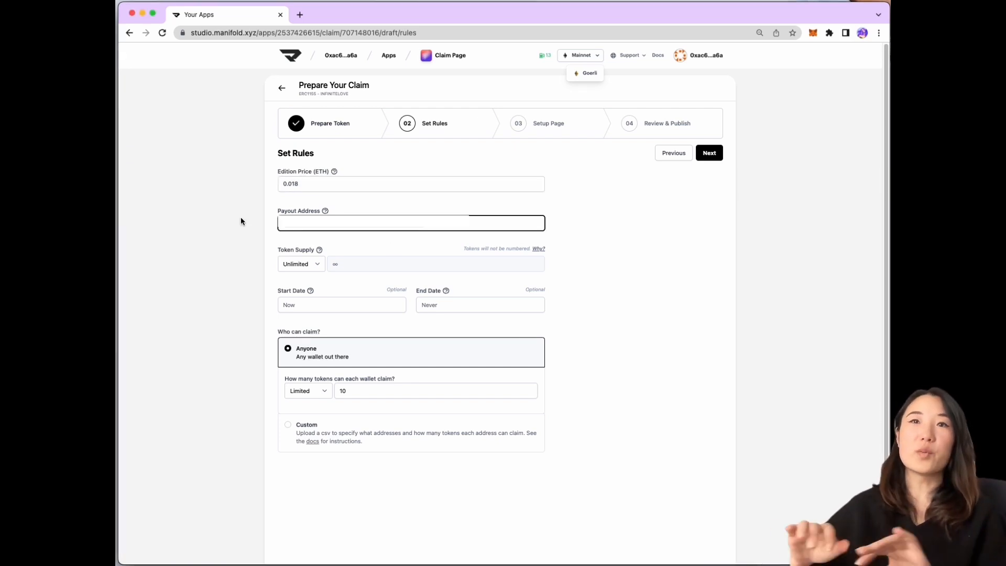
{"action": "left_click", "coordinate": [317, 267]}
{"action": "left_click", "coordinate": [351, 267]}
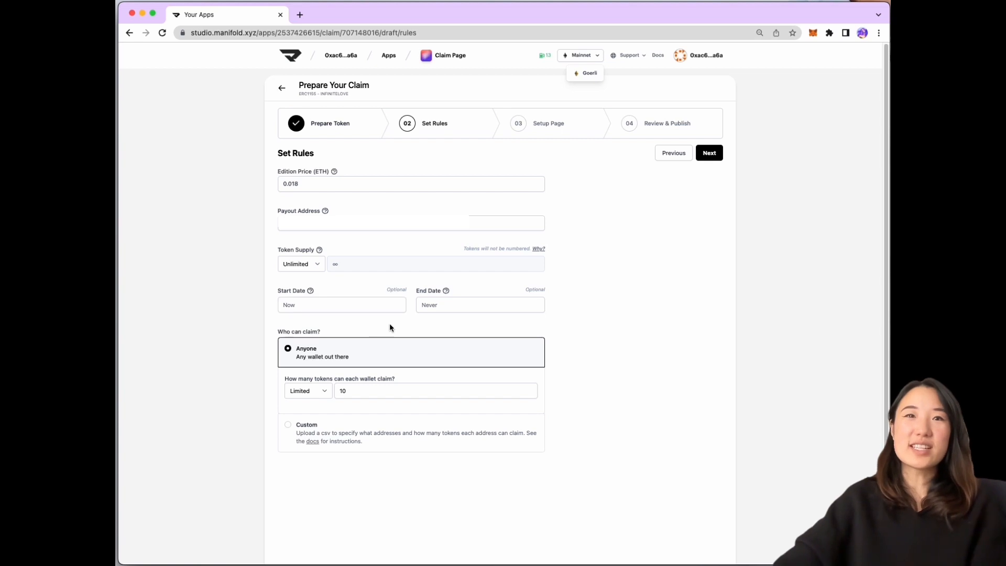
{"action": "left_click", "coordinate": [538, 249]}
{"action": "left_click", "coordinate": [376, 309]}
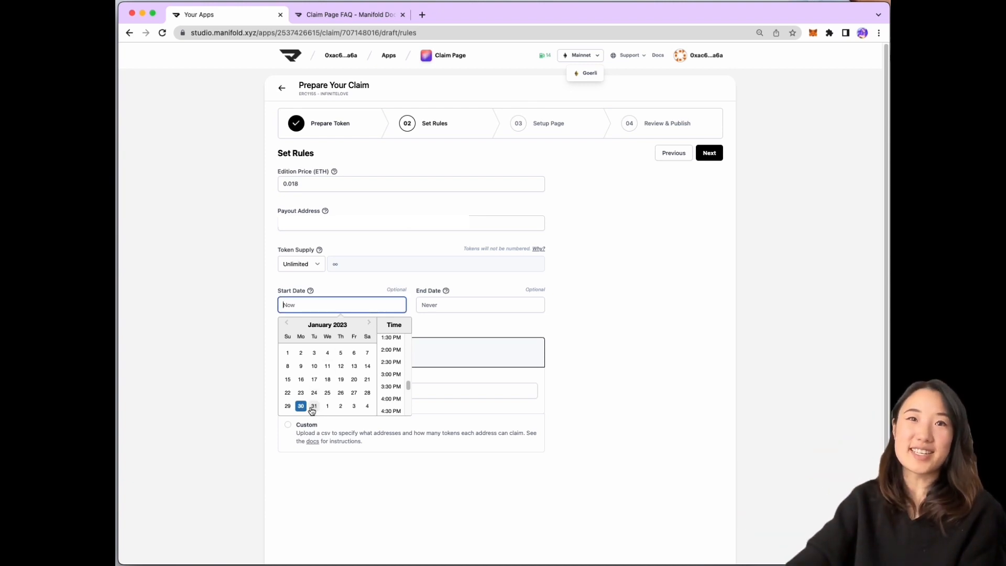
{"action": "left_click", "coordinate": [433, 308]}
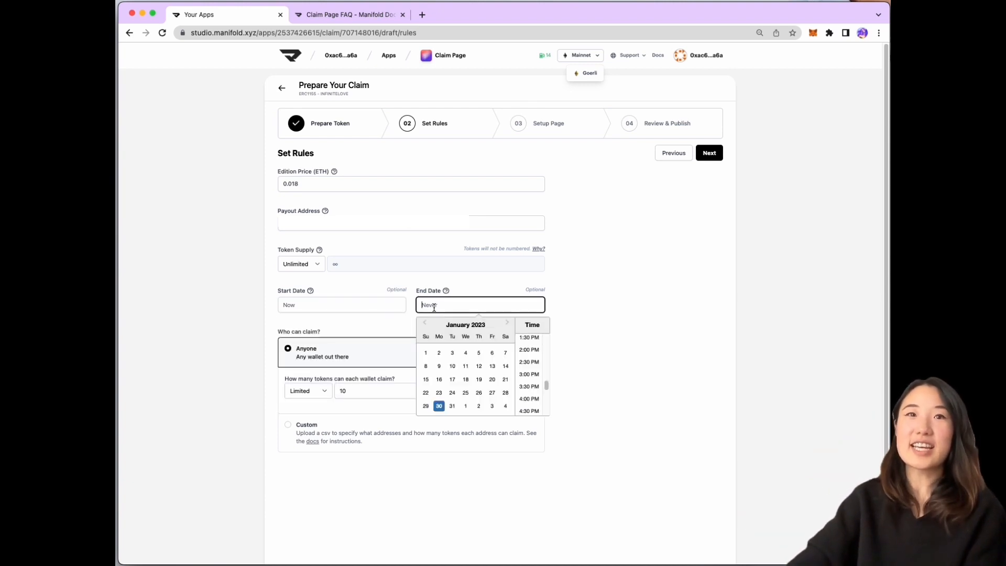
{"action": "scroll", "coordinate": [451, 360], "scroll_direction": "down", "scroll_amount": 1}
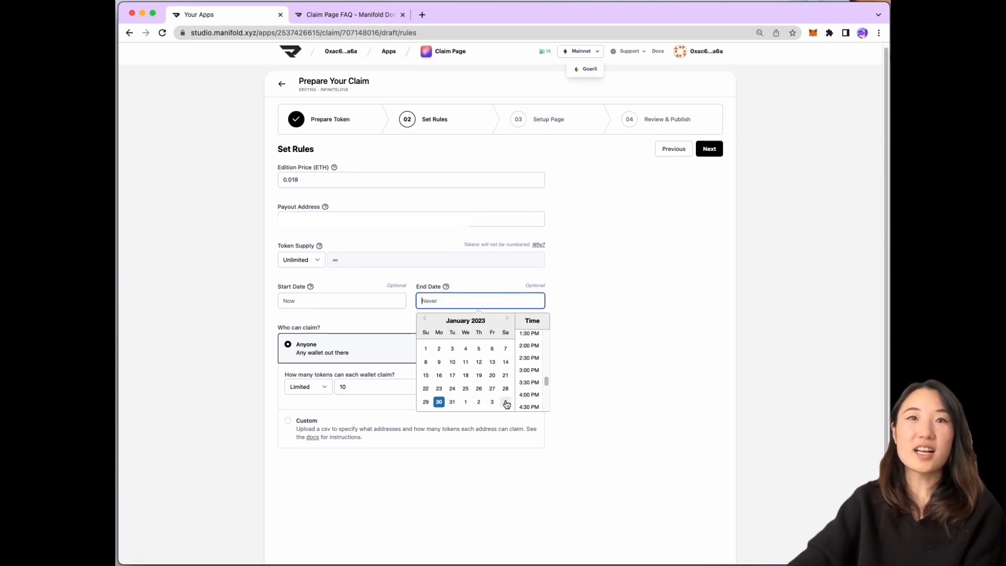
{"action": "left_click", "coordinate": [507, 320]}
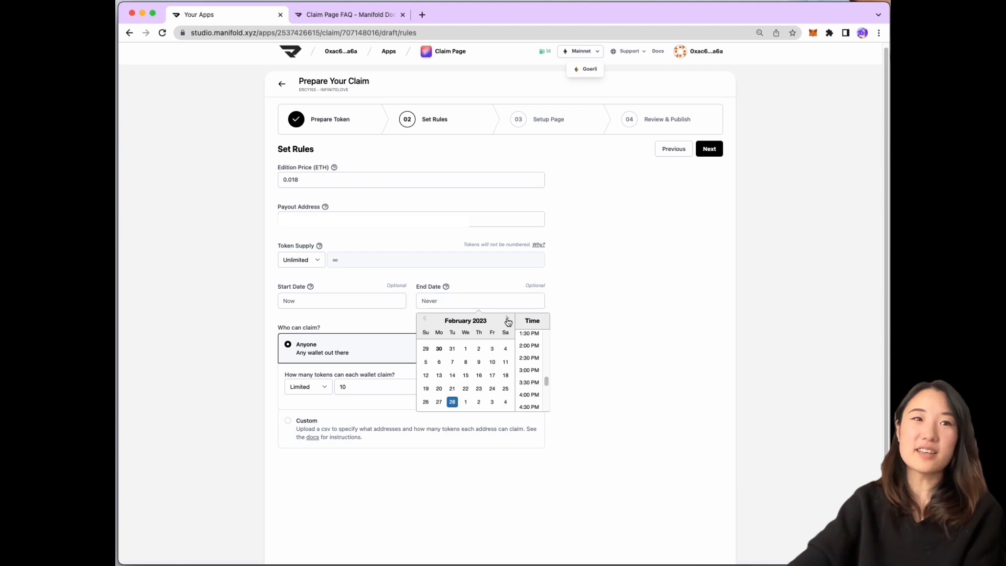
{"action": "left_click", "coordinate": [465, 361]}
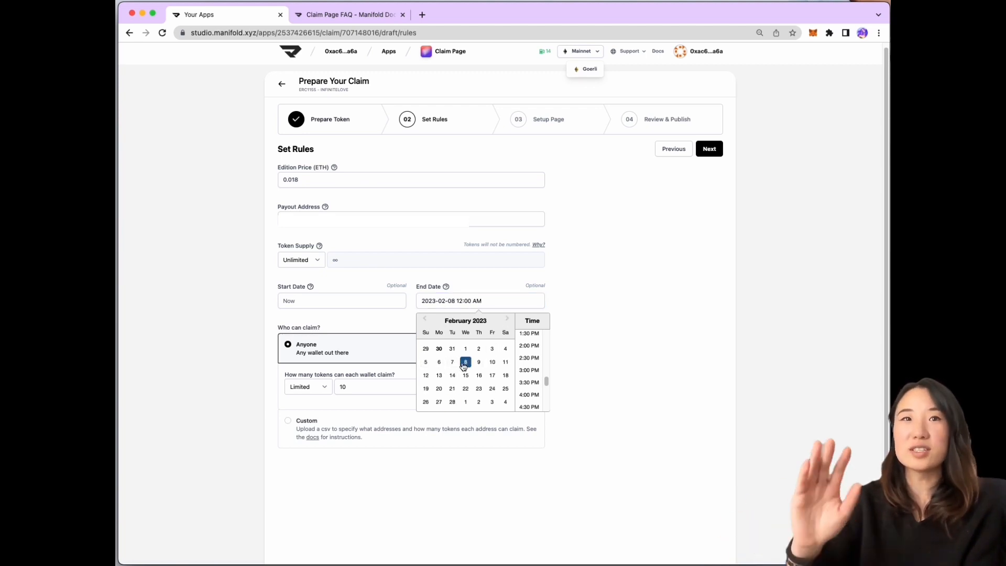
{"action": "left_click", "coordinate": [408, 319]}
{"action": "left_click", "coordinate": [389, 299]}
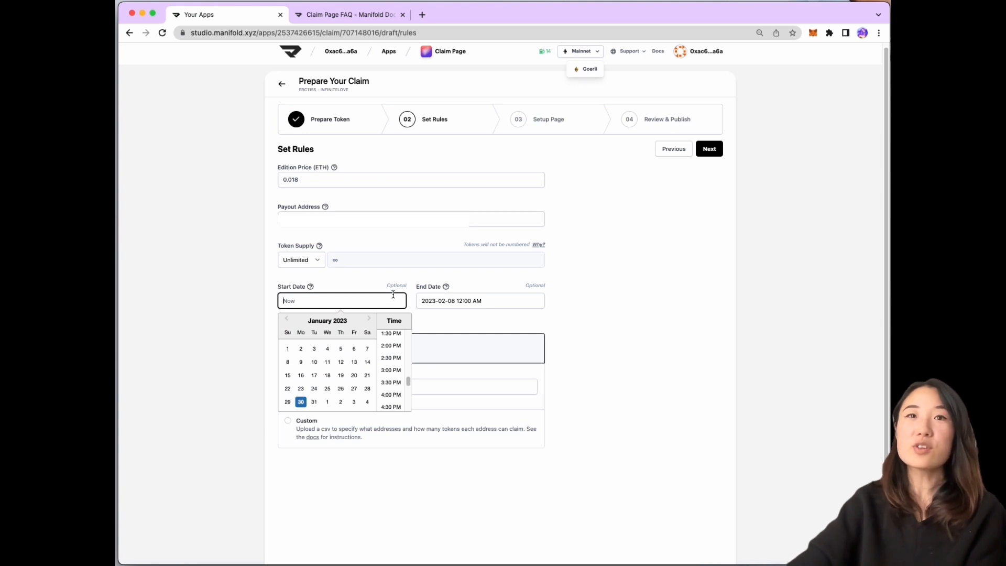
{"action": "left_click", "coordinate": [432, 321]}
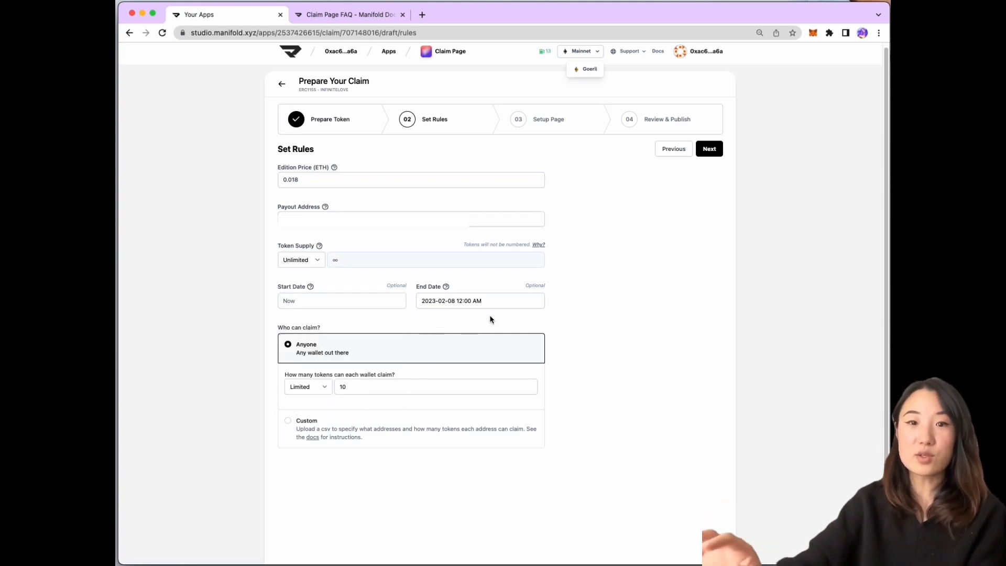
{"action": "scroll", "coordinate": [524, 323], "scroll_direction": "down", "scroll_amount": 1}
{"action": "scroll", "coordinate": [526, 325], "scroll_direction": "down", "scroll_amount": 1}
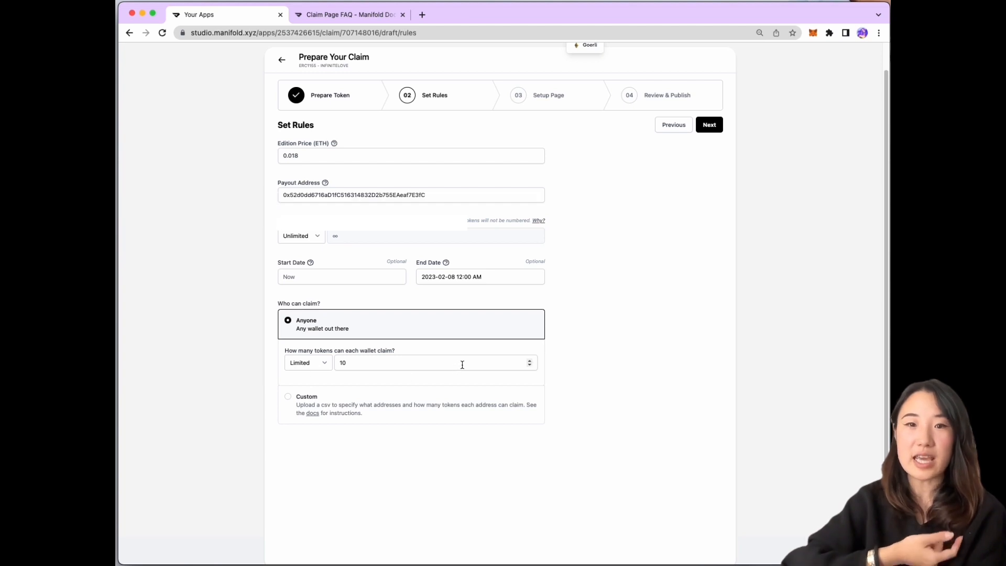
{"action": "scroll", "coordinate": [463, 364], "scroll_direction": "up", "scroll_amount": 1}
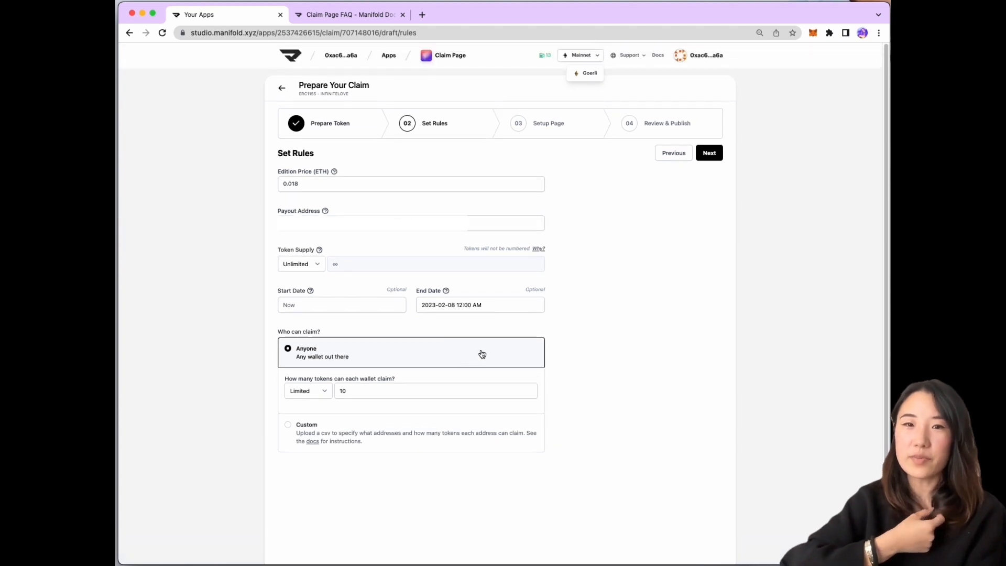
{"action": "left_click", "coordinate": [709, 153]}
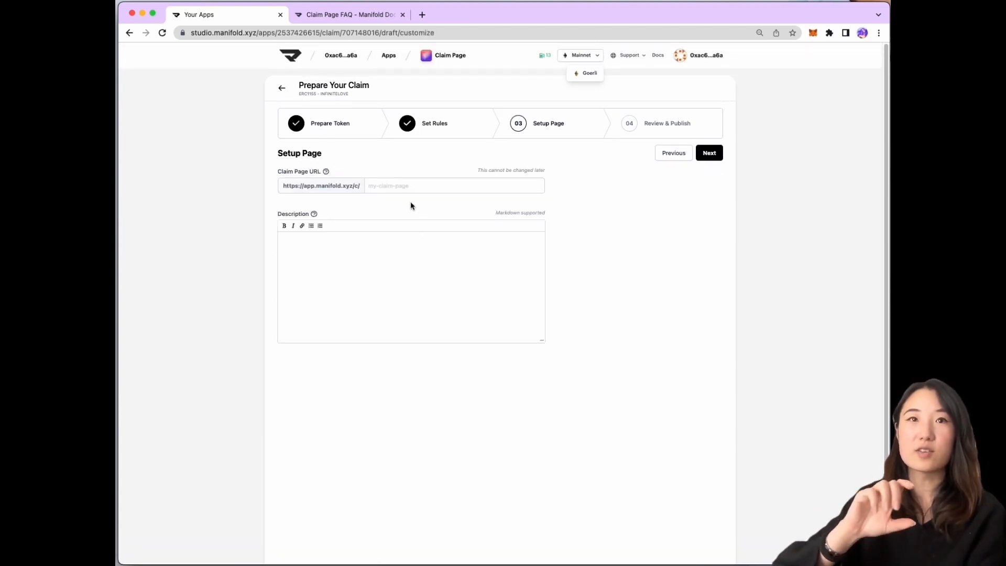
Set the claim page URL to 'infinite-love'
{"action": "left_click", "coordinate": [405, 187]}
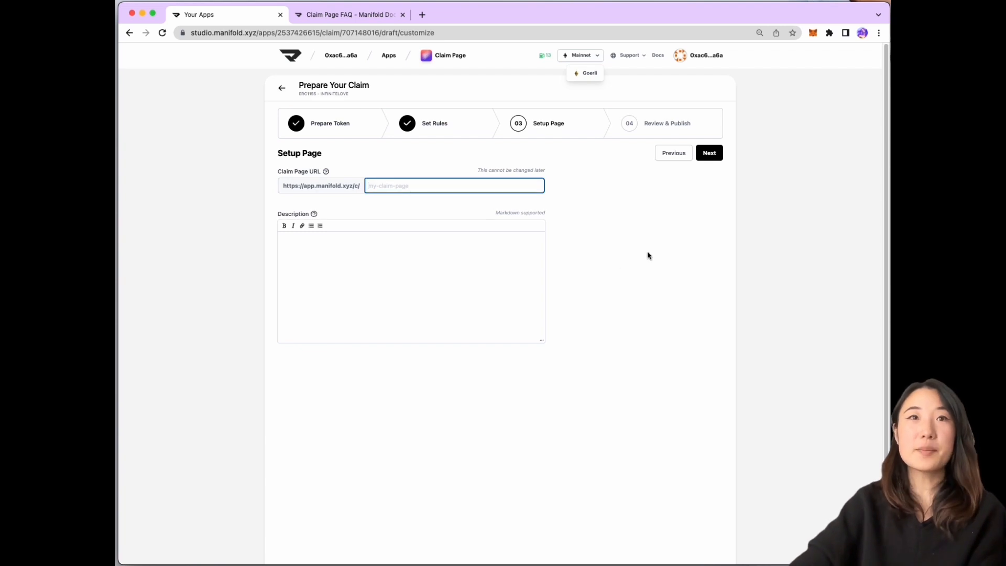
{"action": "type", "text": "infinite"}
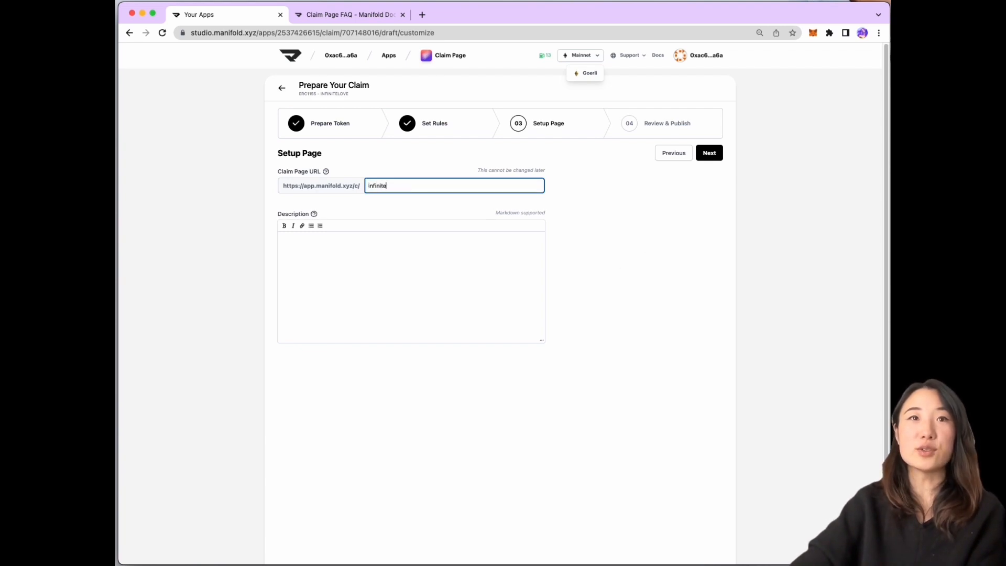
{"action": "type", "text": "-love"}
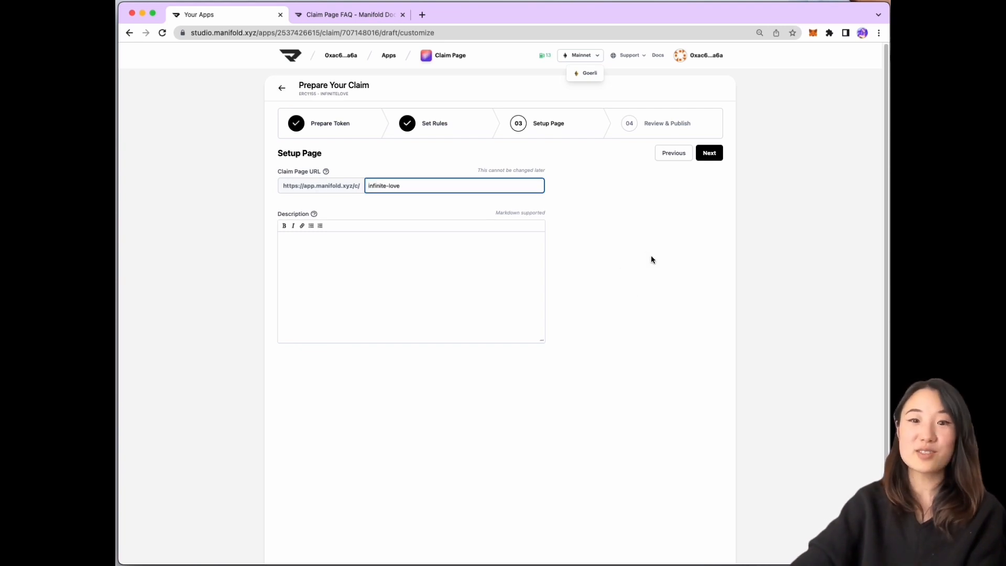
{"action": "left_click", "coordinate": [441, 261]}
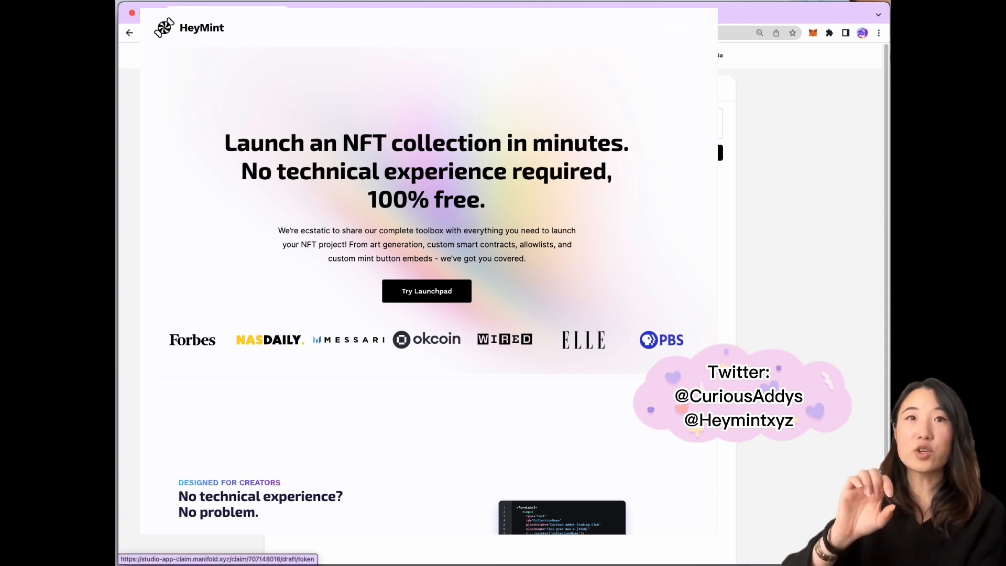
{"action": "left_click", "coordinate": [425, 88]}
{"action": "scroll", "coordinate": [424, 398], "scroll_direction": "down", "scroll_amount": 5}
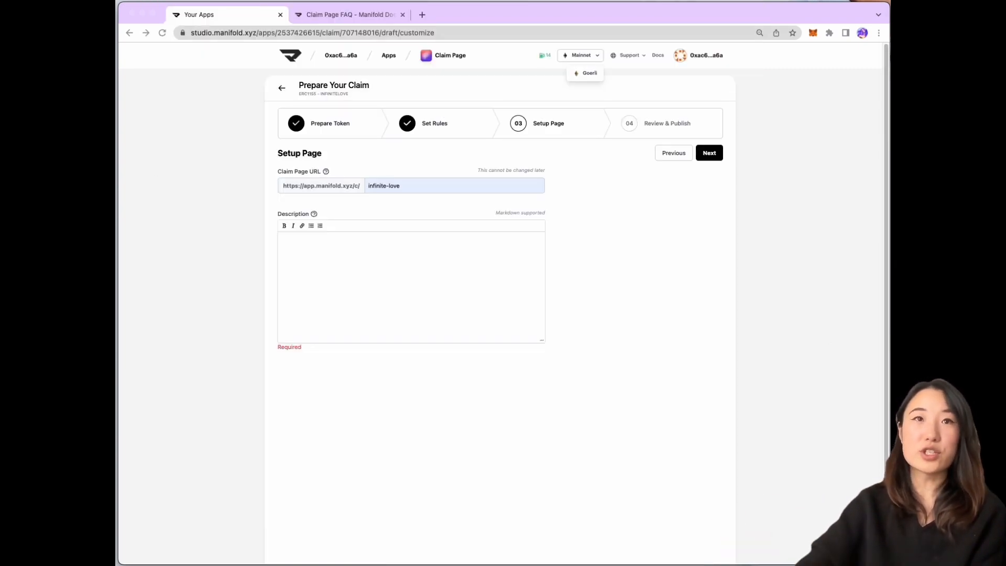
Paste the maternal-love description paragraph into the claim's Description
{"action": "left_click", "coordinate": [355, 256]}
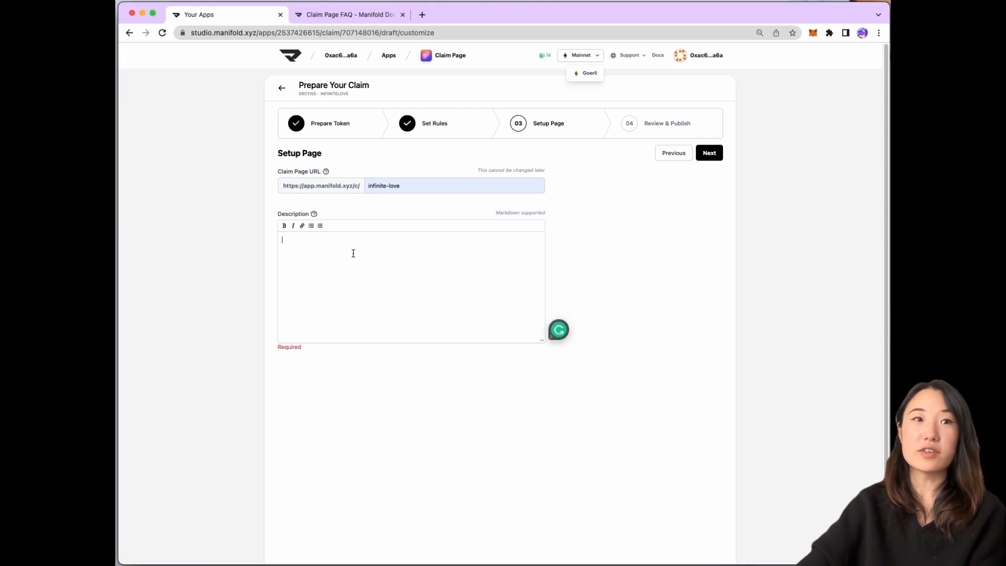
{"action": "type", "text": "This artwork is my effort to tell a timeless story of the infinite love and bond between mother and child. The use of chrysanthemums is a nod to my heritage symbolic of longevity and devotion in Chinese culture. I incorporated 4 different variations of the flower as it passes through the seasons as a reminder of how short of time we have with our loved ones' earth side, but the ever-evolving nature and relationship we have is so special. This artwork was the first digital piece I ever created when learning about web3 and digital art, I was hugely inspired by the memories of my grandma and a tribute to the enduring impact of maternal love and the bond that connects generations."}
{"action": "mouse_move", "coordinate": [316, 215]}
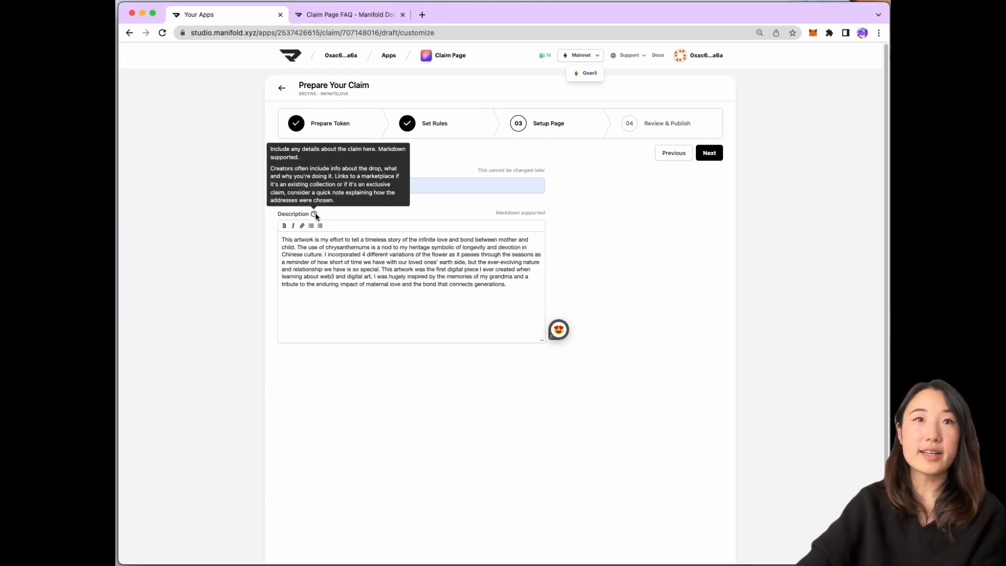
Advance to Review & Publish and open the Infinite Love claim preview separately
{"action": "left_click", "coordinate": [709, 153]}
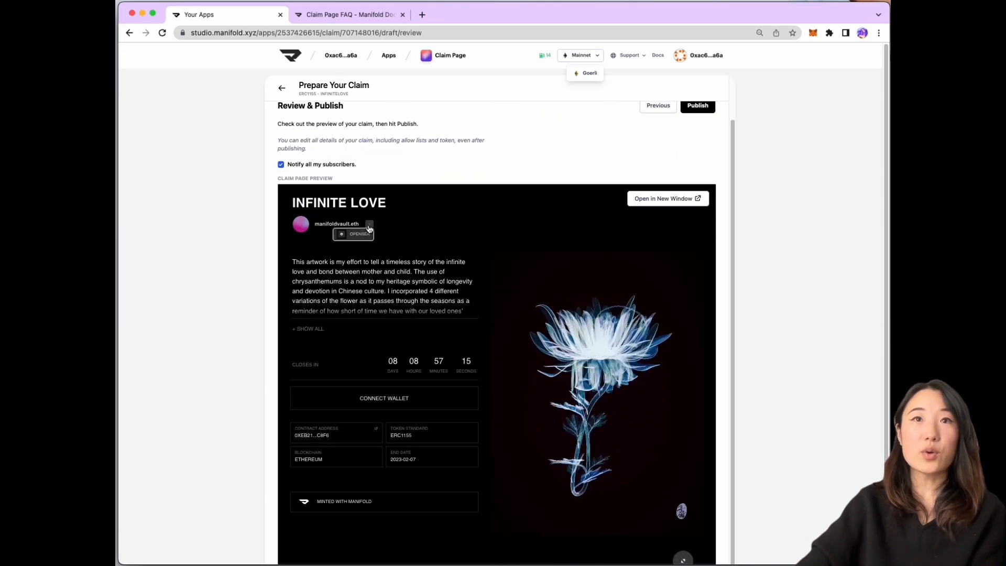
{"action": "scroll", "coordinate": [880, 224], "scroll_direction": "down", "scroll_amount": 1}
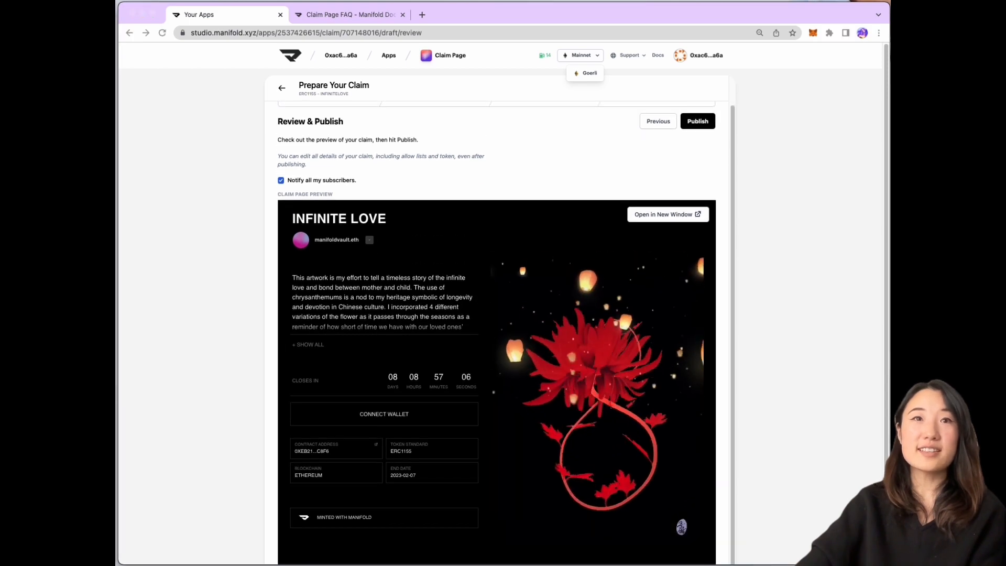
{"action": "scroll", "coordinate": [727, 289], "scroll_direction": "down", "scroll_amount": 2}
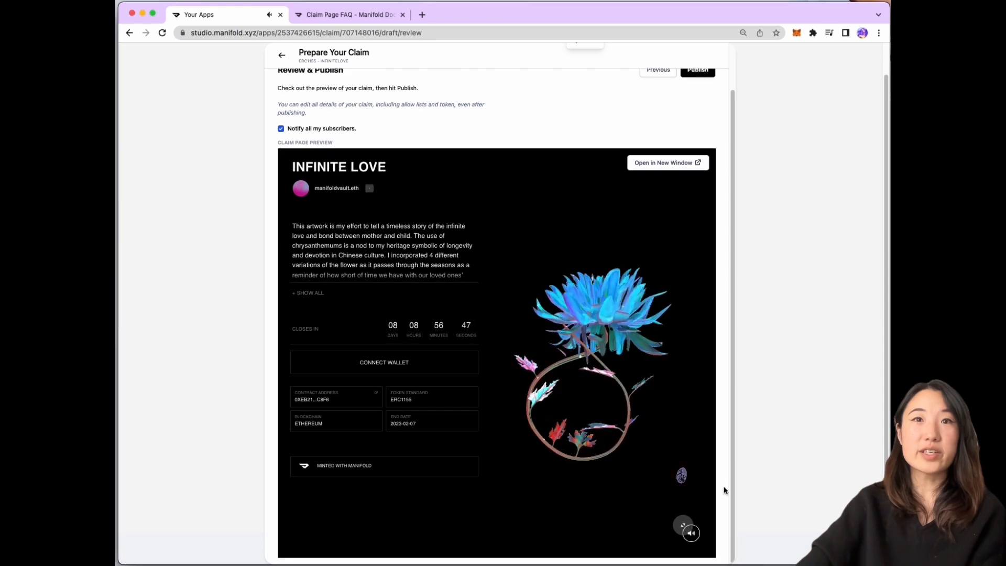
{"action": "left_click", "coordinate": [668, 179]}
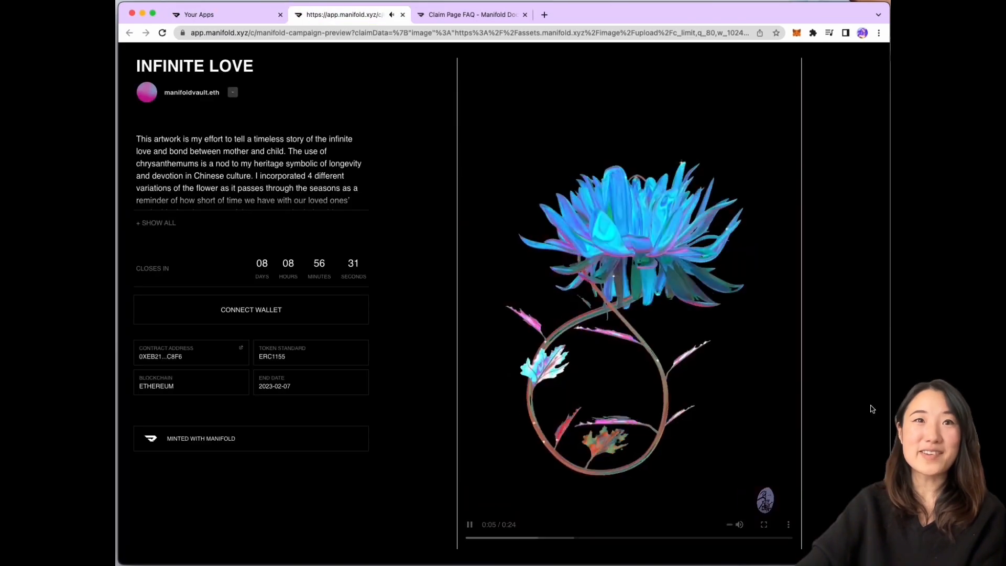
Expand the full description in the preview, then close the preview and return to review
{"action": "left_click", "coordinate": [156, 222]}
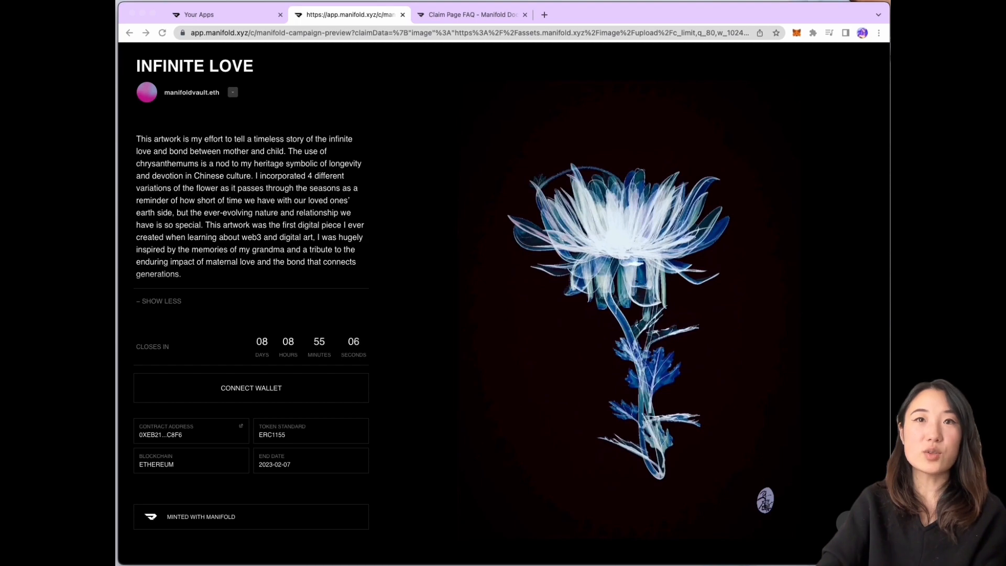
{"action": "key", "text": "super+Tab"}
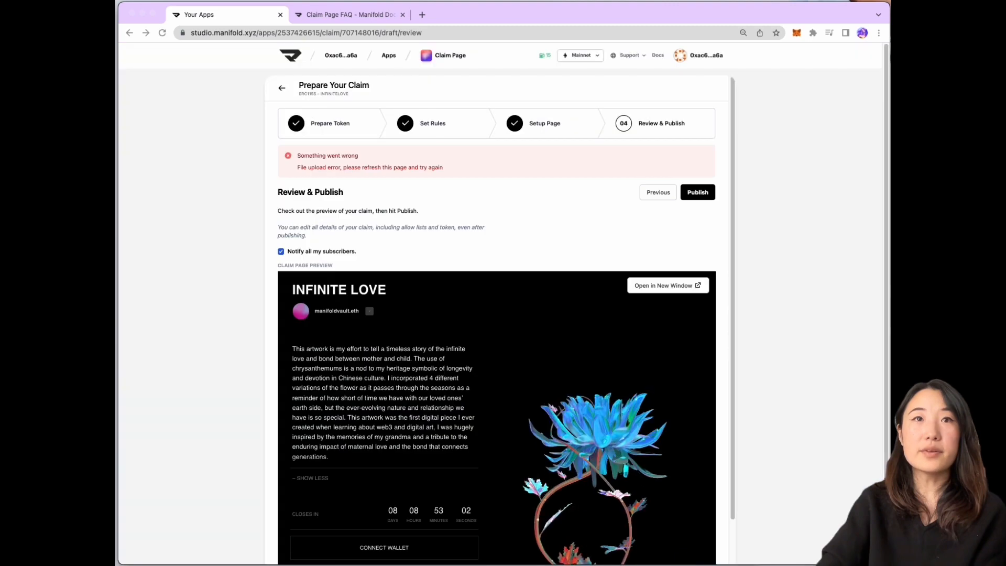
Highlight the file upload error message on the Review & Publish page
{"action": "left_click_drag", "start_coordinate": [297, 155], "coordinate": [452, 175]}
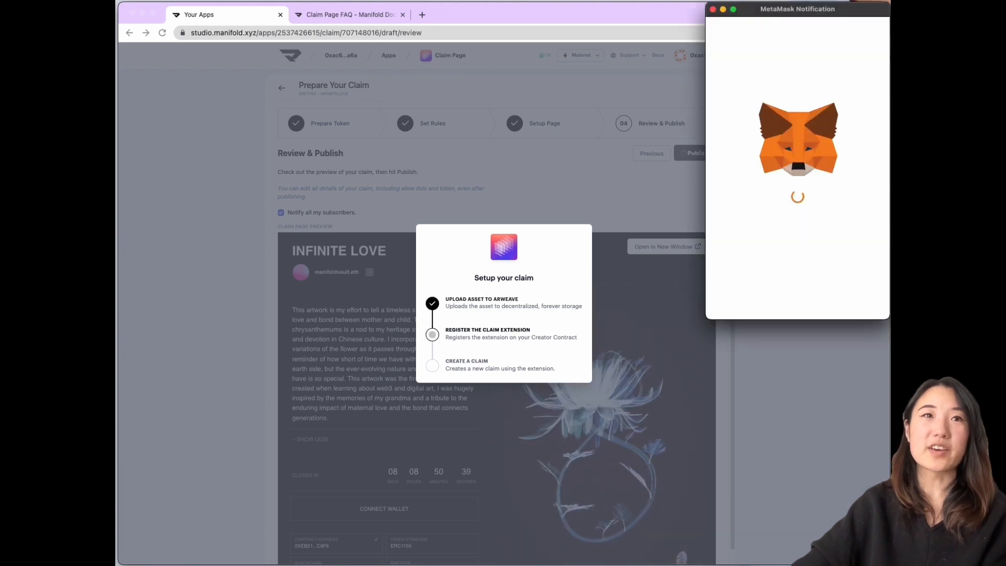
Approve the extension registration and create-claim transactions in MetaMask
{"action": "scroll", "coordinate": [786, 252], "scroll_direction": "down", "scroll_amount": 3}
{"action": "left_click", "coordinate": [835, 299]}
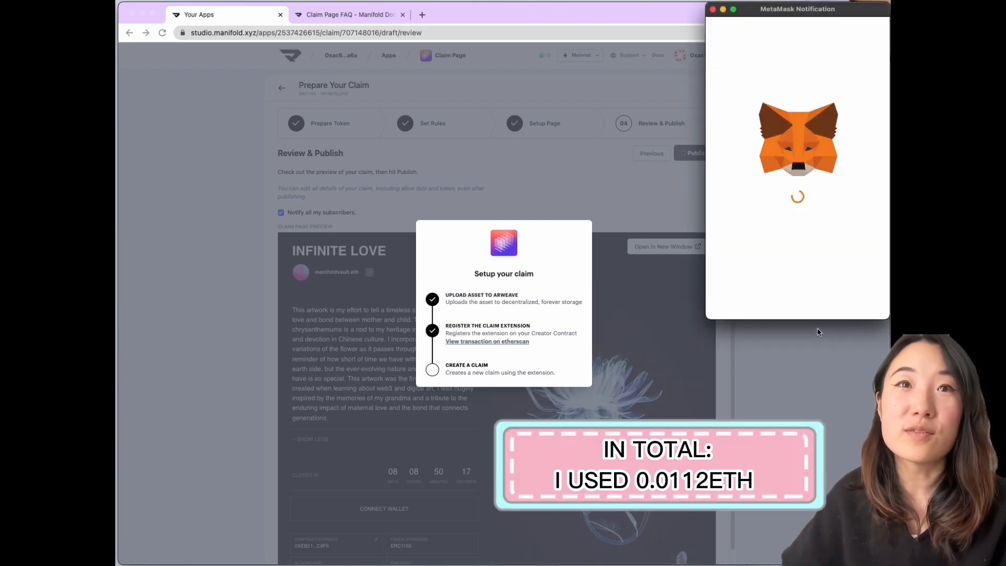
{"action": "mouse_move", "coordinate": [847, 206]}
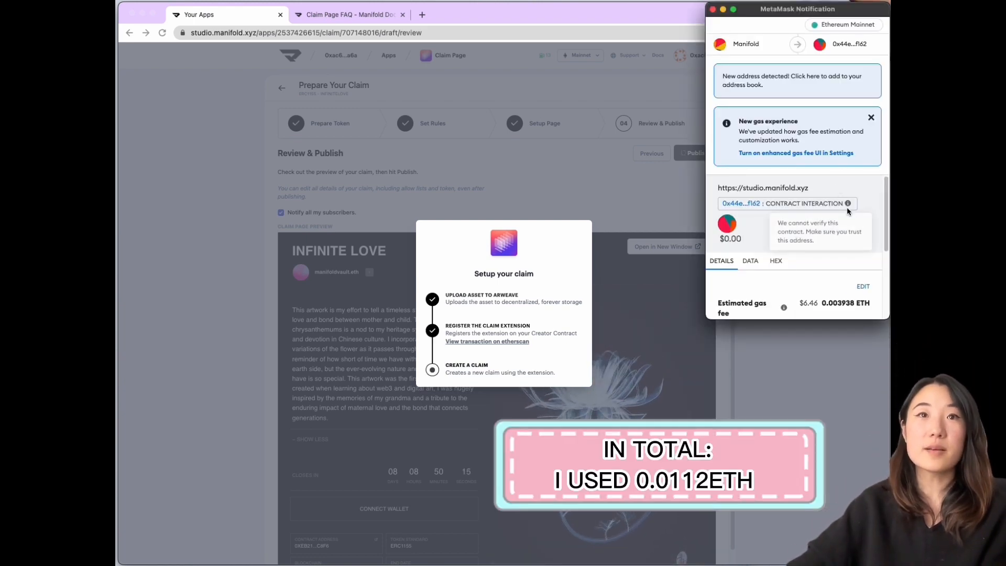
{"action": "scroll", "coordinate": [847, 209], "scroll_direction": "down", "scroll_amount": 3}
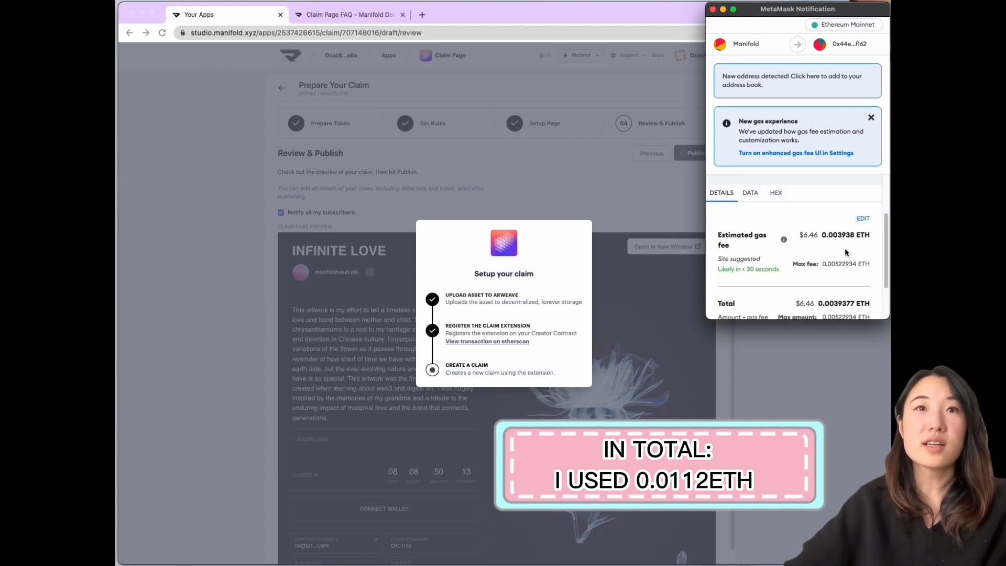
{"action": "scroll", "coordinate": [844, 242], "scroll_direction": "down", "scroll_amount": 2}
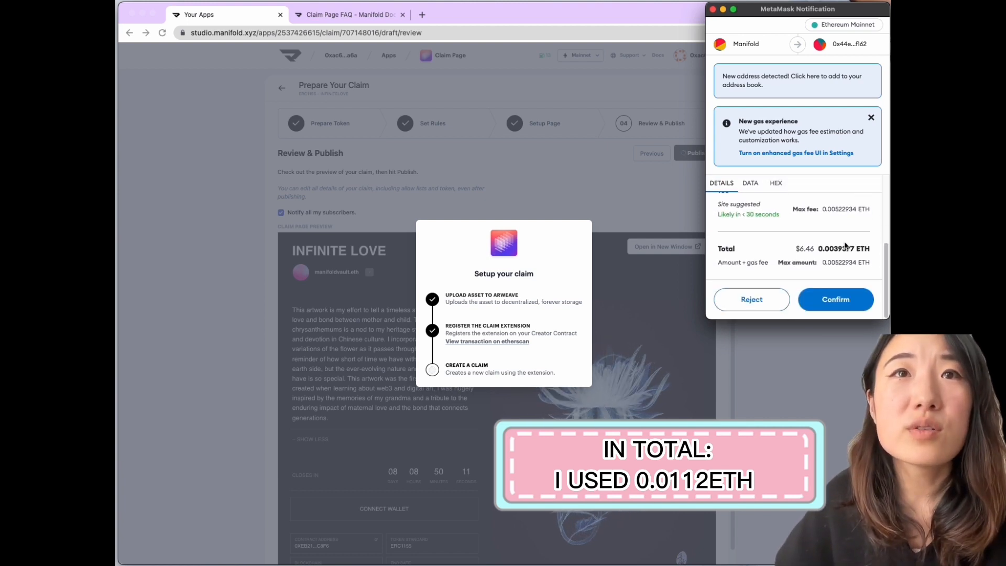
{"action": "left_click", "coordinate": [835, 300]}
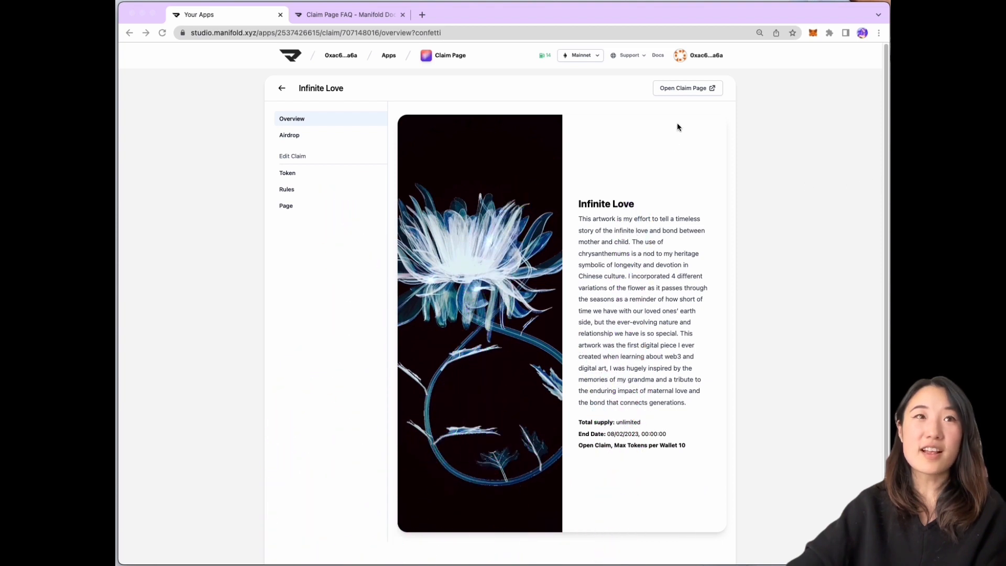
Open the live Infinite Love claim page in a new browser tab
{"action": "left_click", "coordinate": [678, 91]}
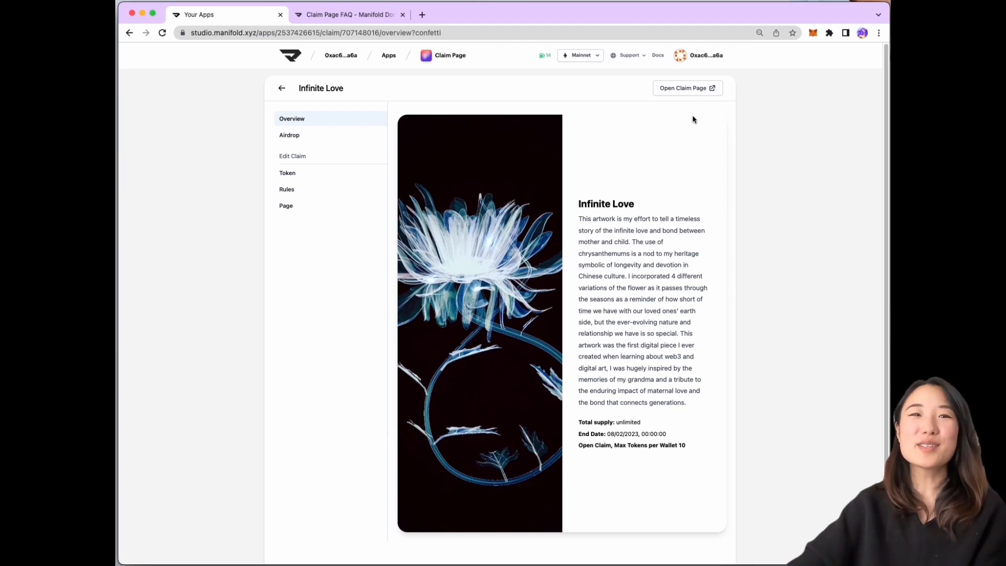
{"action": "left_click", "coordinate": [696, 90]}
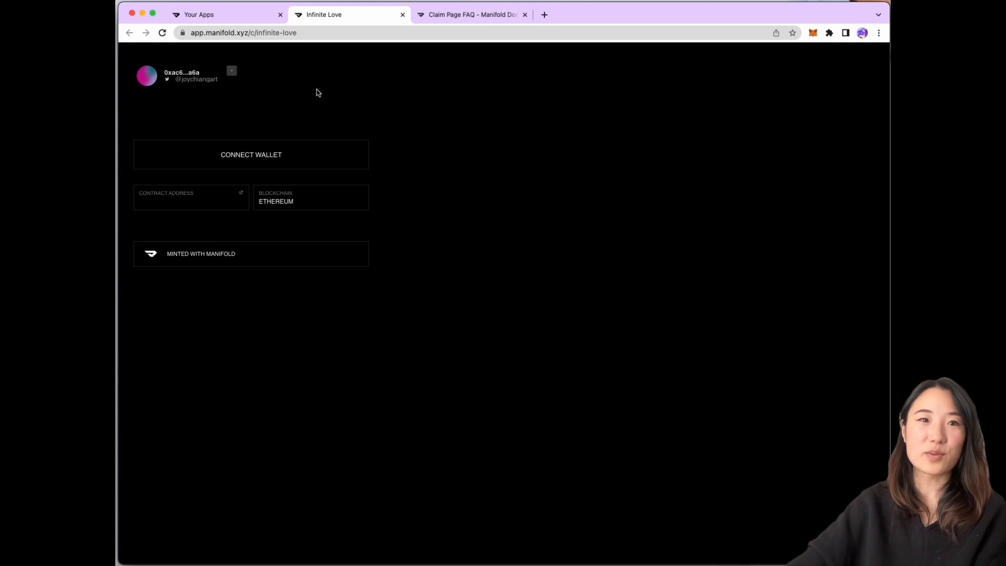
Check the app.manifold.xyz/c/infinite-love page and its full description, then return to the claim's Token details
{"action": "left_click", "coordinate": [375, 35]}
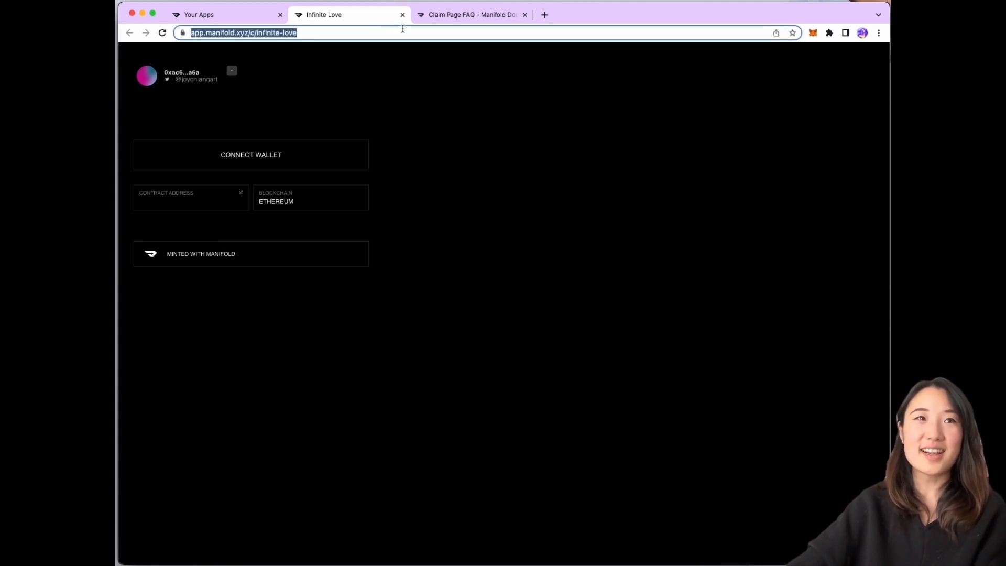
{"action": "left_click", "coordinate": [403, 29]}
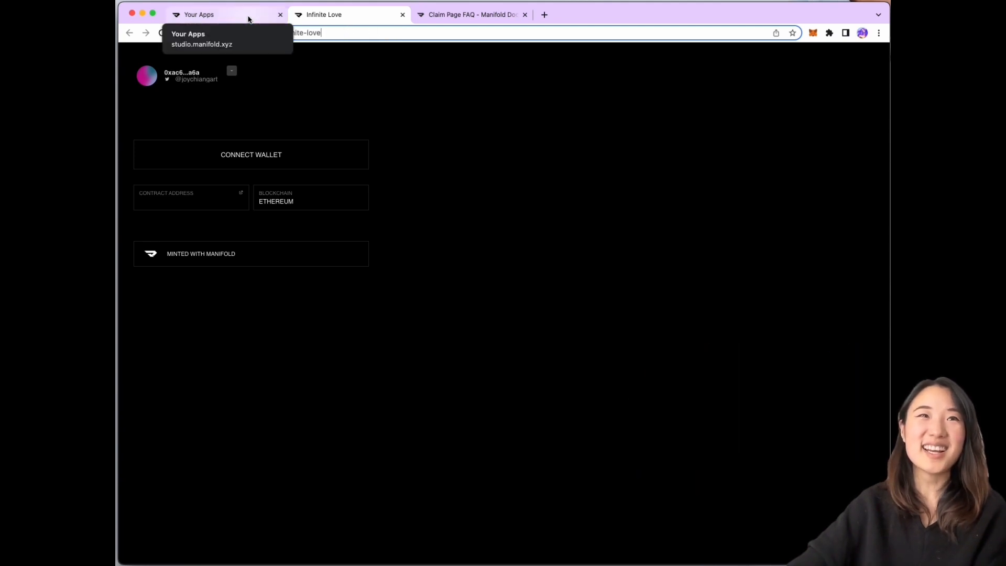
{"action": "left_click", "coordinate": [249, 19]}
{"action": "left_click", "coordinate": [336, 15]}
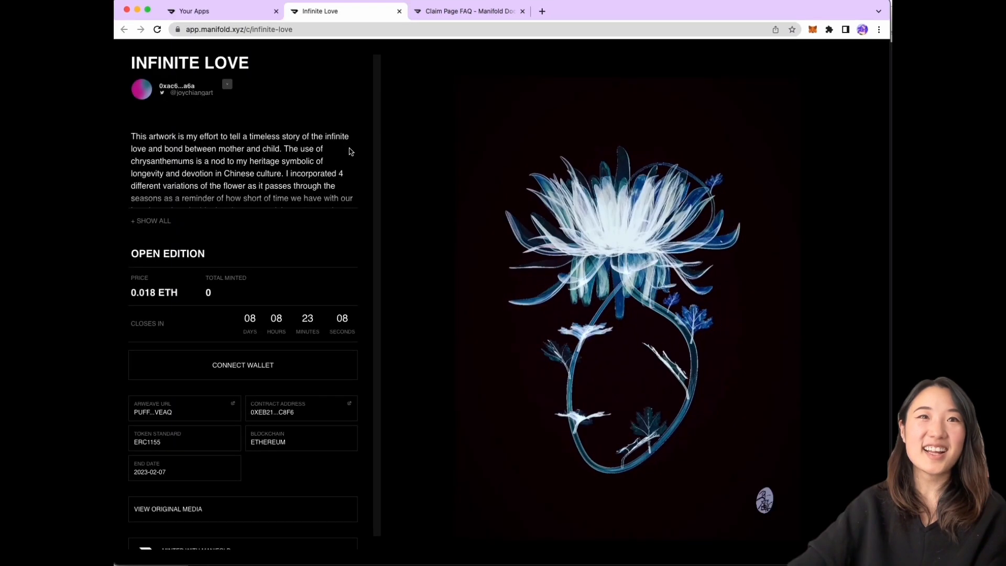
{"action": "left_click", "coordinate": [152, 222]}
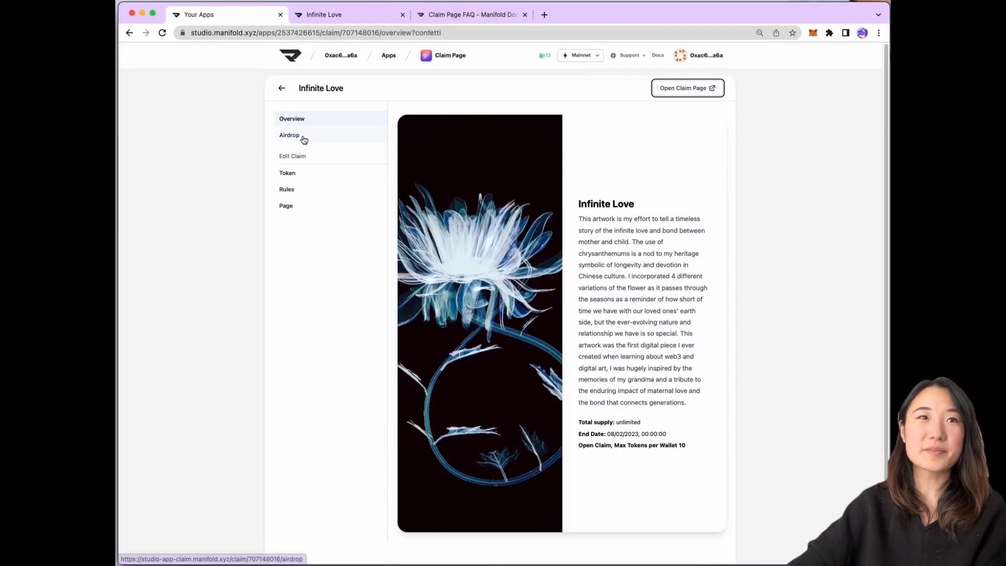
{"action": "left_click", "coordinate": [319, 173]}
{"action": "scroll", "coordinate": [319, 180], "scroll_direction": "down", "scroll_amount": 5}
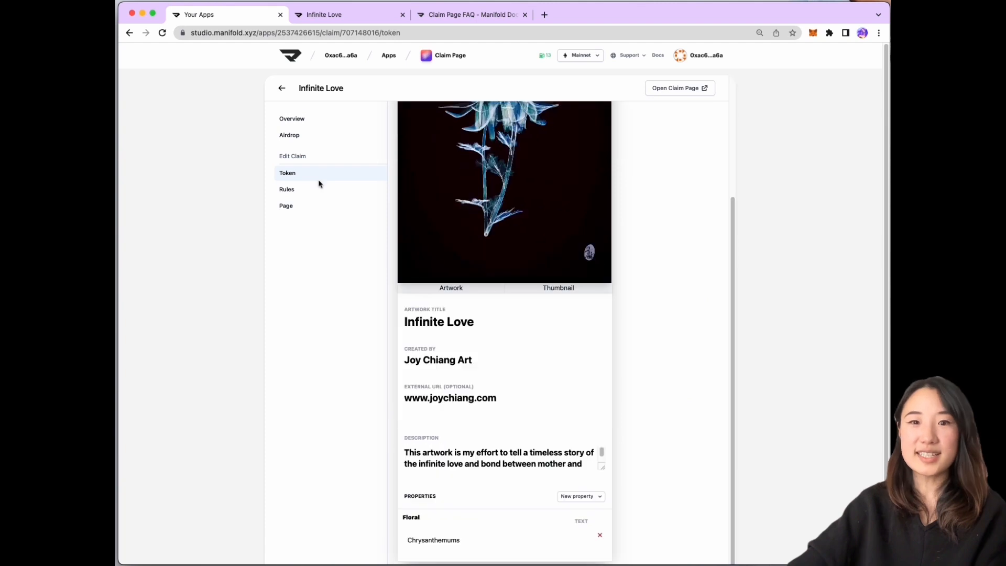
Review the claim's token and page settings, then open the InfiniteLove contract from the account's contracts
{"action": "left_click", "coordinate": [325, 189]}
{"action": "left_click", "coordinate": [351, 208]}
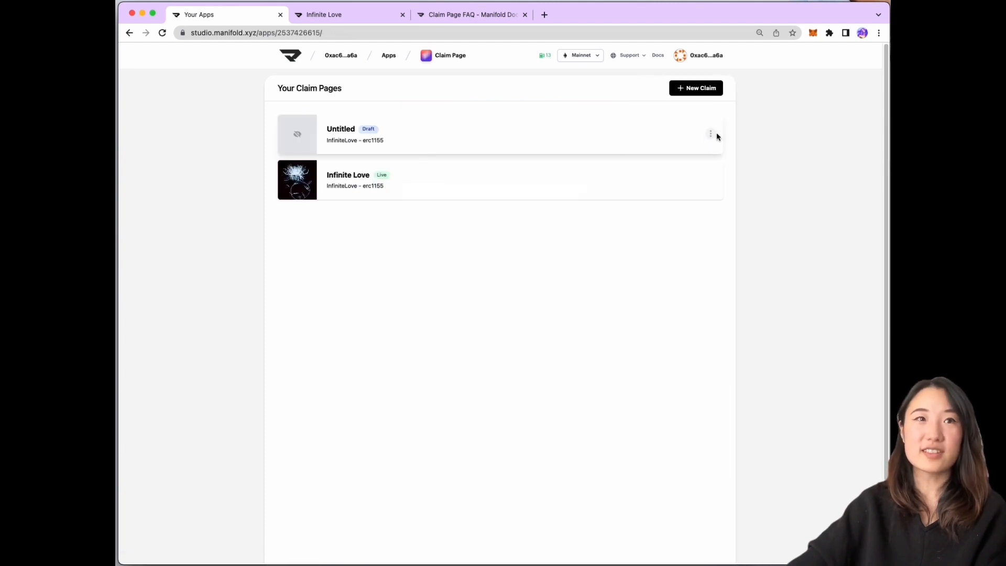
{"action": "left_click", "coordinate": [342, 56]}
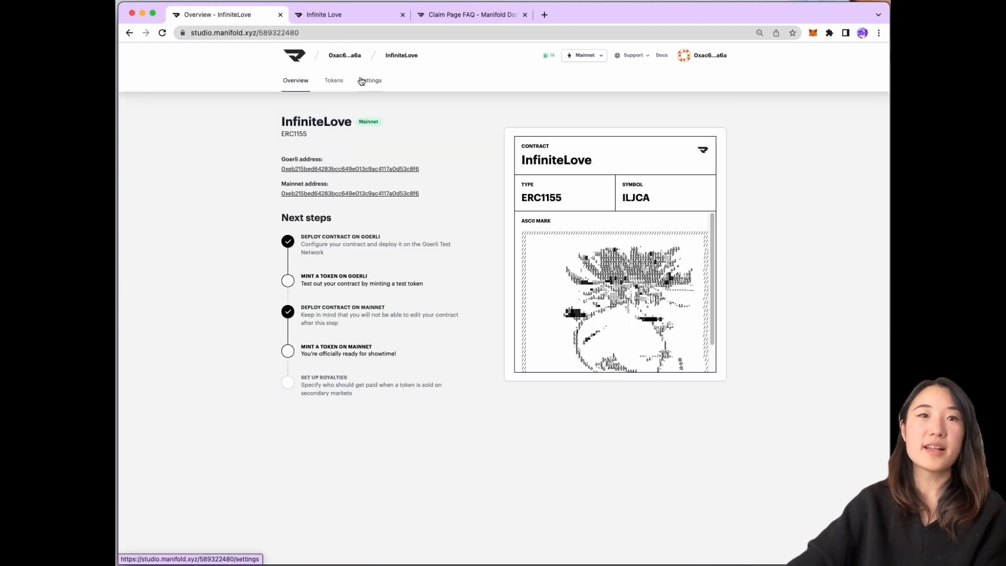
{"action": "left_click", "coordinate": [335, 84]}
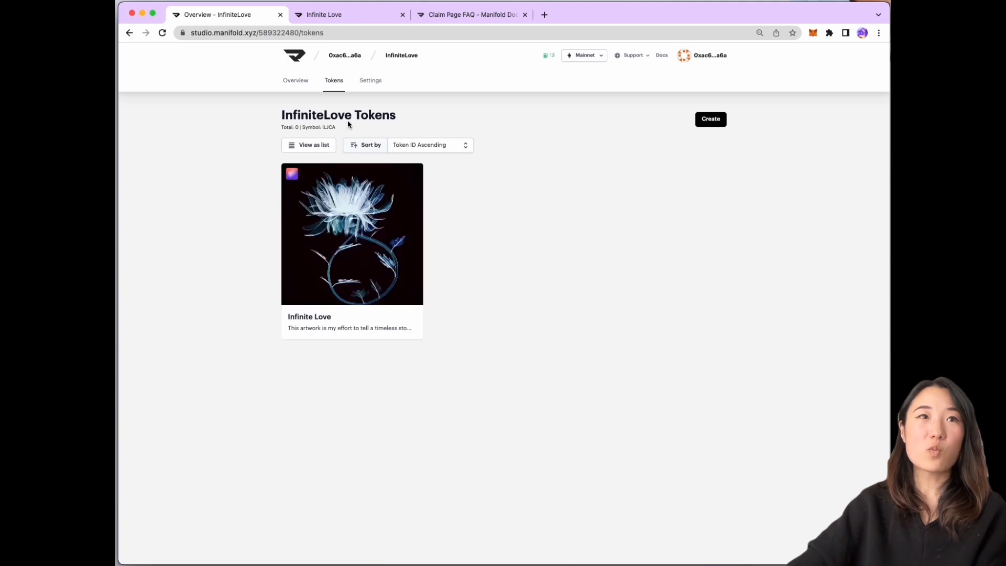
Open the InfiniteLove contract's Settings and select the On-Chain Royalties recipient address field
{"action": "left_click", "coordinate": [301, 88]}
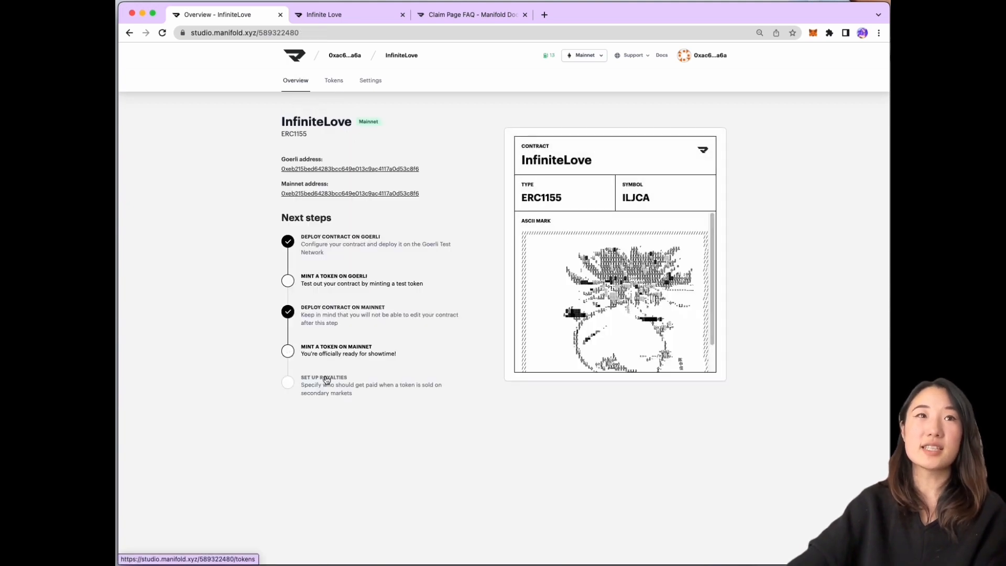
{"action": "left_click", "coordinate": [325, 378]}
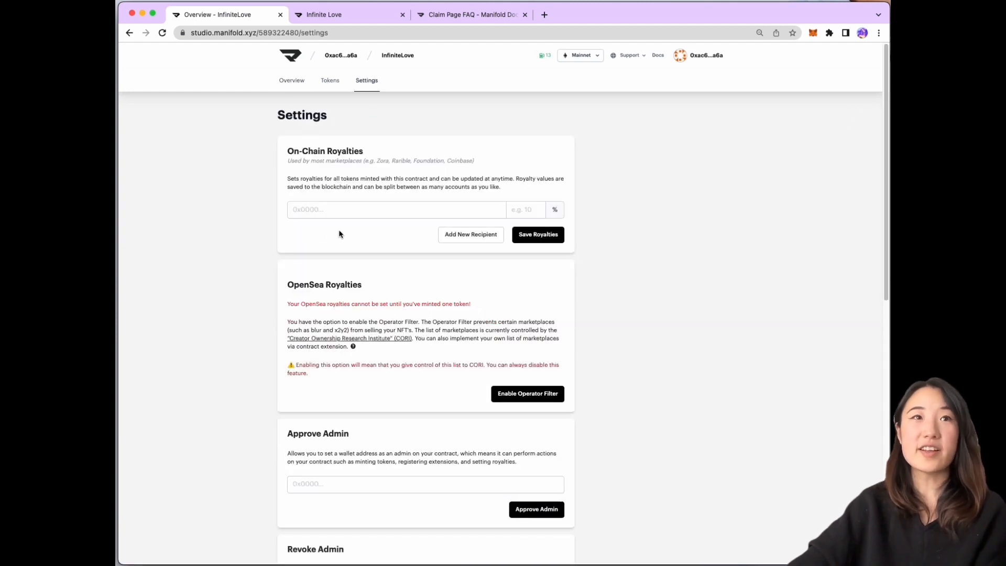
{"action": "left_click", "coordinate": [329, 88]}
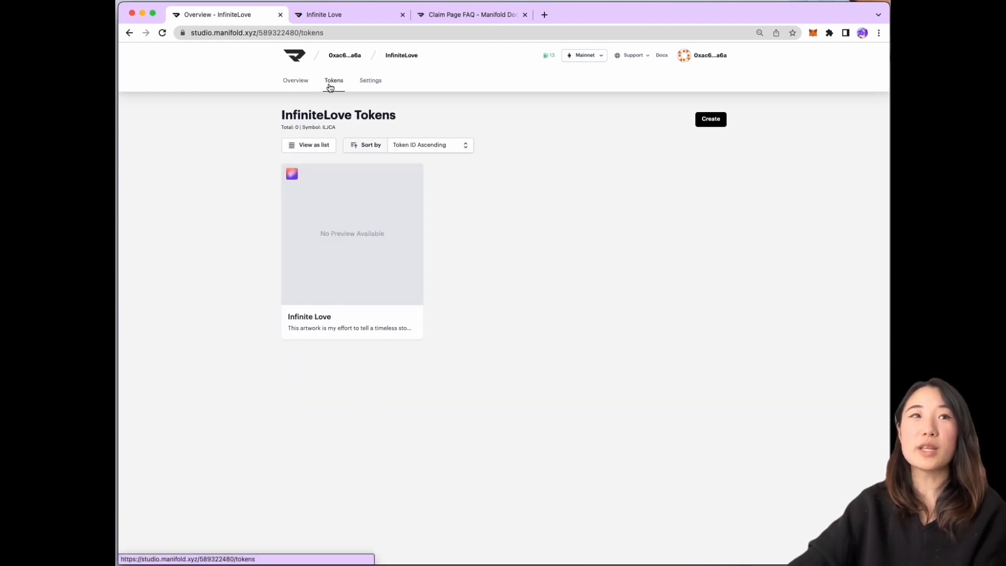
{"action": "left_click", "coordinate": [369, 81]}
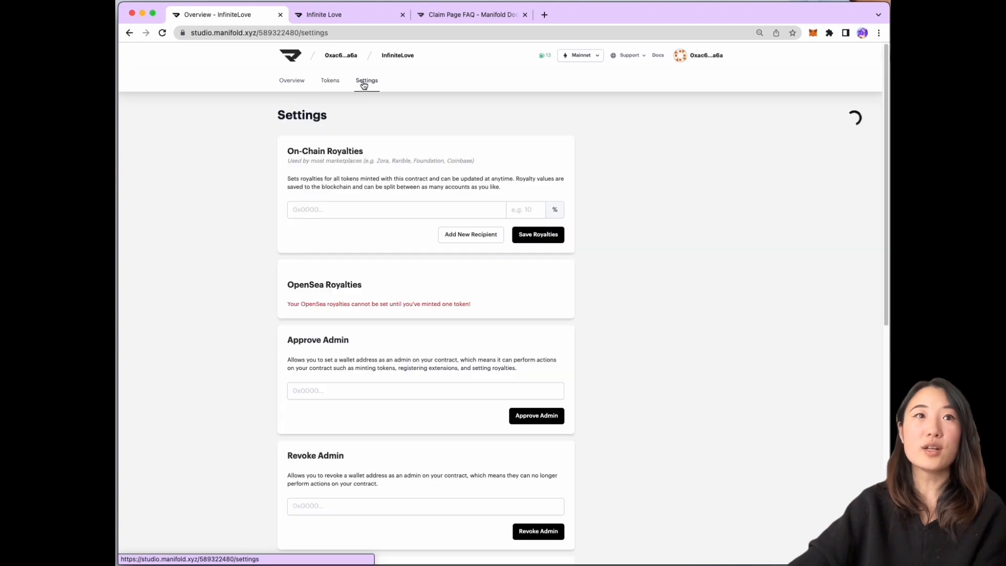
{"action": "left_click", "coordinate": [371, 210]}
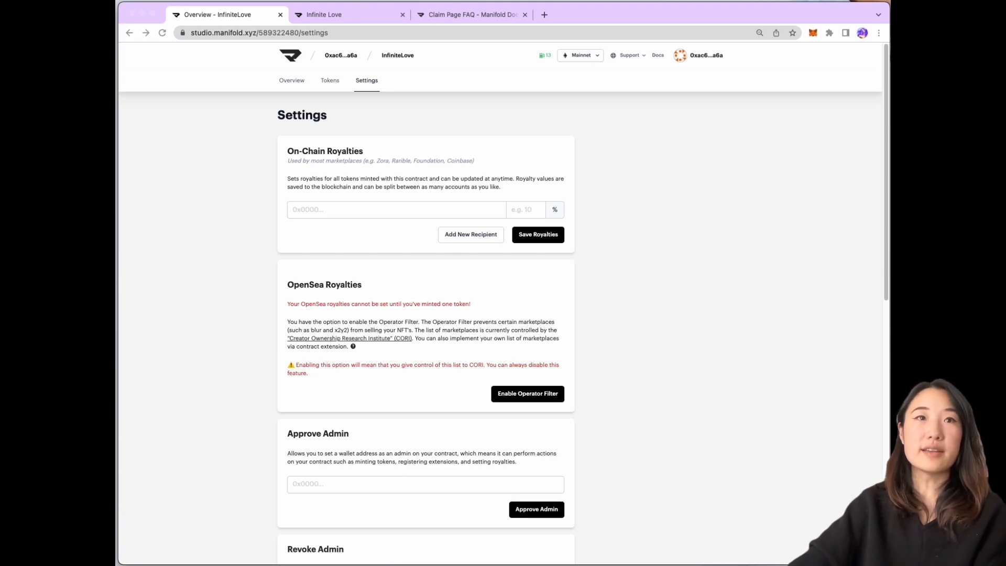
{"action": "left_click", "coordinate": [402, 208]}
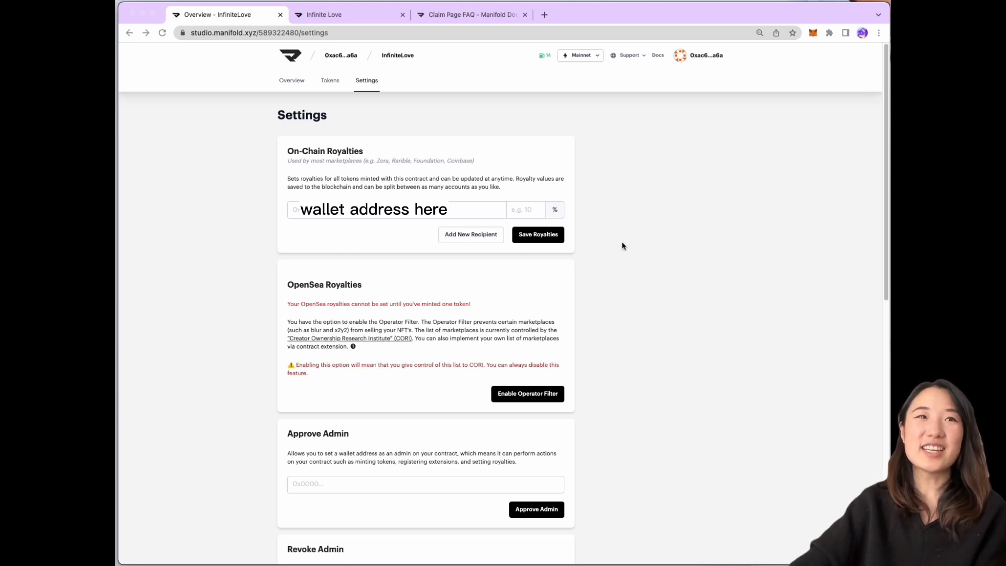
Set an 8% on-chain royalty to the recipient wallet, save it, and confirm in MetaMask
{"action": "left_click", "coordinate": [462, 212]}
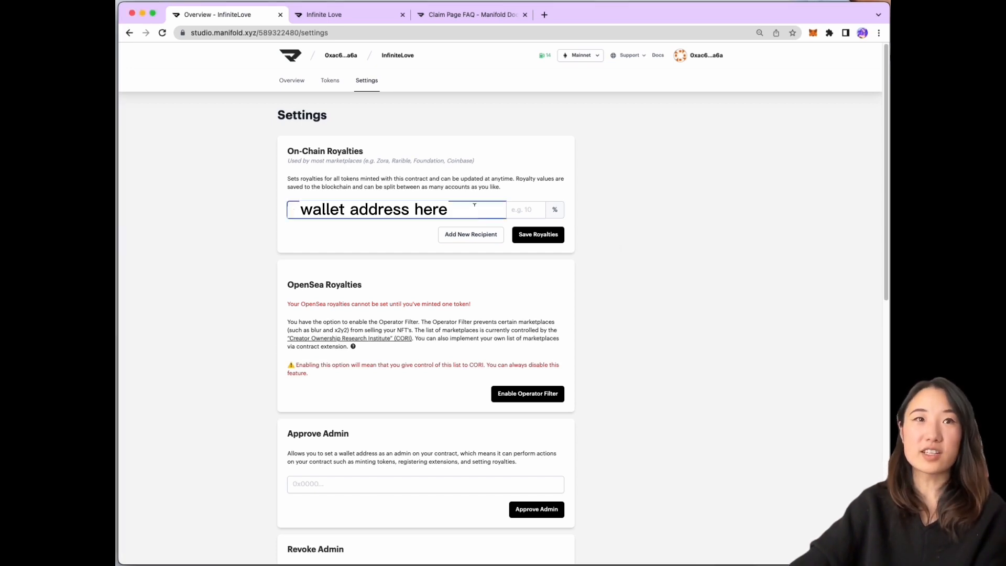
{"action": "left_click", "coordinate": [519, 209]}
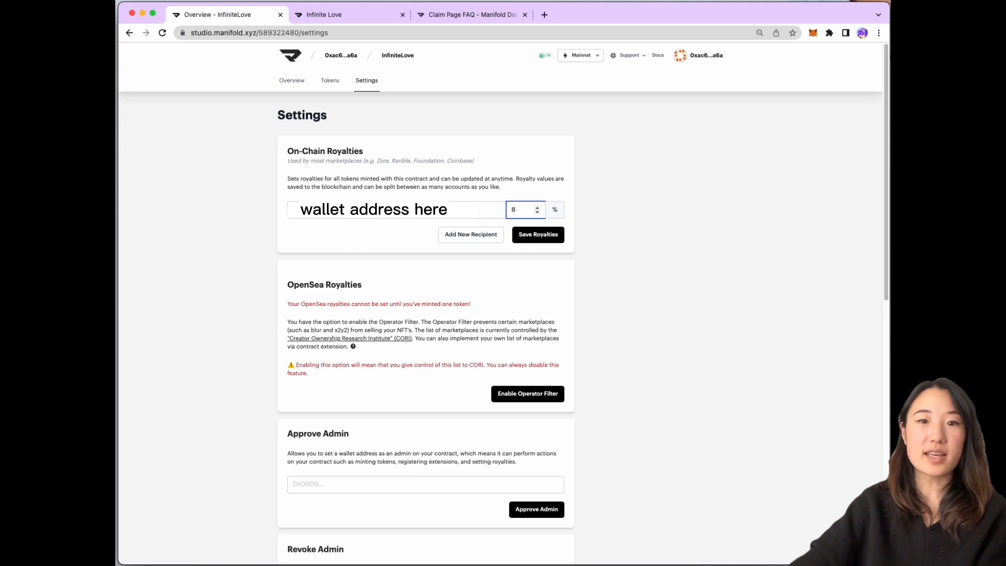
{"action": "left_click", "coordinate": [539, 235]}
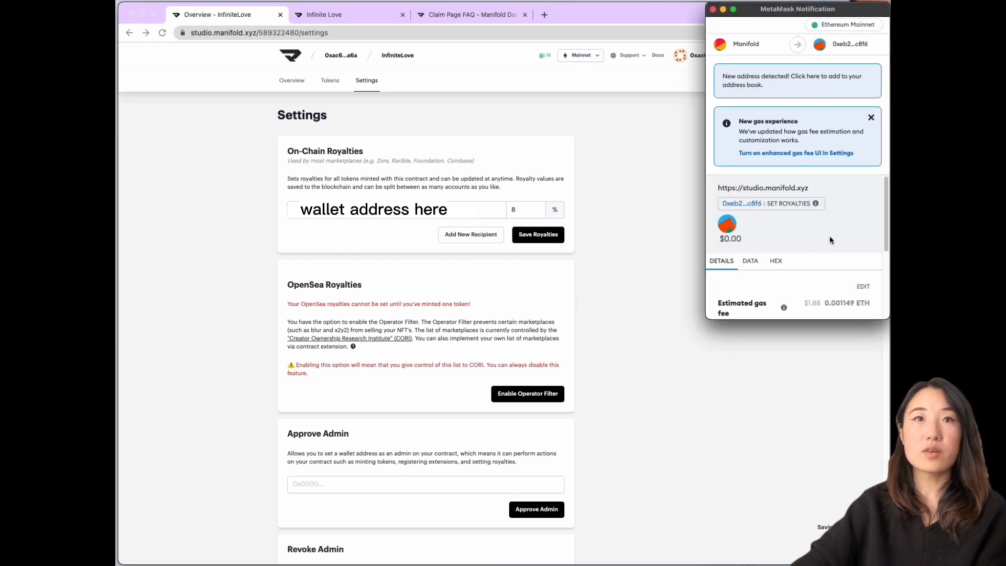
{"action": "scroll", "coordinate": [829, 236], "scroll_direction": "down", "scroll_amount": 5}
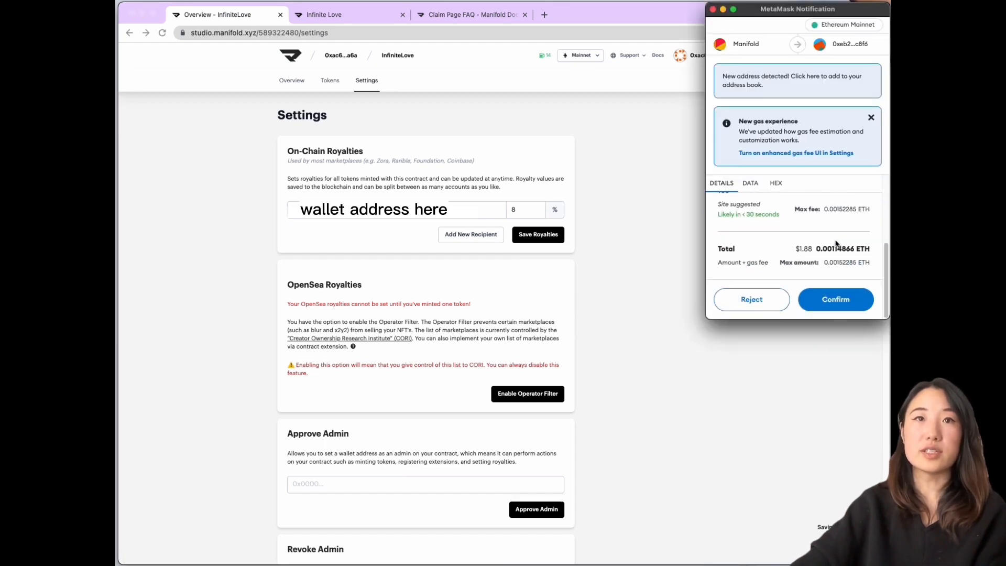
{"action": "left_click", "coordinate": [836, 300]}
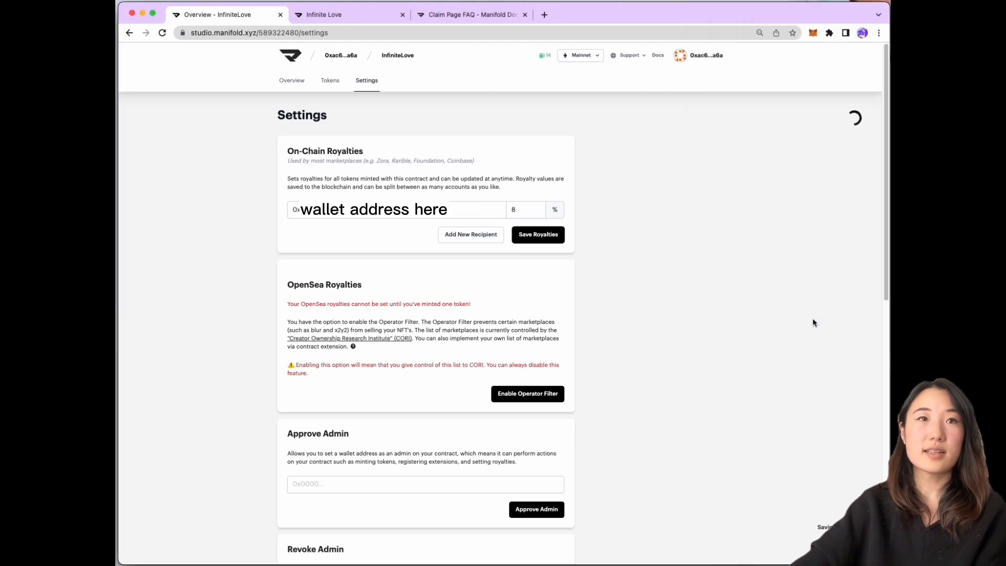